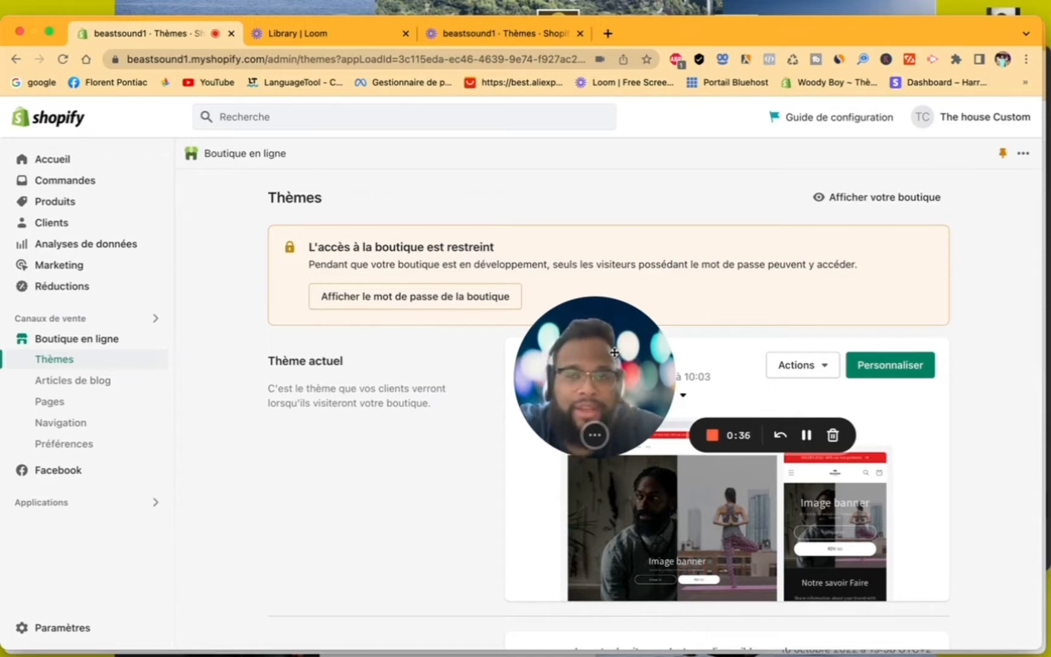
Review the online store's themes page from the current theme down to the theme library and the free themes section
{"action": "left_click_drag", "start_coordinate": [614, 351], "coordinate": [972, 286]}
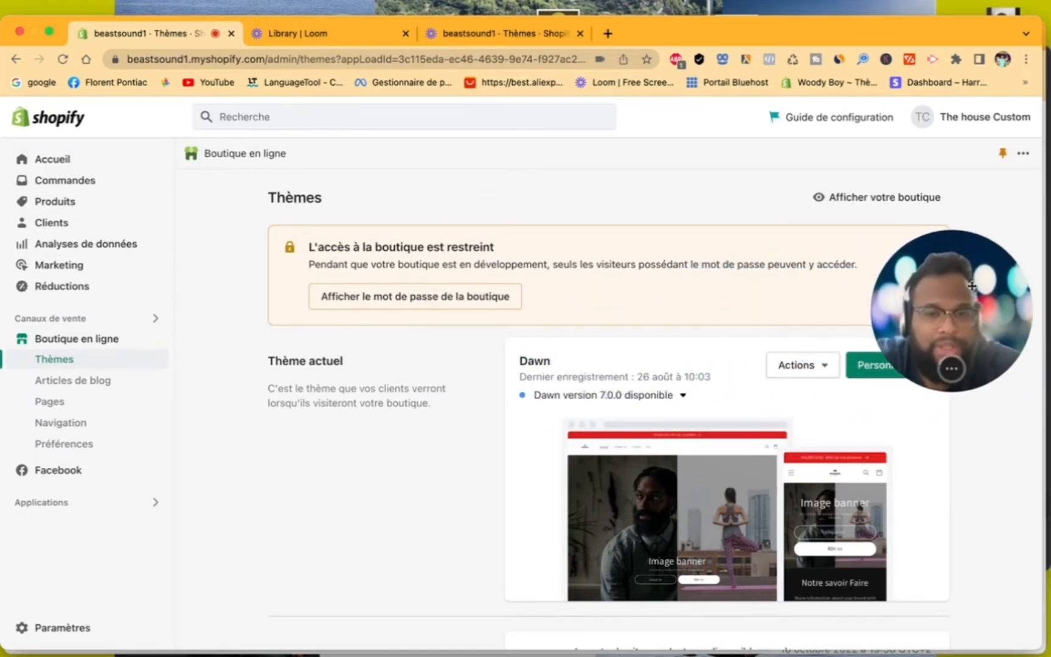
{"action": "scroll", "coordinate": [489, 400], "scroll_direction": "down", "scroll_amount": 5}
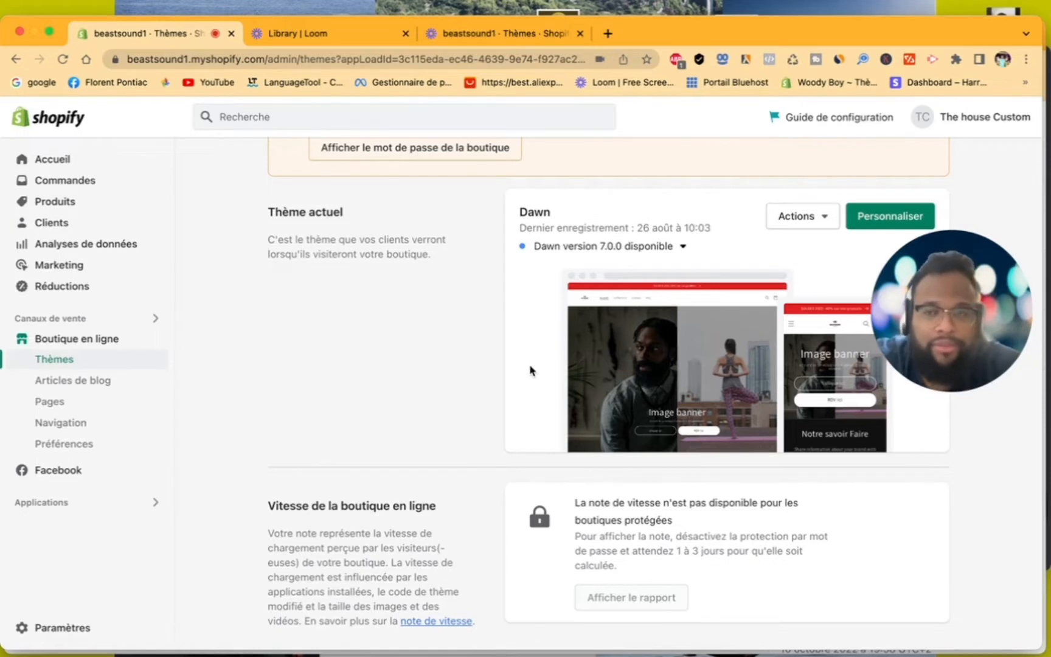
{"action": "scroll", "coordinate": [530, 369], "scroll_direction": "down", "scroll_amount": 4}
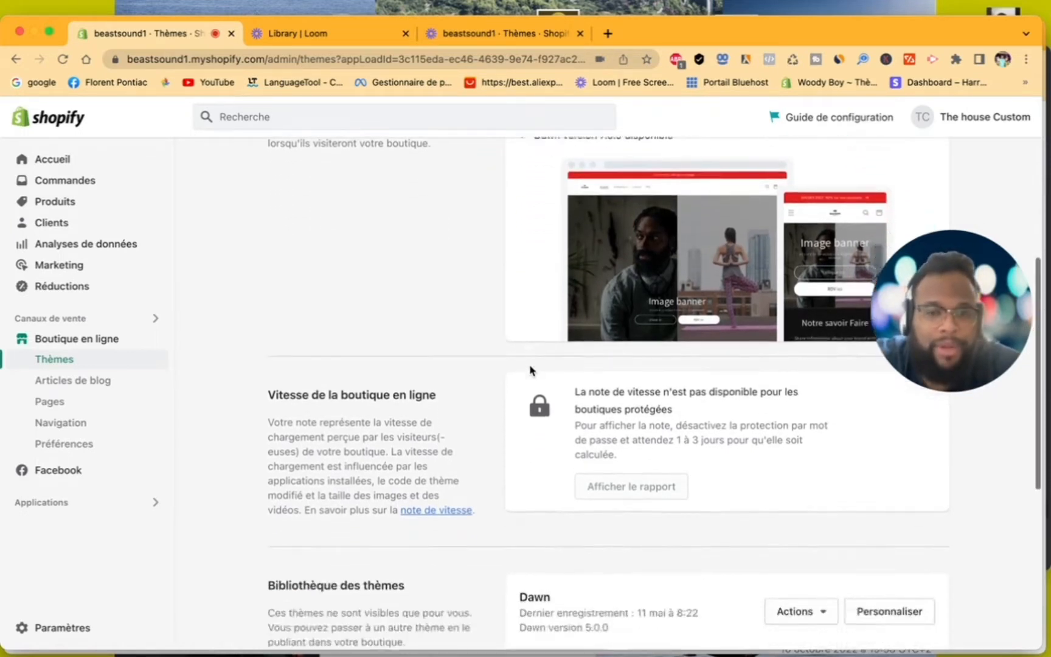
{"action": "scroll", "coordinate": [530, 370], "scroll_direction": "down", "scroll_amount": 10}
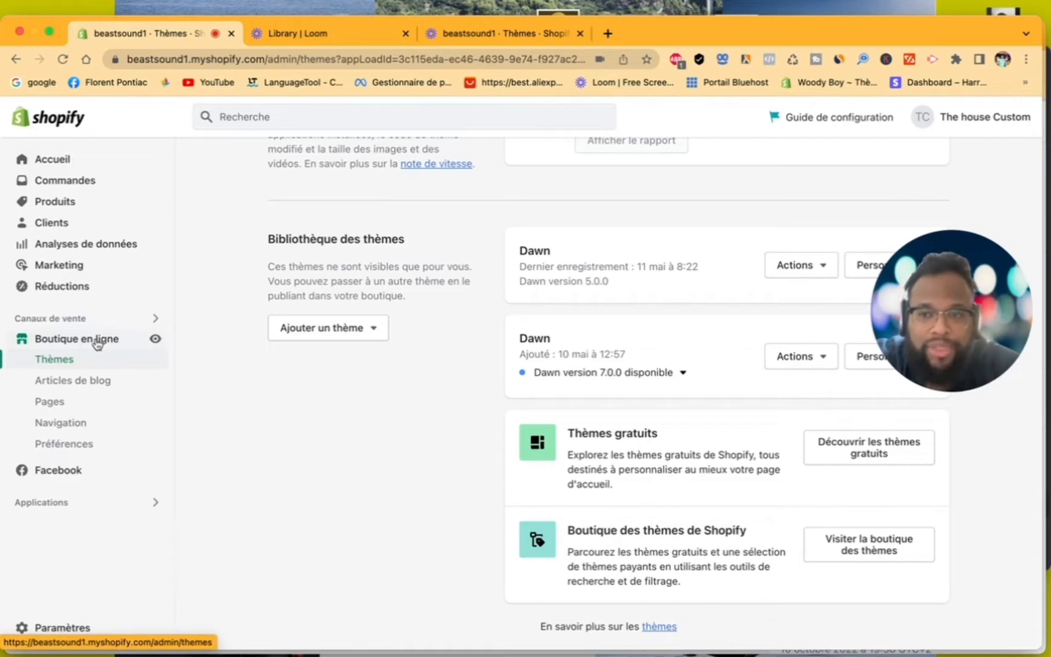
View the configuration guide on the store's home page and return to the online store's themes page
{"action": "left_click", "coordinate": [68, 157]}
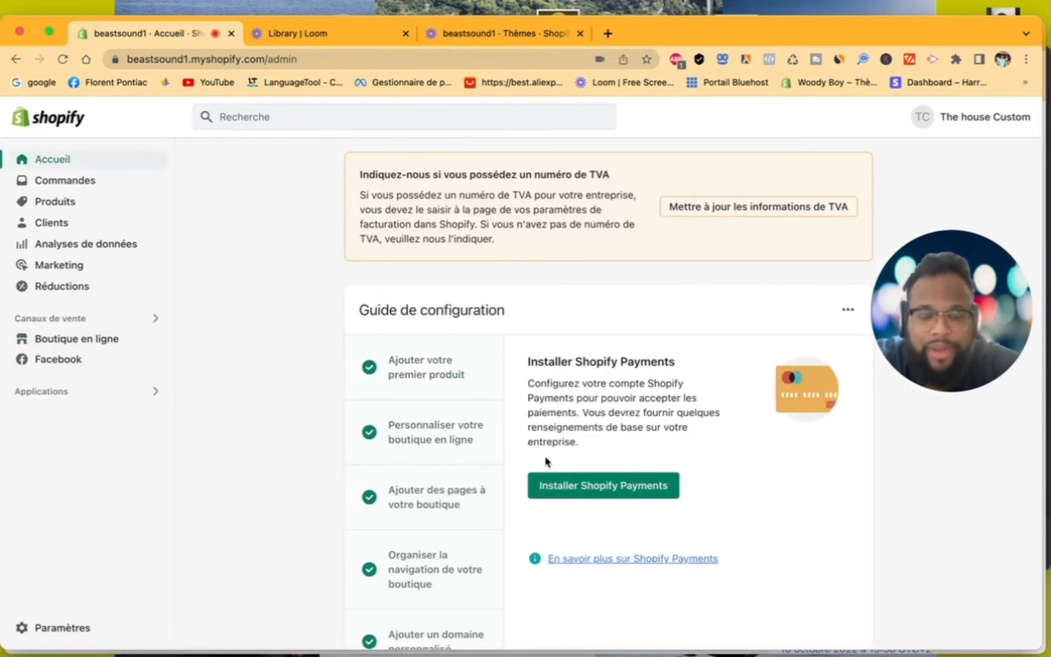
{"action": "scroll", "coordinate": [546, 460], "scroll_direction": "down", "scroll_amount": 2}
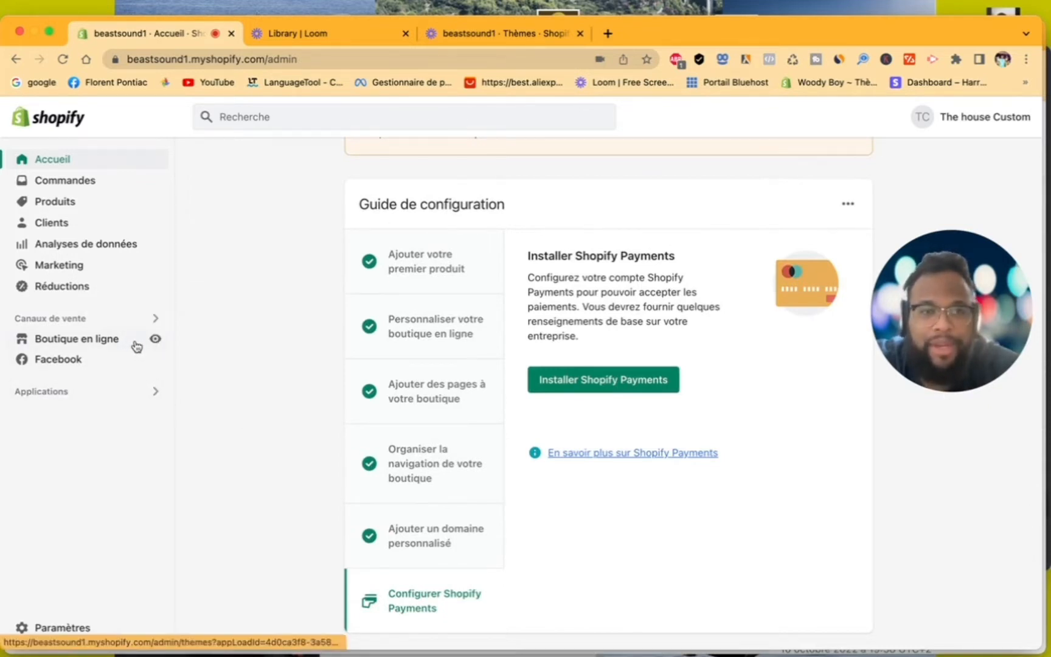
{"action": "left_click", "coordinate": [113, 344]}
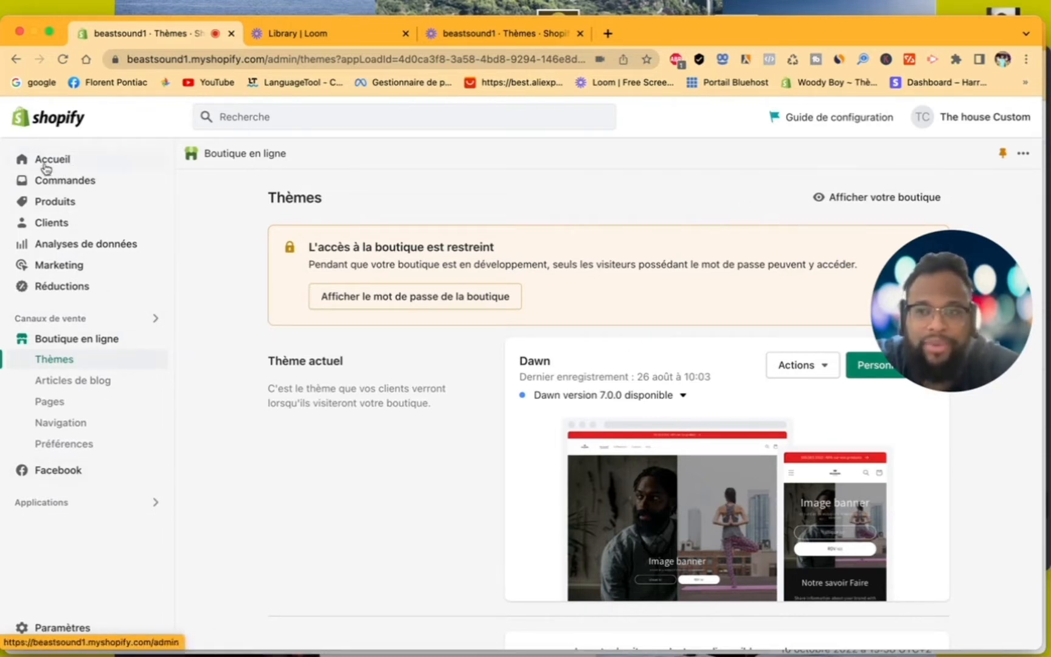
From the store's home page, search the admin for "theme" and open the Thèmes result
{"action": "left_click", "coordinate": [77, 165]}
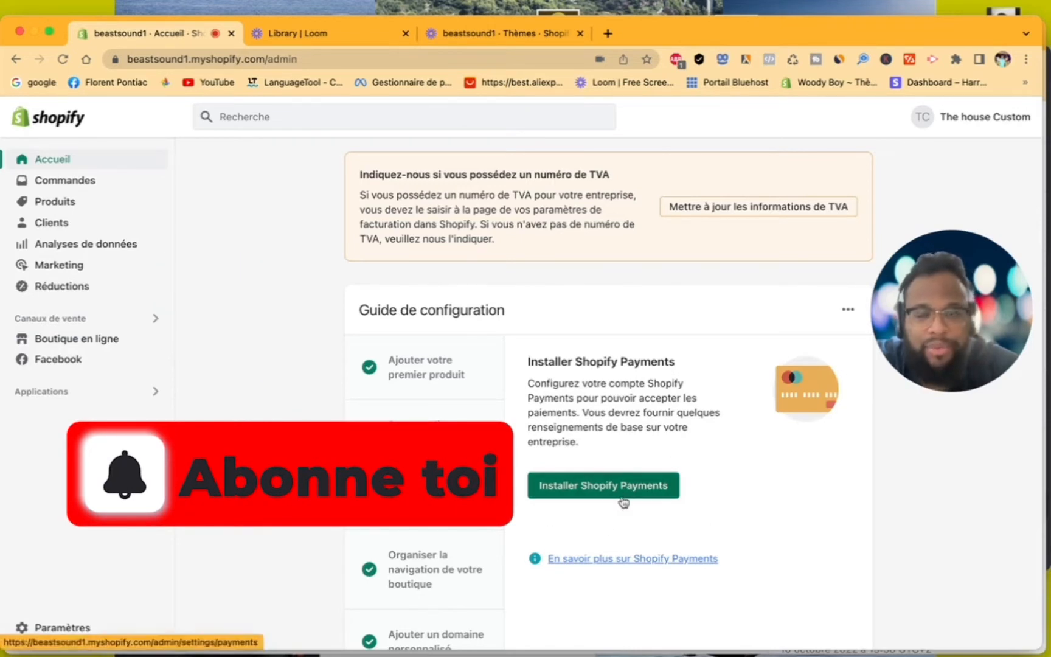
{"action": "left_click", "coordinate": [413, 123]}
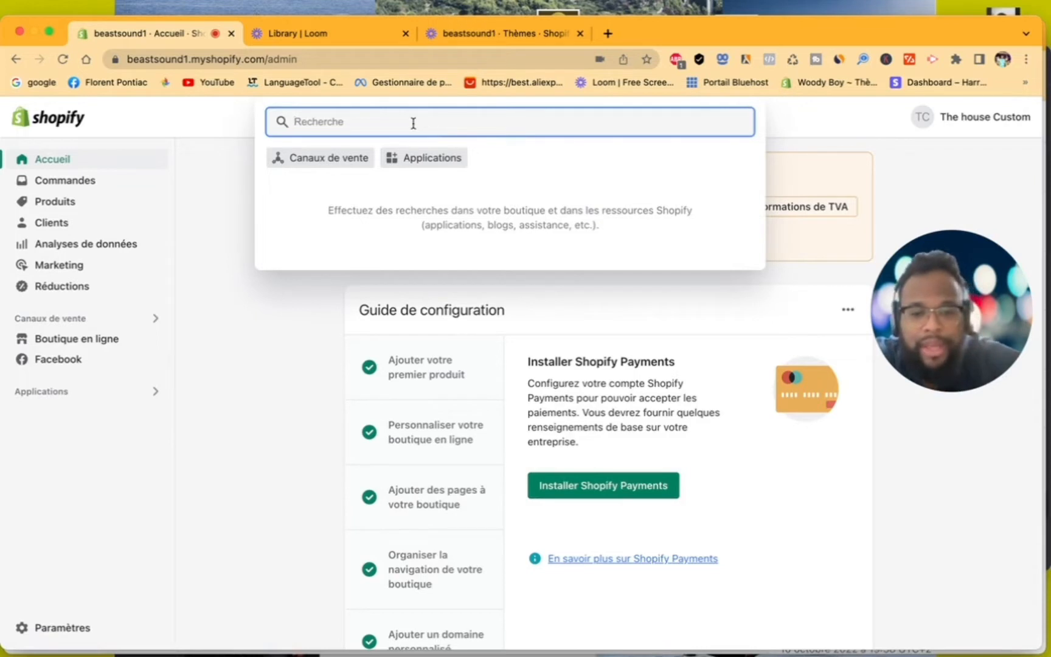
{"action": "type", "text": "theme"}
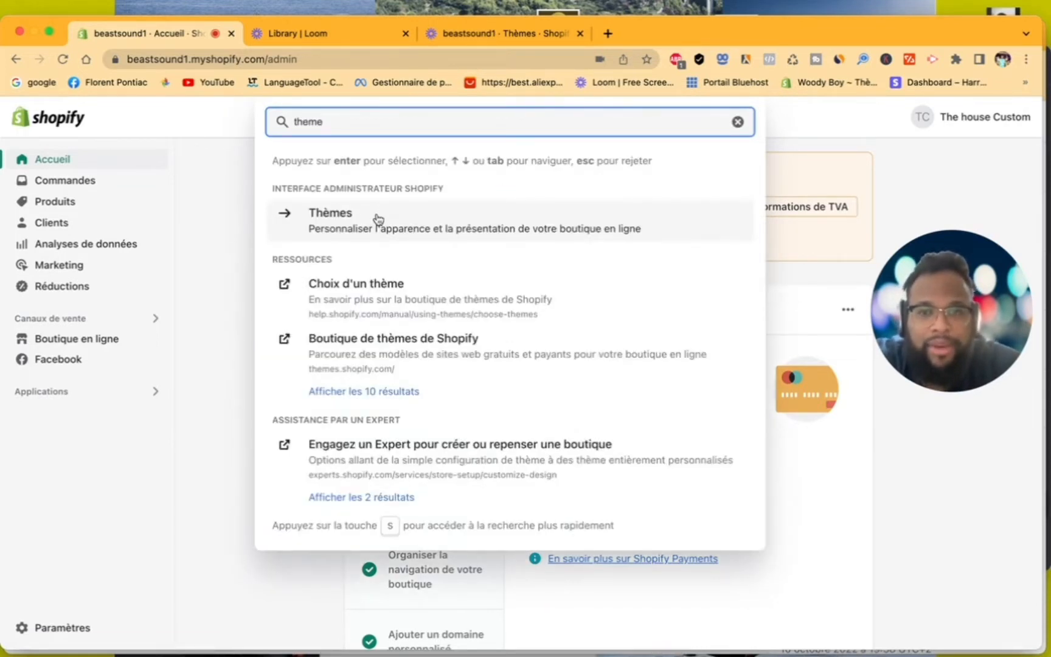
{"action": "left_click", "coordinate": [375, 218]}
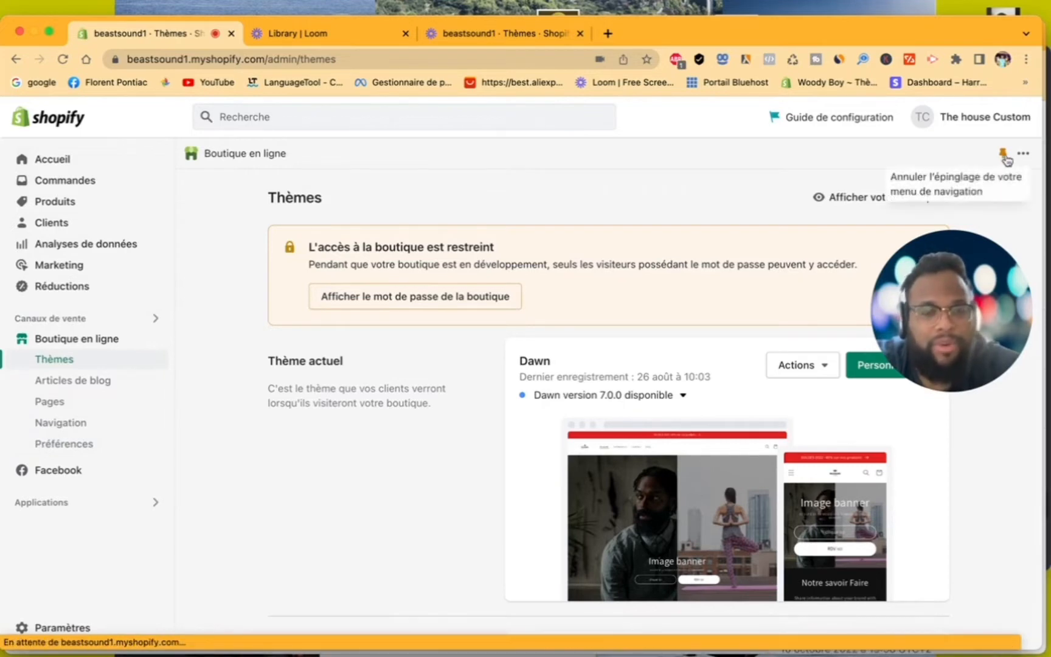
Browse the free themes catalogue offered below the theme library, preview the Studio theme and close the catalogue
{"action": "scroll", "coordinate": [447, 497], "scroll_direction": "down", "scroll_amount": 8}
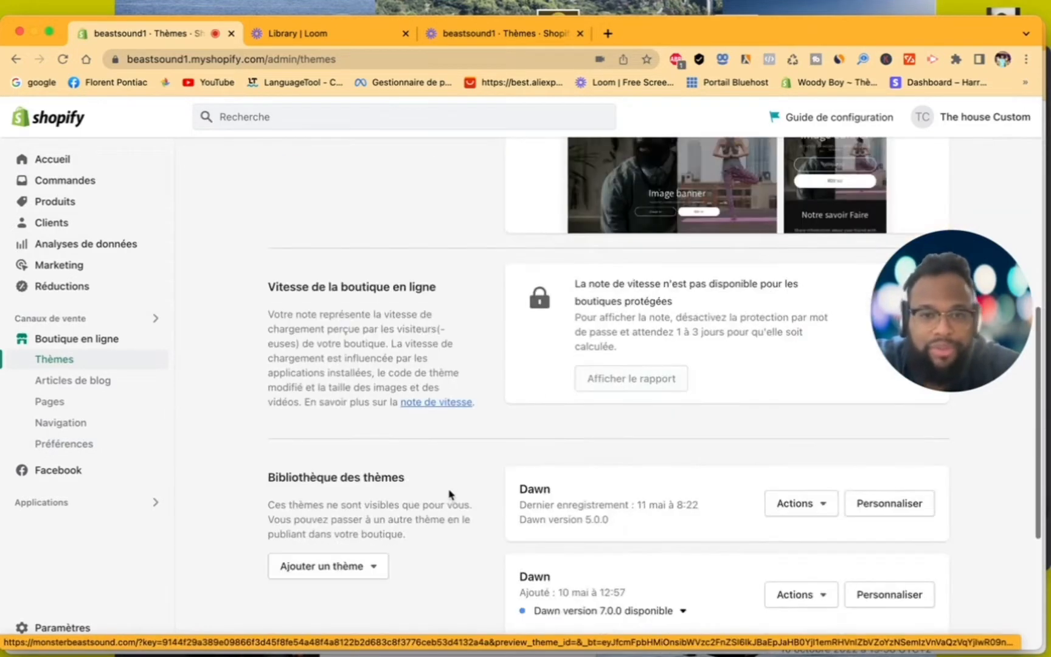
{"action": "scroll", "coordinate": [648, 488], "scroll_direction": "down", "scroll_amount": 3}
{"action": "scroll", "coordinate": [648, 489], "scroll_direction": "down", "scroll_amount": 2}
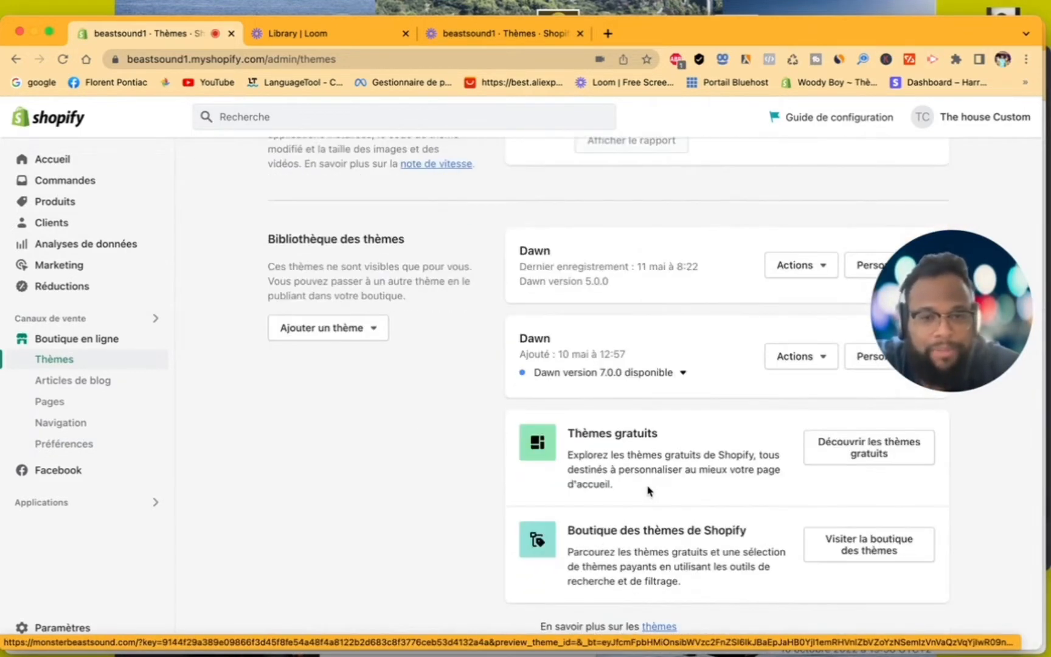
{"action": "left_click", "coordinate": [832, 453]}
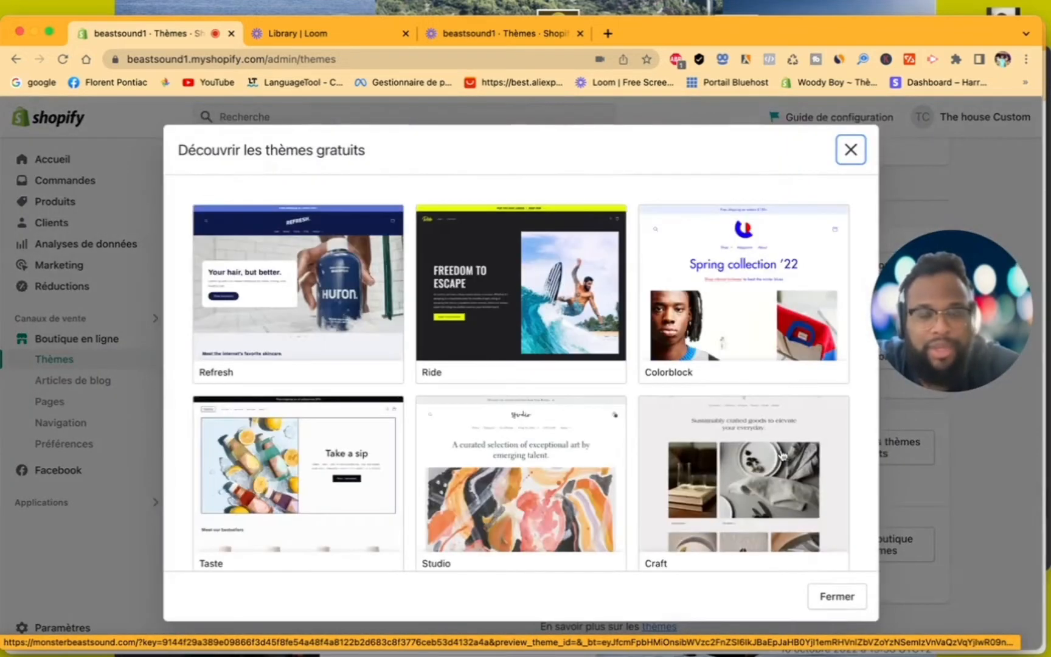
{"action": "scroll", "coordinate": [617, 434], "scroll_direction": "down", "scroll_amount": 3}
{"action": "scroll", "coordinate": [617, 434], "scroll_direction": "down", "scroll_amount": 1}
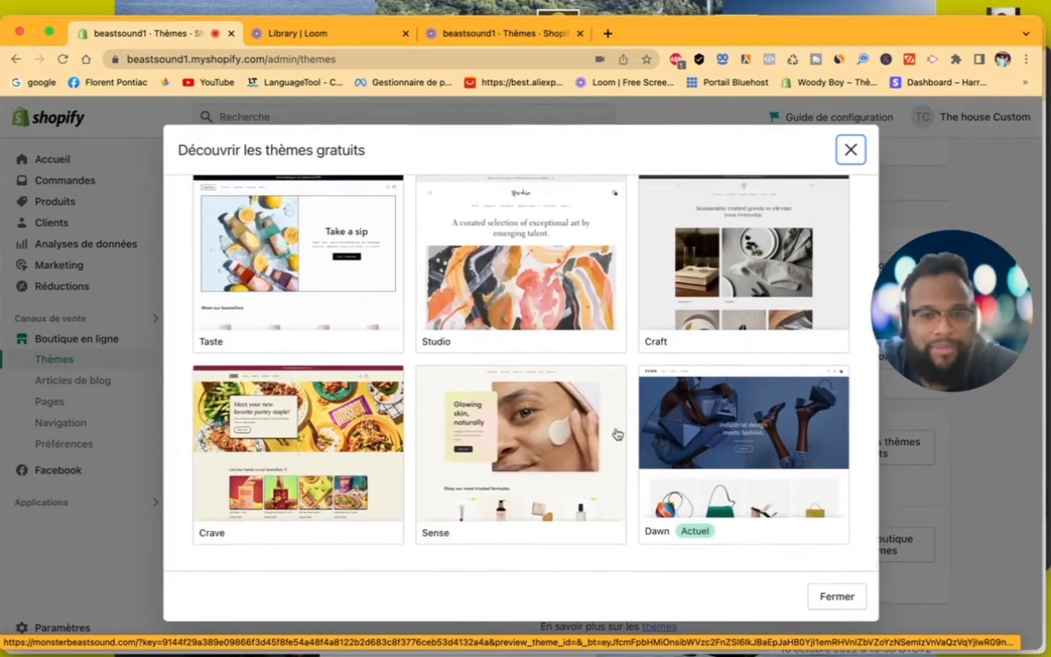
{"action": "scroll", "coordinate": [617, 434], "scroll_direction": "up", "scroll_amount": 5}
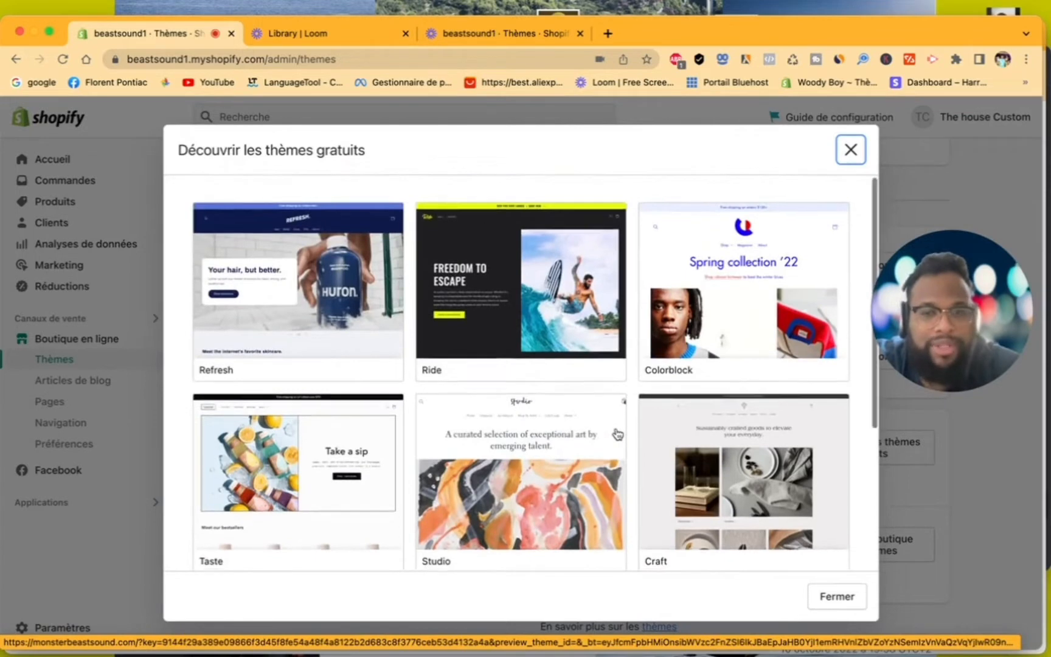
{"action": "scroll", "coordinate": [617, 434], "scroll_direction": "down", "scroll_amount": 5}
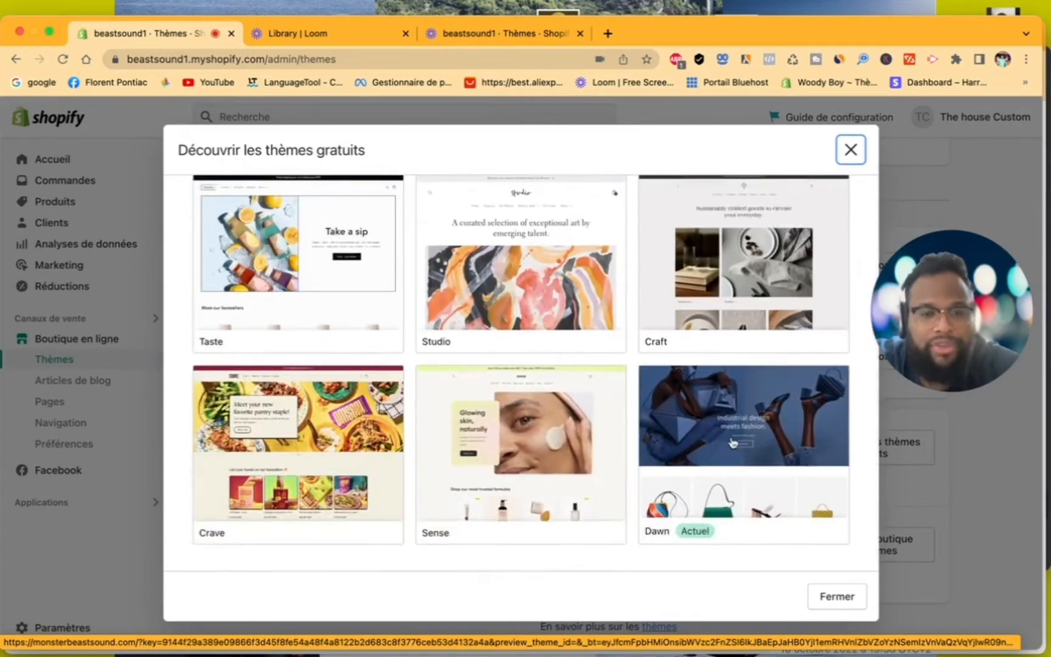
{"action": "scroll", "coordinate": [727, 428], "scroll_direction": "up", "scroll_amount": 3}
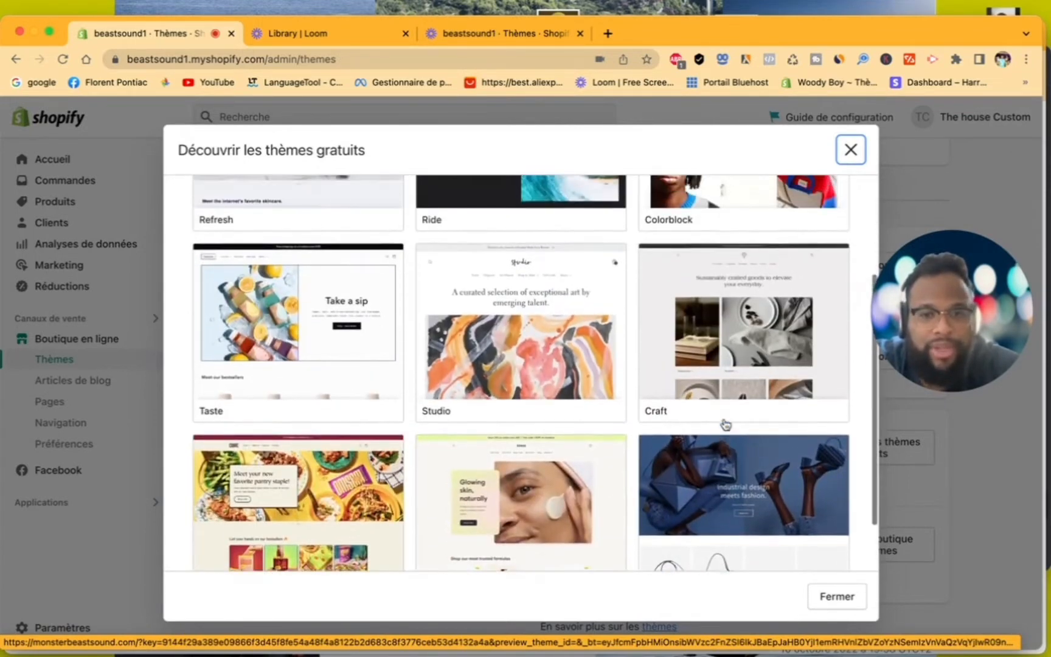
{"action": "left_click", "coordinate": [562, 403]}
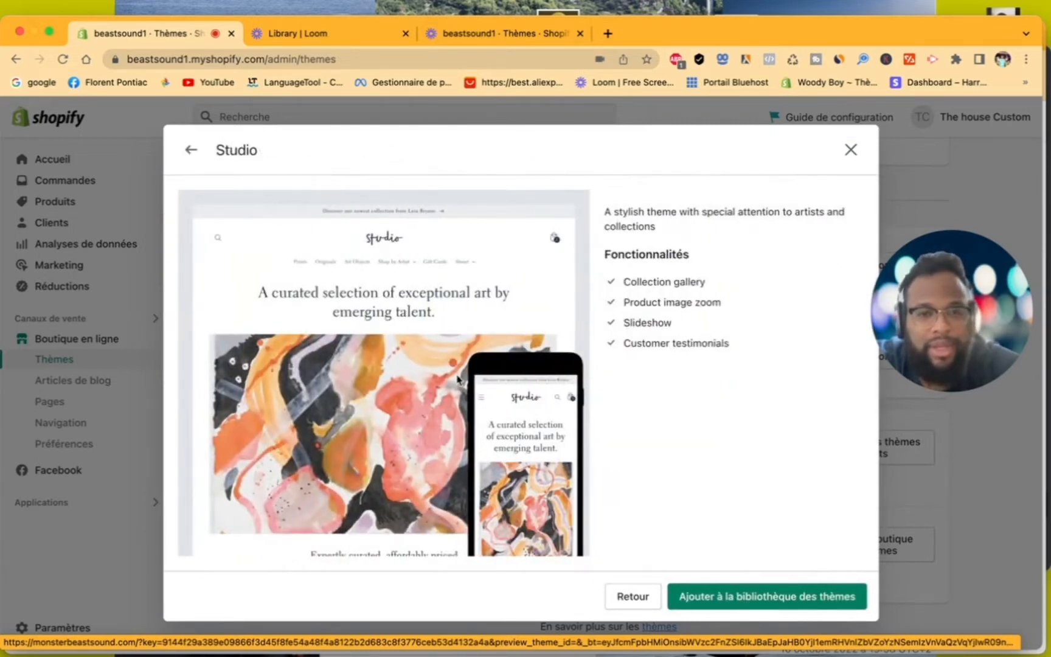
{"action": "left_click", "coordinate": [849, 150]}
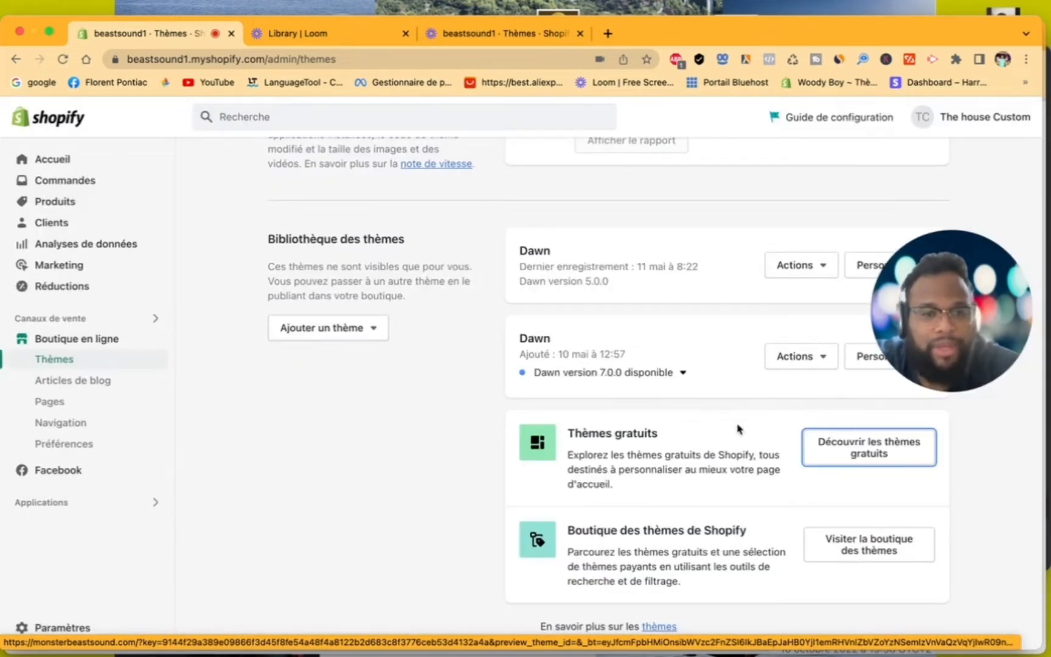
Add the free Refresh theme to the theme library
{"action": "left_click", "coordinate": [831, 459]}
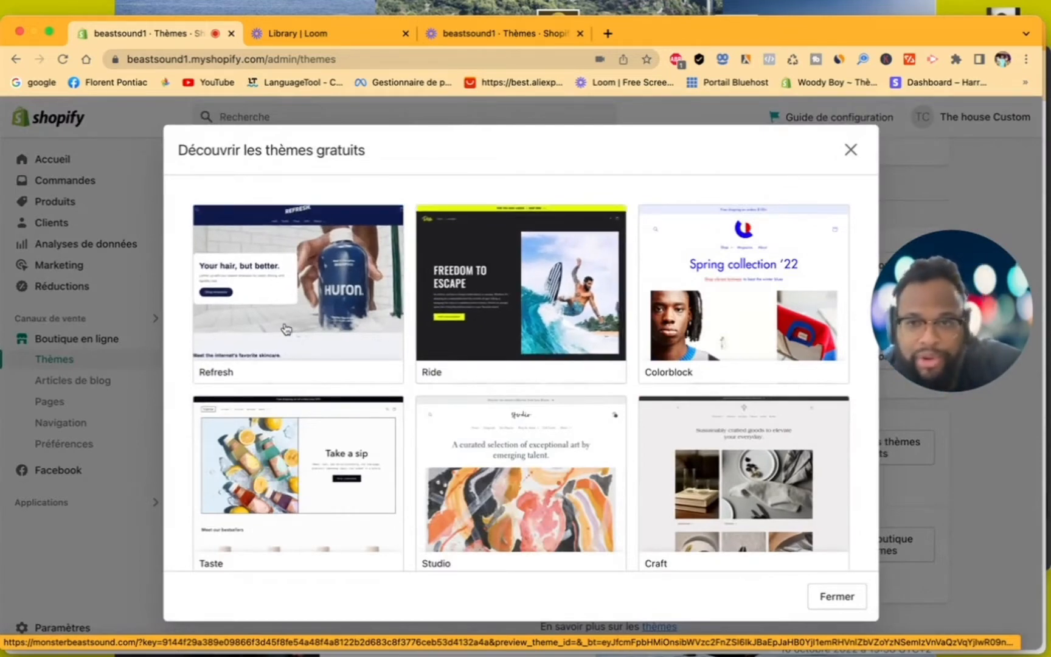
{"action": "left_click", "coordinate": [286, 329]}
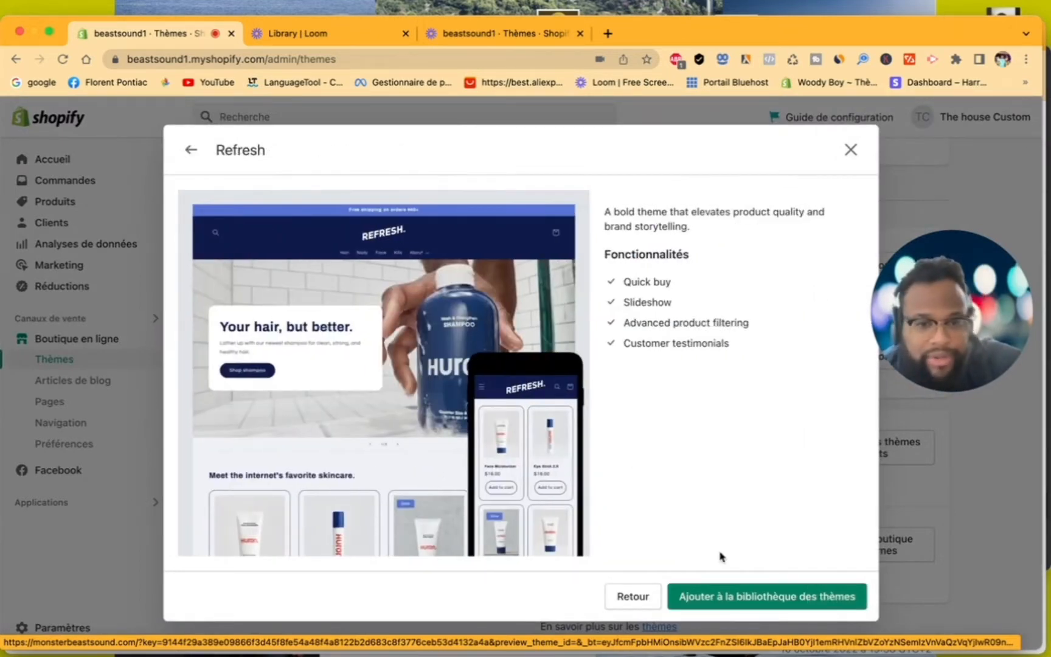
{"action": "left_click", "coordinate": [747, 599]}
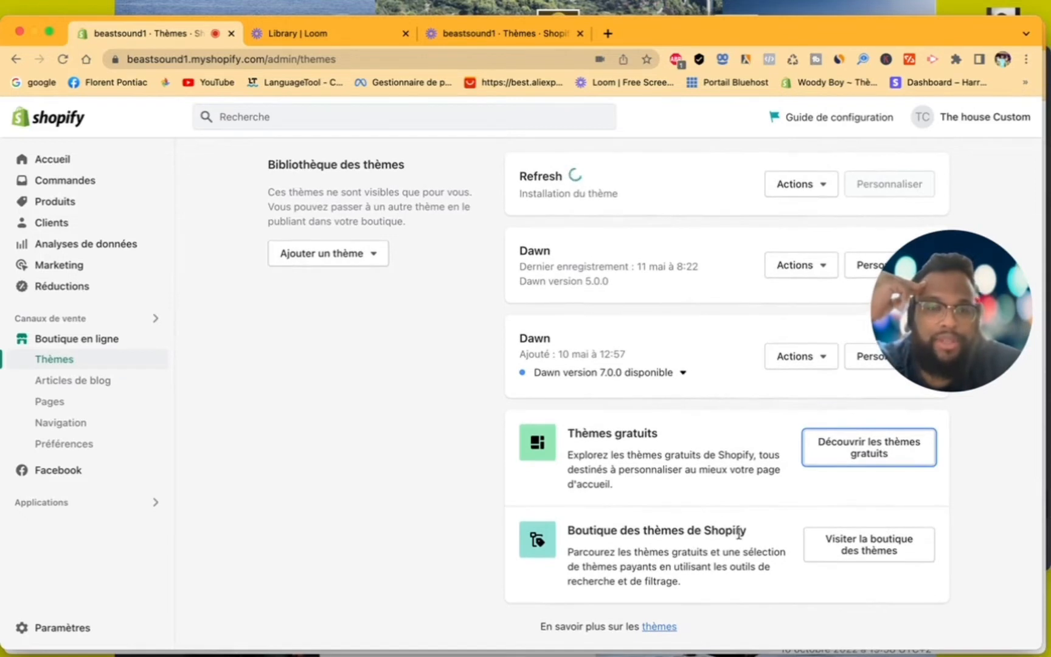
Visit the Shopify theme store, translate its page into French and dismiss the translation prompt
{"action": "left_click", "coordinate": [838, 546]}
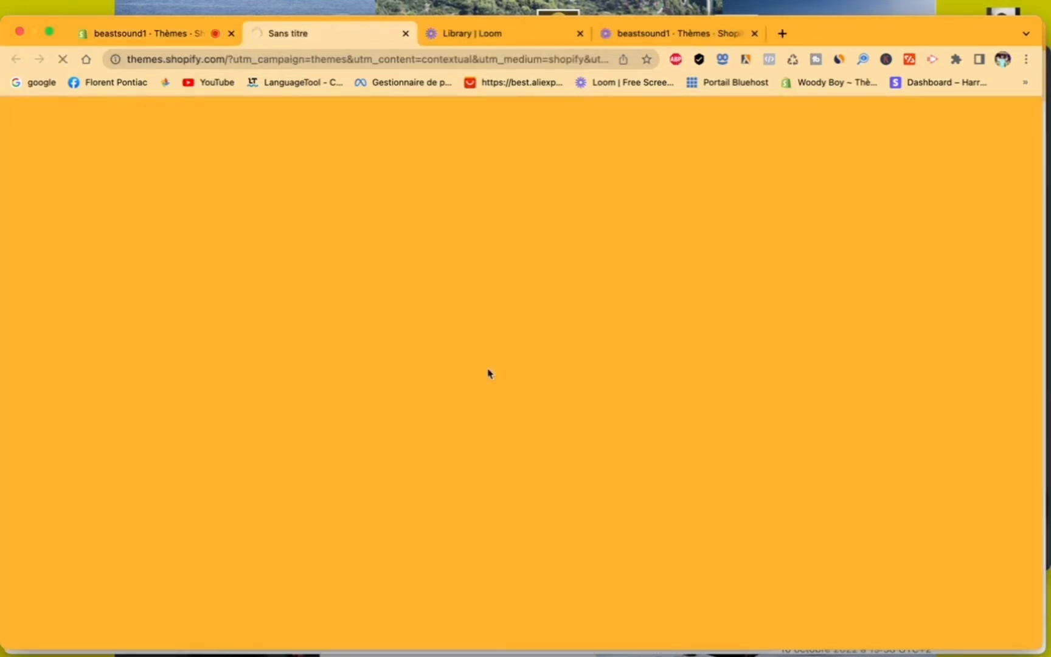
{"action": "left_click", "coordinate": [184, 38]}
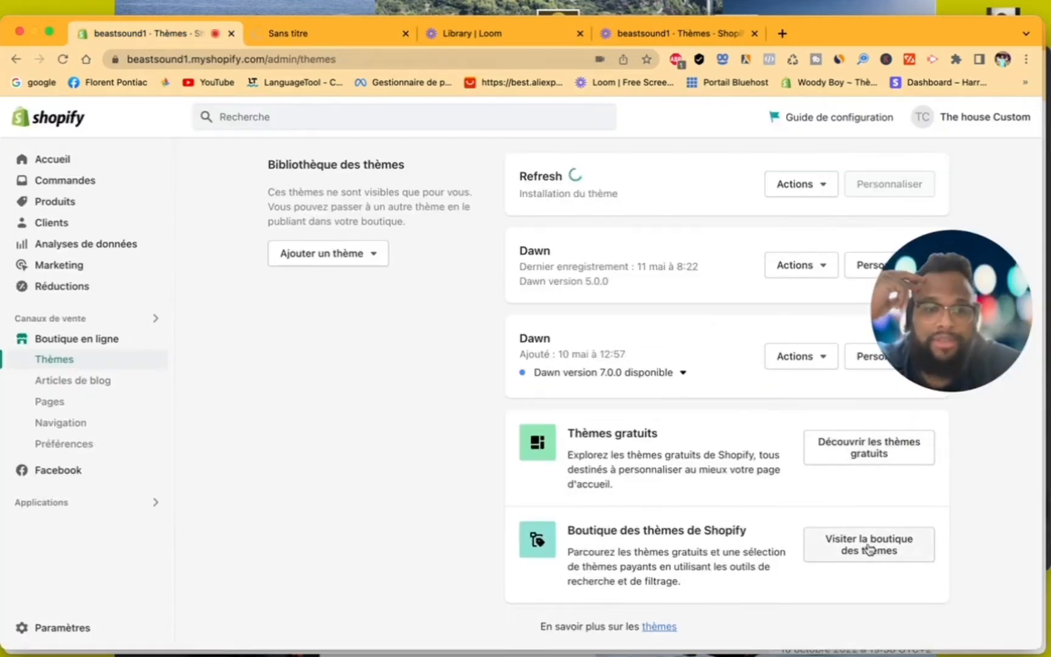
{"action": "left_click", "coordinate": [334, 38]}
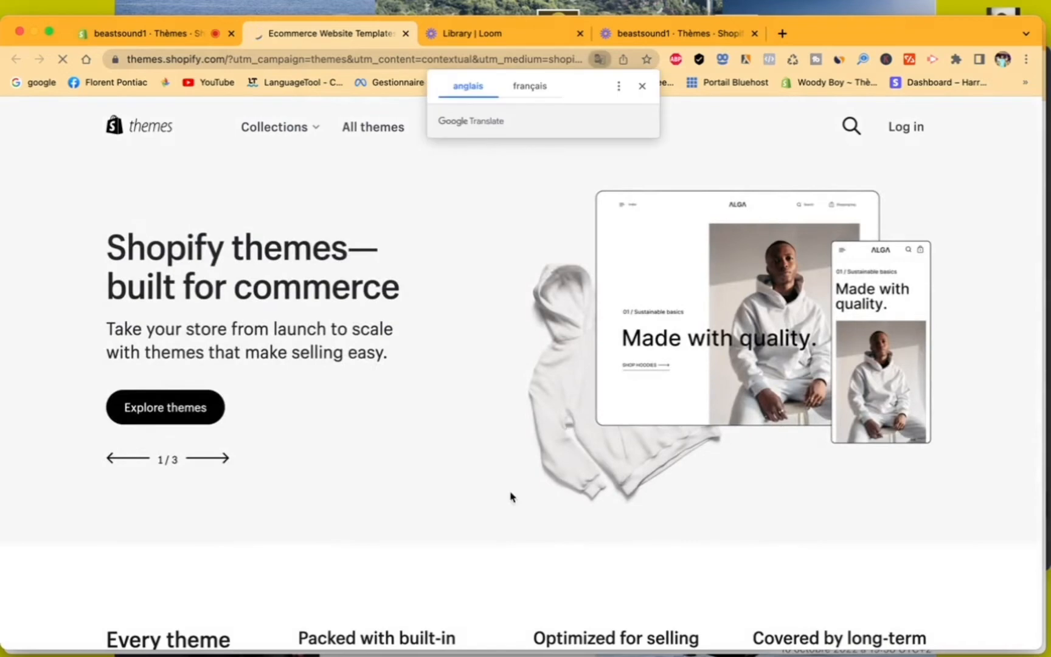
{"action": "left_click", "coordinate": [534, 93]}
{"action": "left_click", "coordinate": [642, 88]}
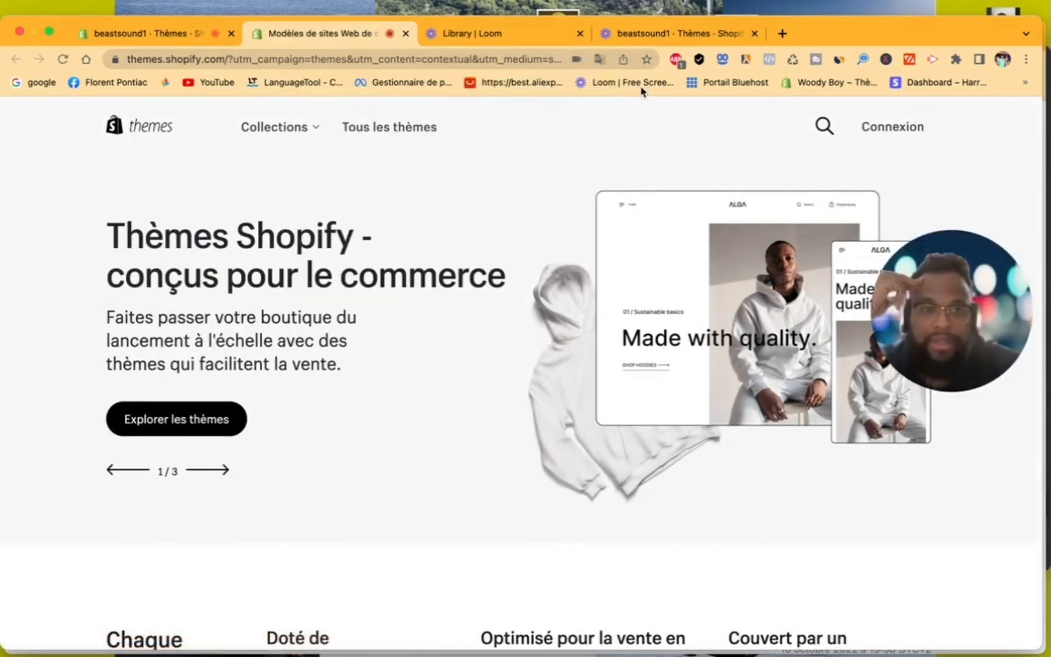
Look over the theme store's home page, including its exclusive themes section
{"action": "scroll", "coordinate": [527, 313], "scroll_direction": "down", "scroll_amount": 5}
{"action": "scroll", "coordinate": [527, 313], "scroll_direction": "down", "scroll_amount": 12}
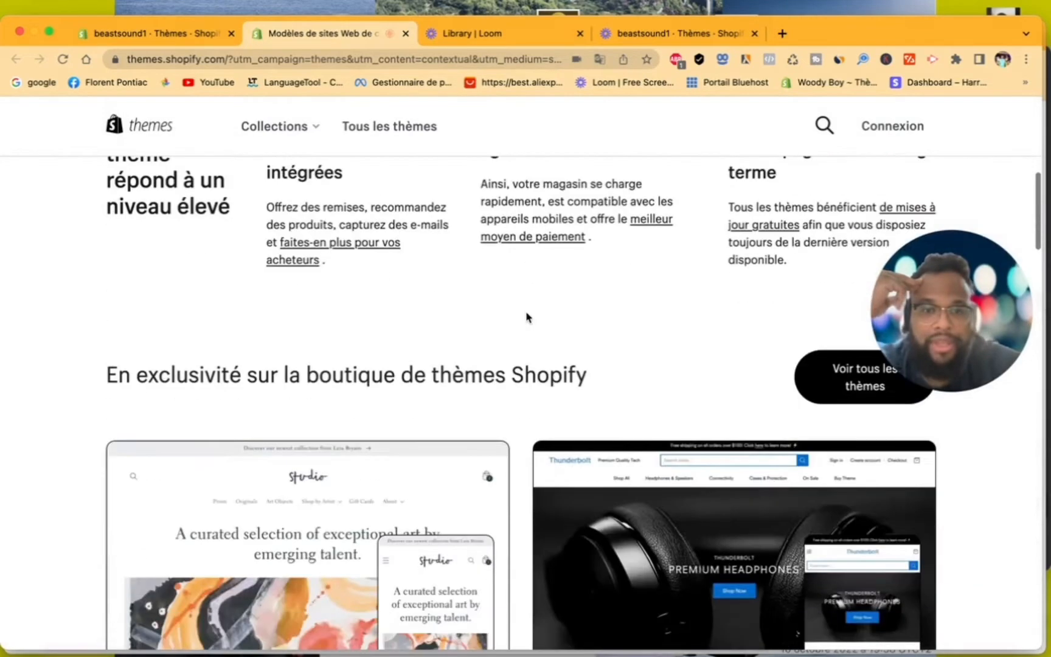
{"action": "scroll", "coordinate": [528, 318], "scroll_direction": "up", "scroll_amount": 16}
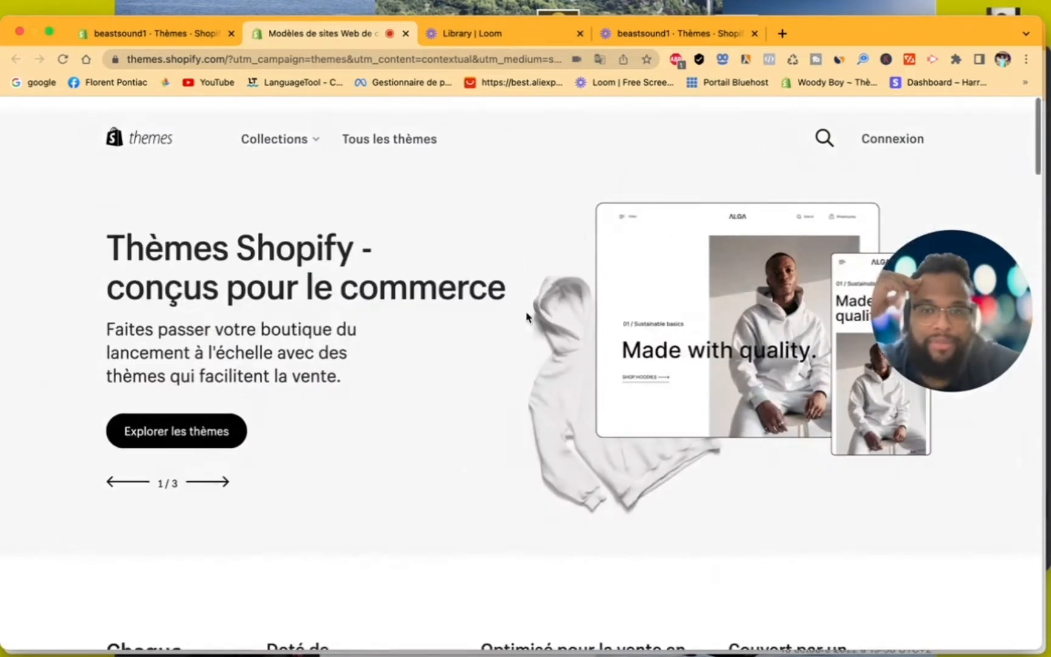
Open the list of all themes and examine the first themes' prices, features and the available filters
{"action": "left_click", "coordinate": [391, 129]}
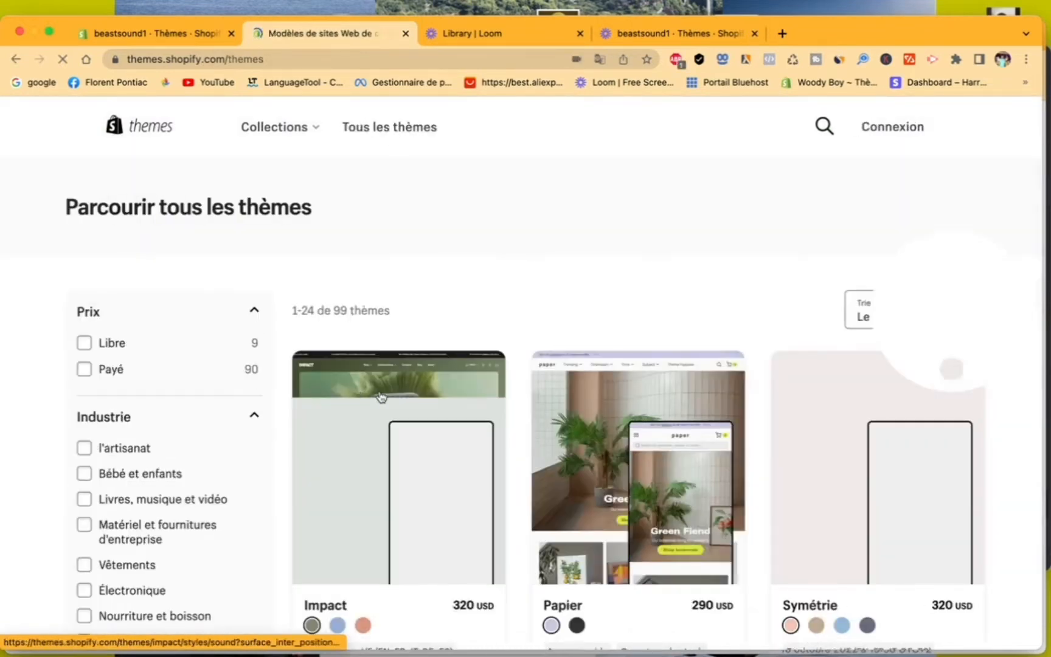
{"action": "scroll", "coordinate": [549, 478], "scroll_direction": "down", "scroll_amount": 4}
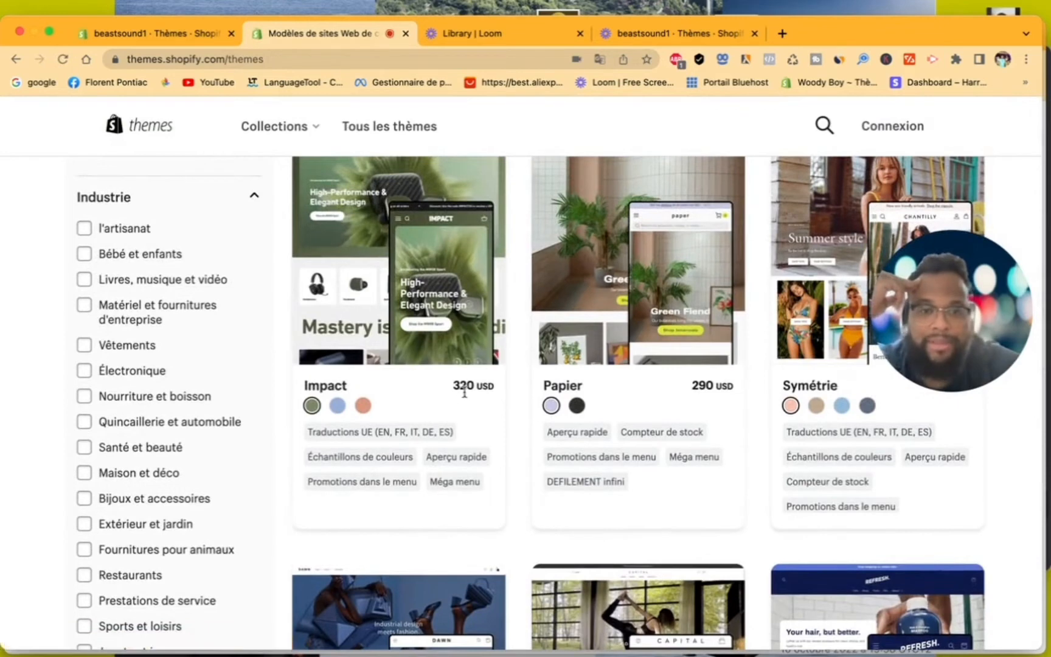
{"action": "scroll", "coordinate": [582, 432], "scroll_direction": "up", "scroll_amount": 3}
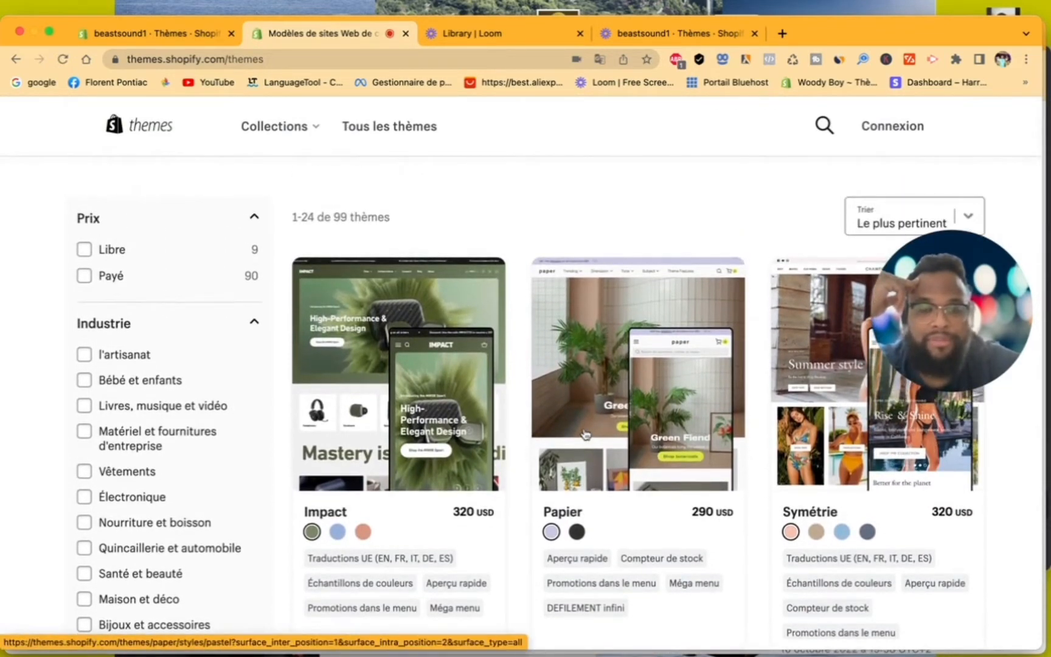
{"action": "scroll", "coordinate": [585, 434], "scroll_direction": "down", "scroll_amount": 2}
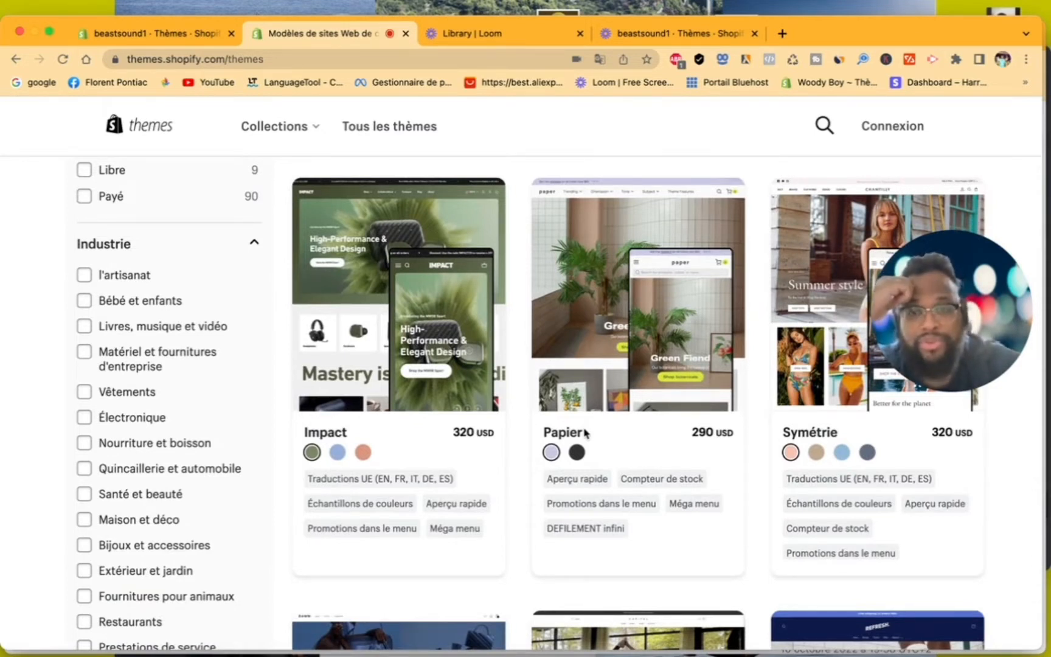
{"action": "scroll", "coordinate": [585, 433], "scroll_direction": "up", "scroll_amount": 1}
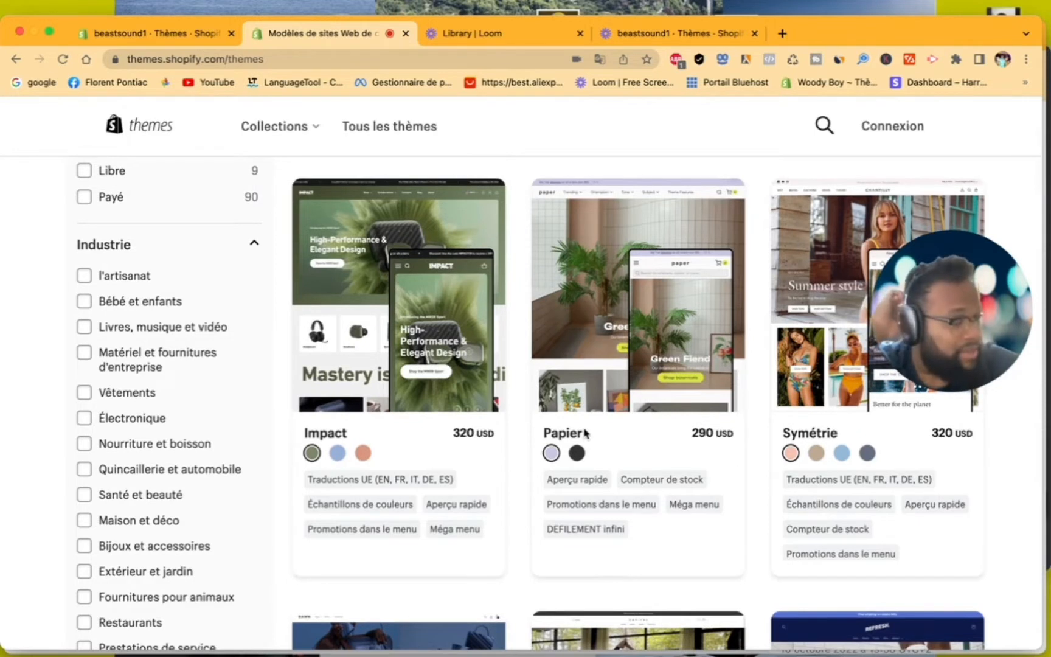
{"action": "scroll", "coordinate": [585, 433], "scroll_direction": "up", "scroll_amount": 1}
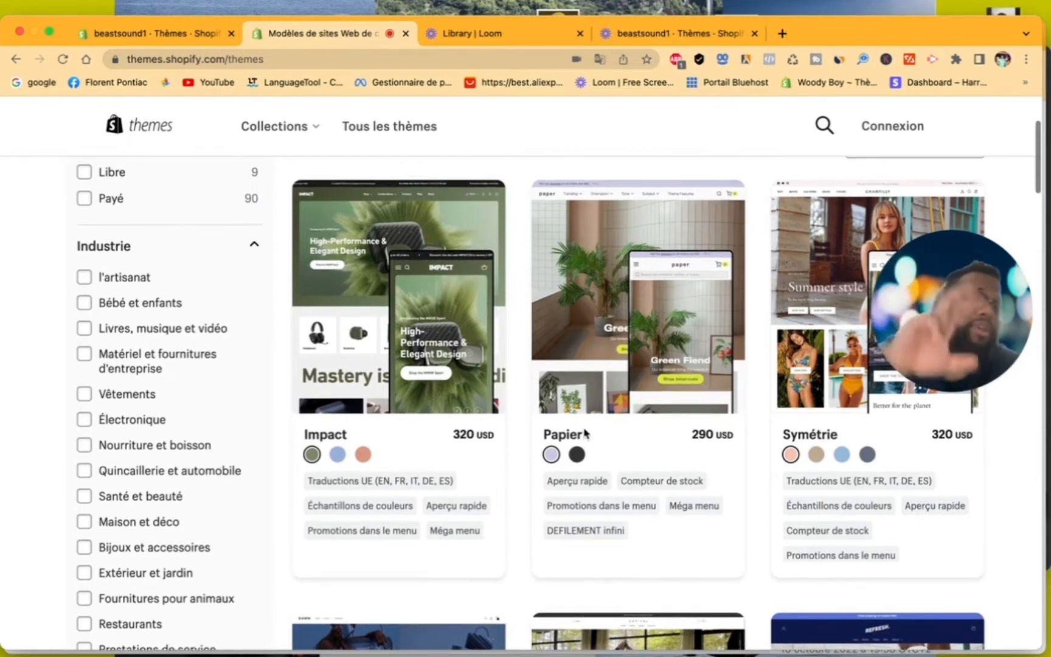
Find the Stylet theme in the theme list and preview its alternative colour styles, ending with the dark green one
{"action": "scroll", "coordinate": [585, 433], "scroll_direction": "up", "scroll_amount": 1}
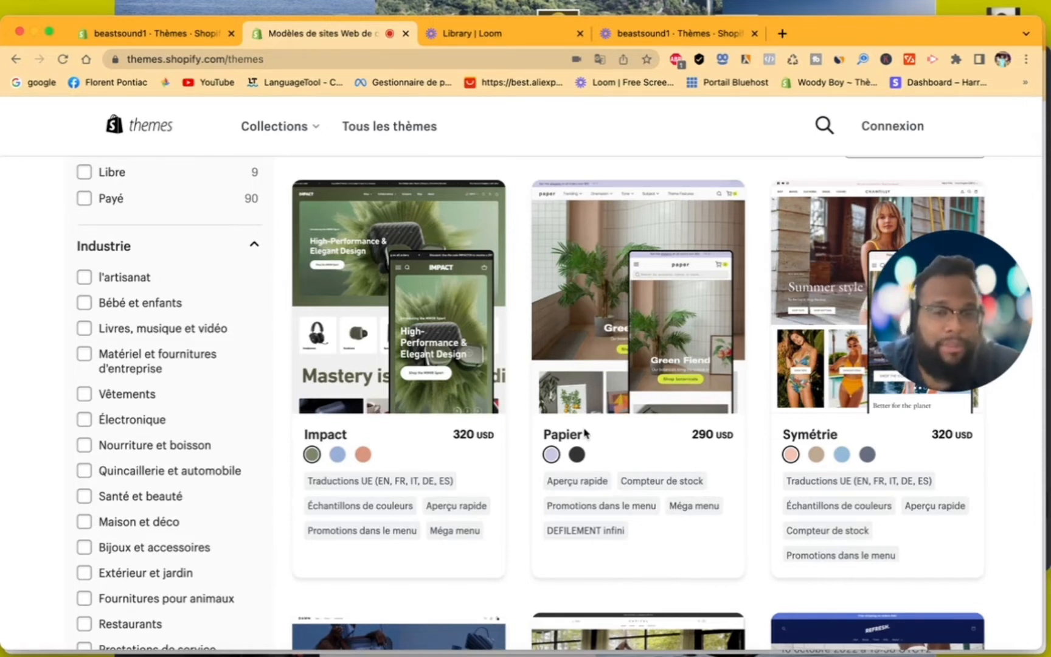
{"action": "scroll", "coordinate": [607, 414], "scroll_direction": "up", "scroll_amount": 1}
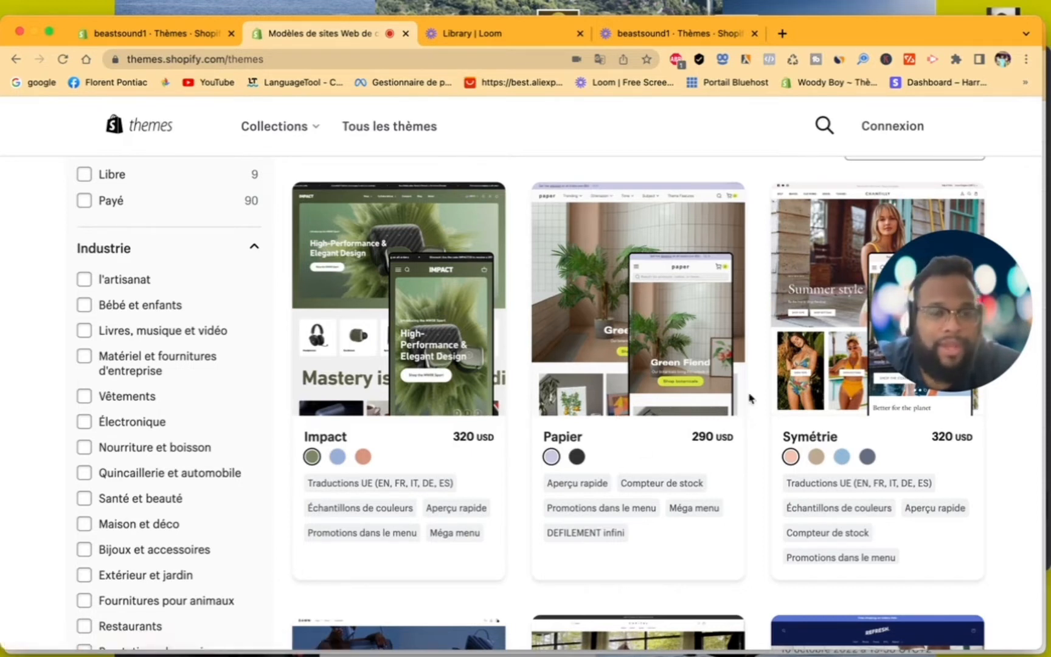
{"action": "scroll", "coordinate": [705, 473], "scroll_direction": "down", "scroll_amount": 9}
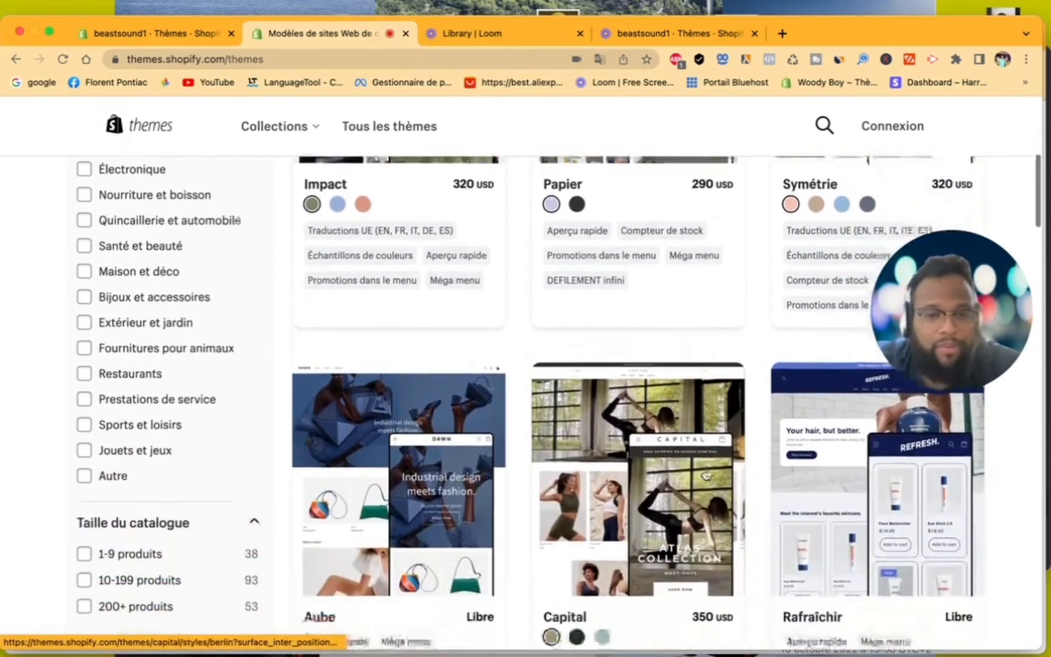
{"action": "scroll", "coordinate": [705, 472], "scroll_direction": "up", "scroll_amount": 3}
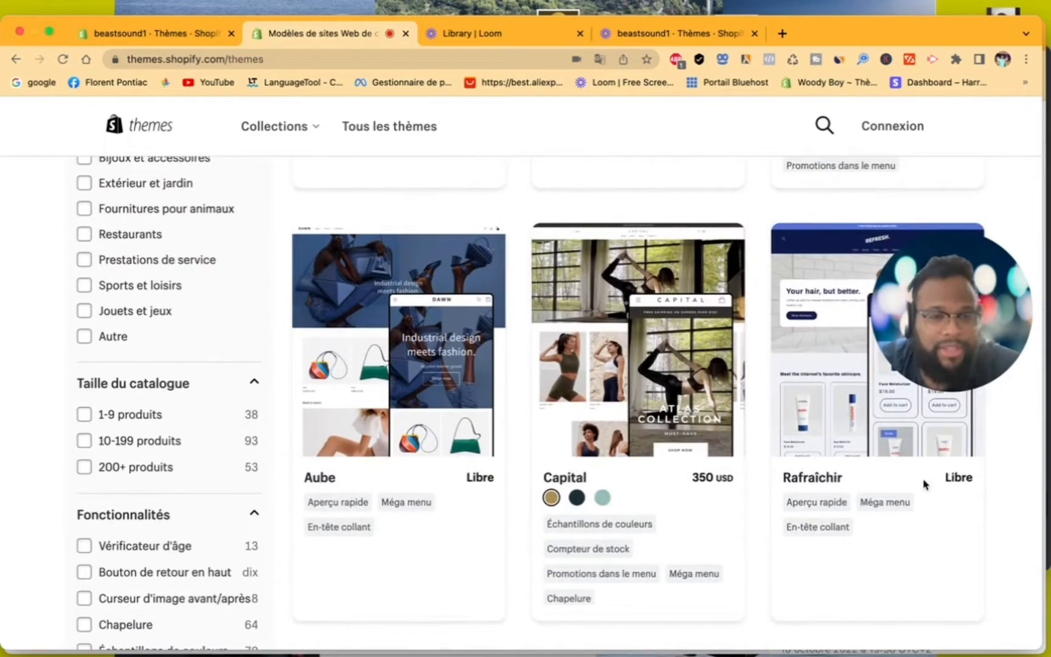
{"action": "scroll", "coordinate": [654, 459], "scroll_direction": "down", "scroll_amount": 7}
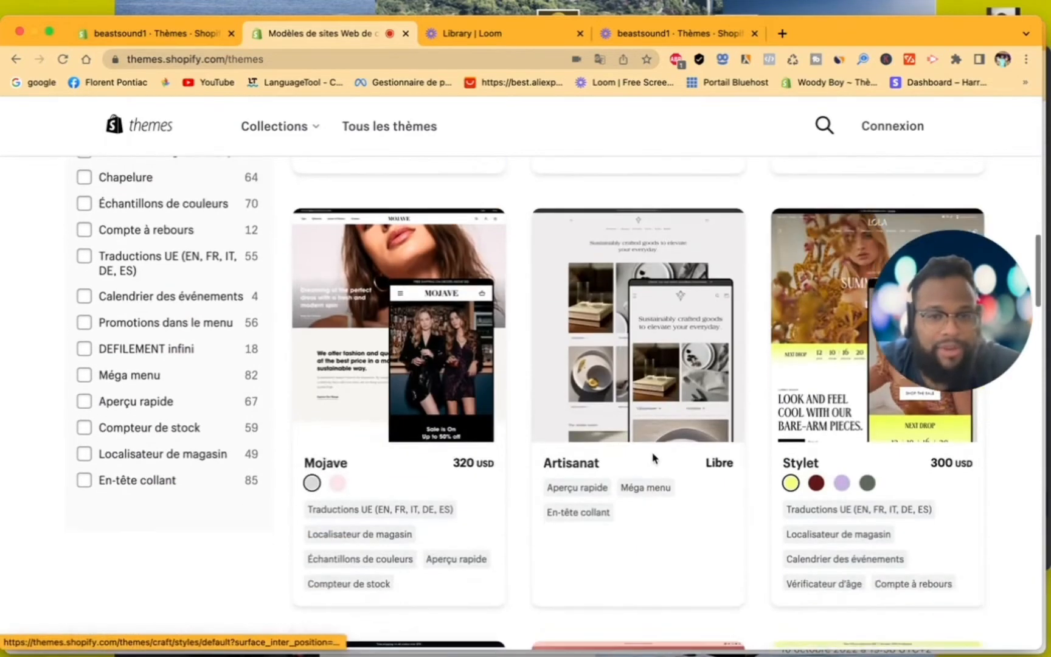
{"action": "scroll", "coordinate": [653, 459], "scroll_direction": "up", "scroll_amount": 1}
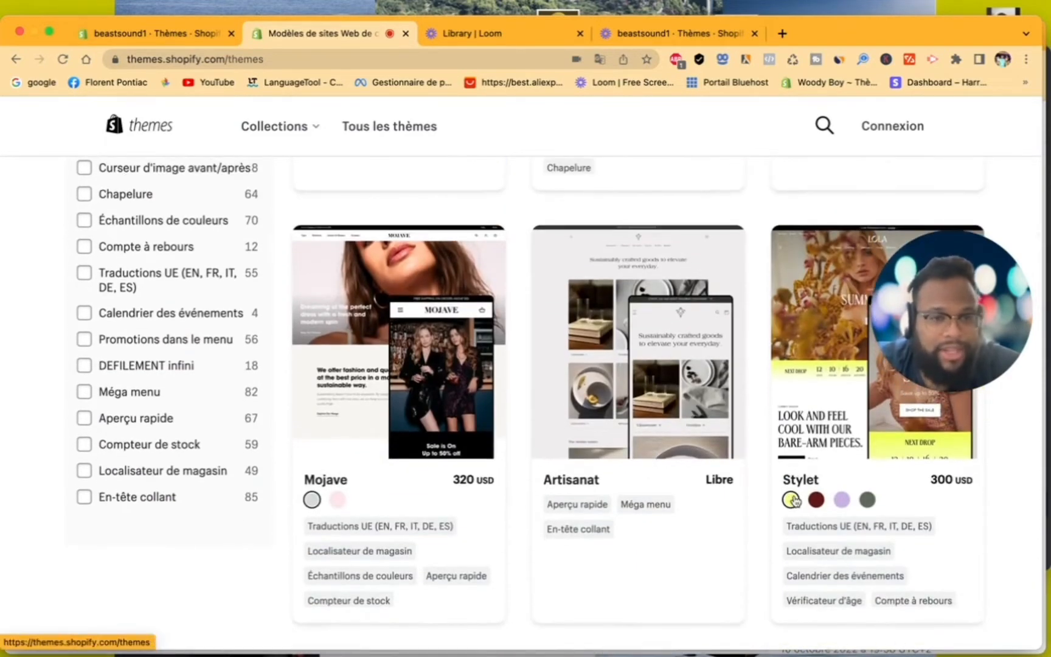
{"action": "left_click", "coordinate": [821, 501]}
{"action": "left_click", "coordinate": [842, 501]}
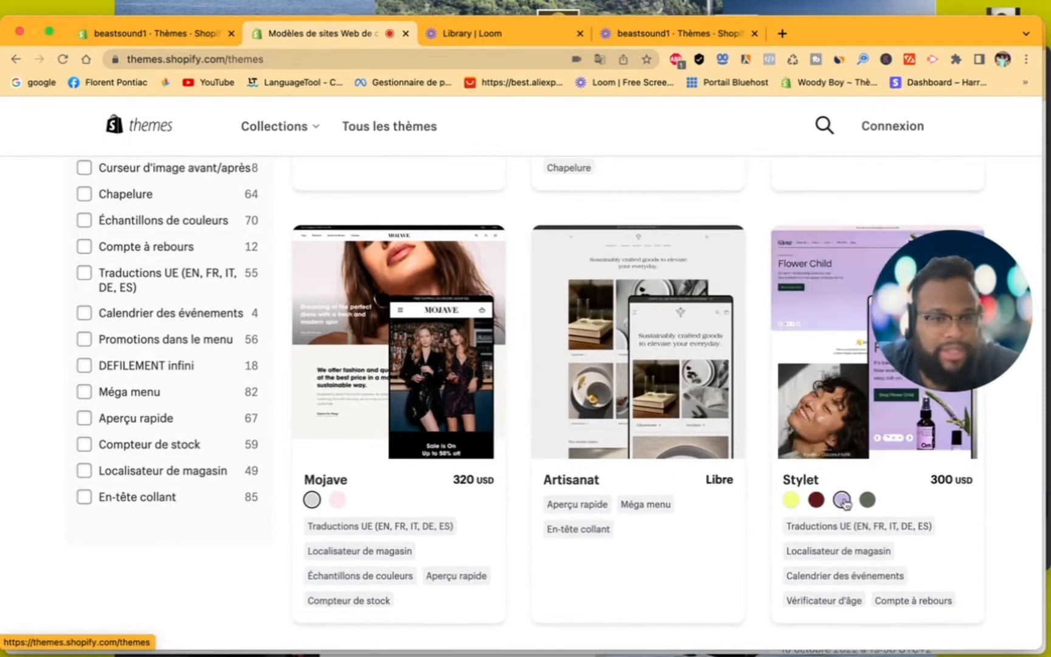
{"action": "left_click", "coordinate": [868, 500]}
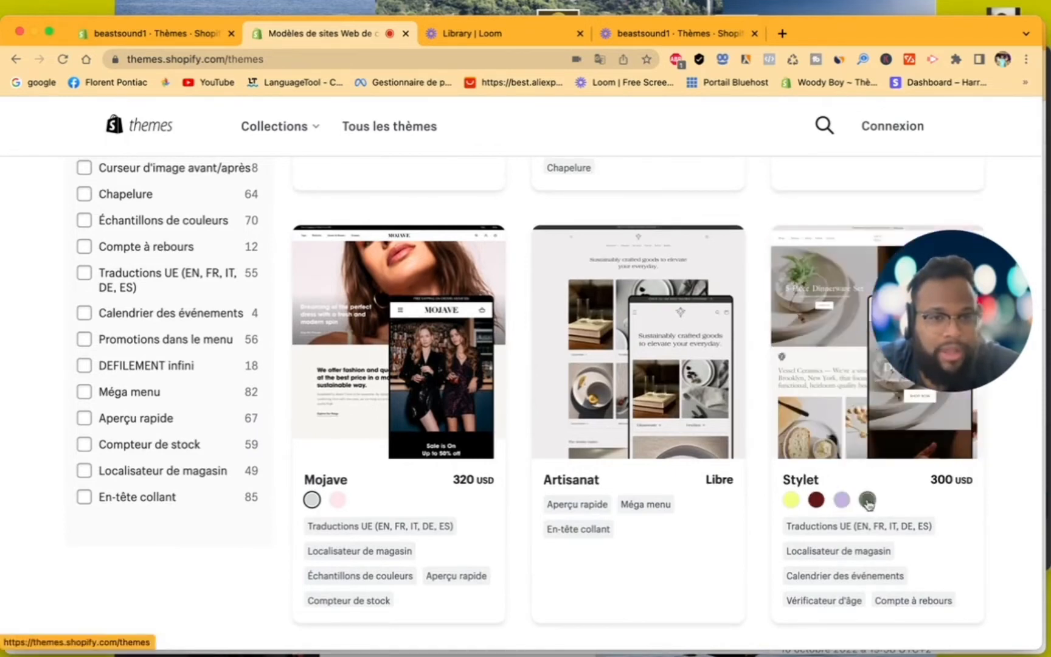
Open the Stylet theme's detail page in its dark green style and launch its demo store
{"action": "scroll", "coordinate": [702, 502], "scroll_direction": "down", "scroll_amount": 8}
{"action": "scroll", "coordinate": [702, 503], "scroll_direction": "up", "scroll_amount": 10}
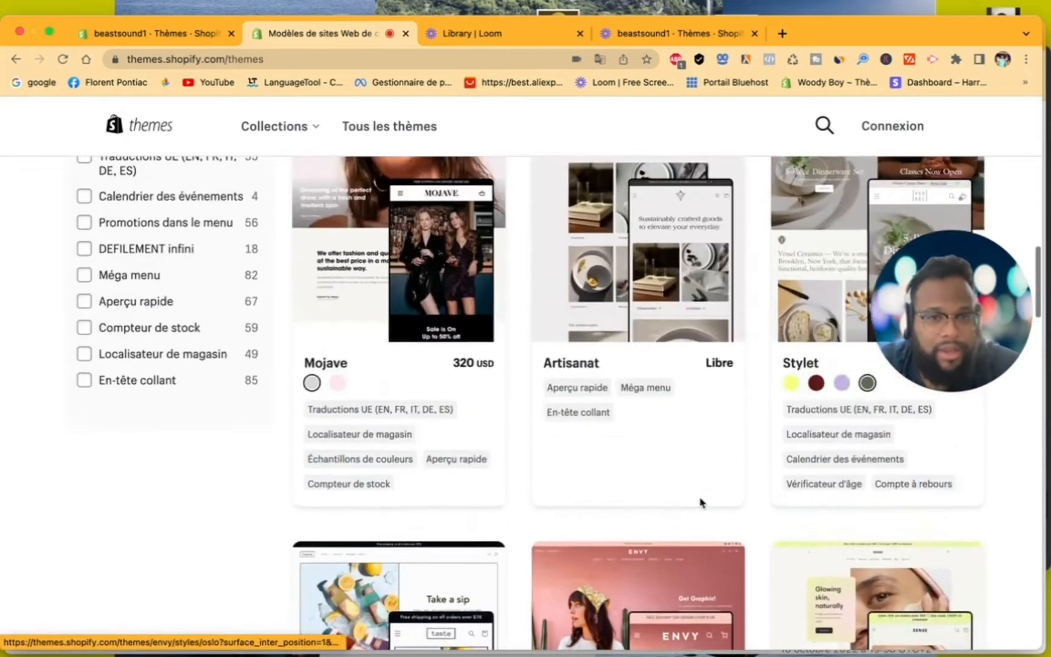
{"action": "scroll", "coordinate": [703, 503], "scroll_direction": "down", "scroll_amount": 1}
{"action": "left_click", "coordinate": [833, 495]}
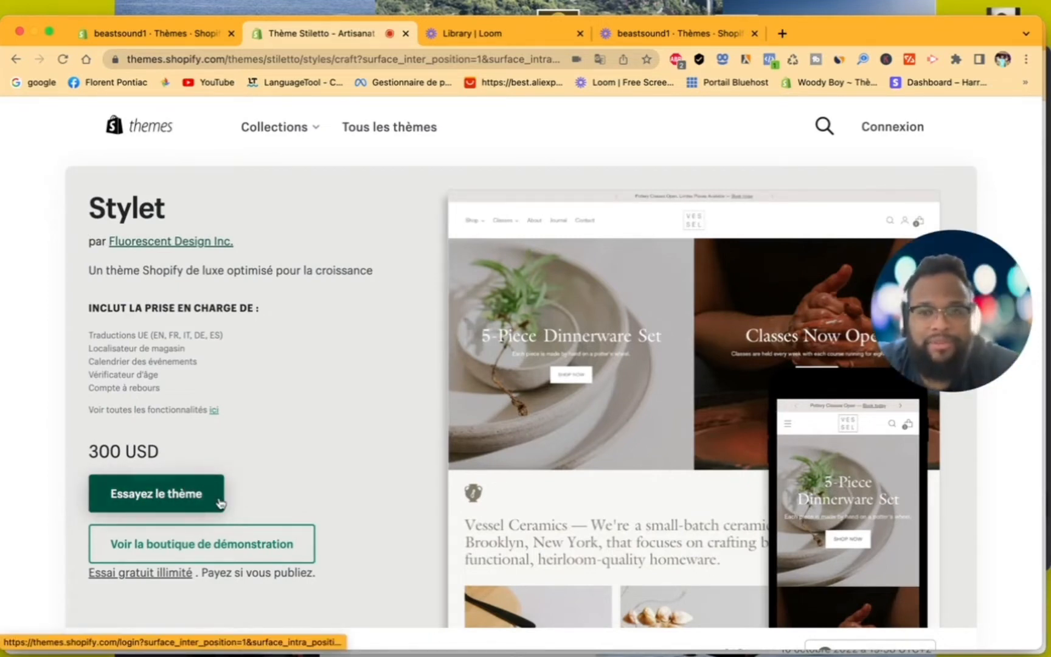
{"action": "left_click", "coordinate": [224, 551]}
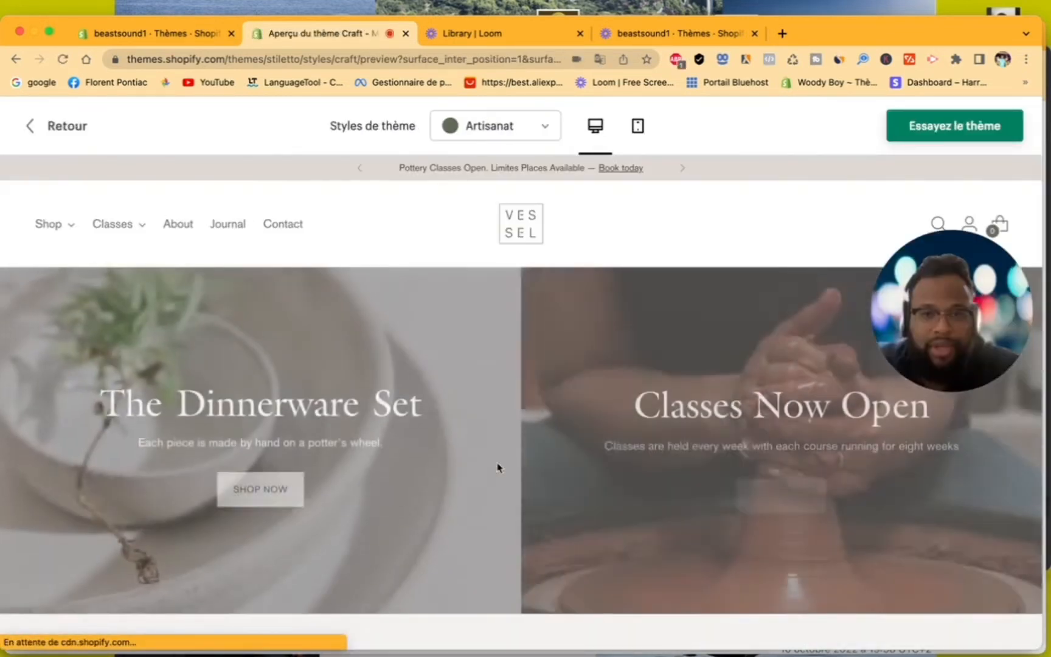
Look through the Artisanat style's demo home page, dismissing the Yearly Seconds Sale pop-up
{"action": "scroll", "coordinate": [556, 462], "scroll_direction": "down", "scroll_amount": 10}
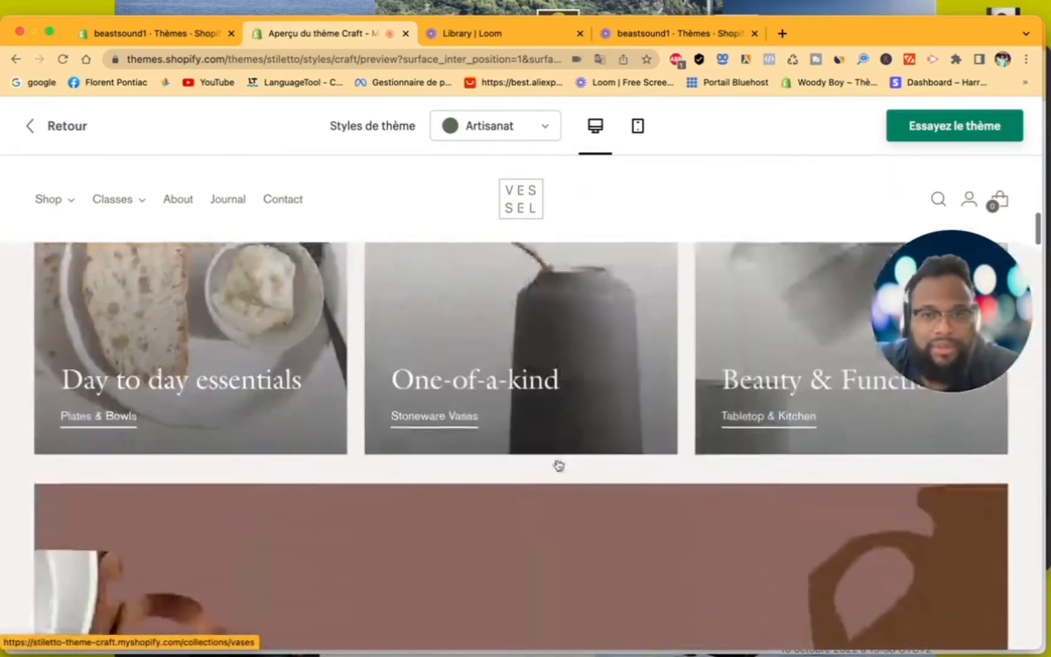
{"action": "scroll", "coordinate": [559, 466], "scroll_direction": "down", "scroll_amount": 2}
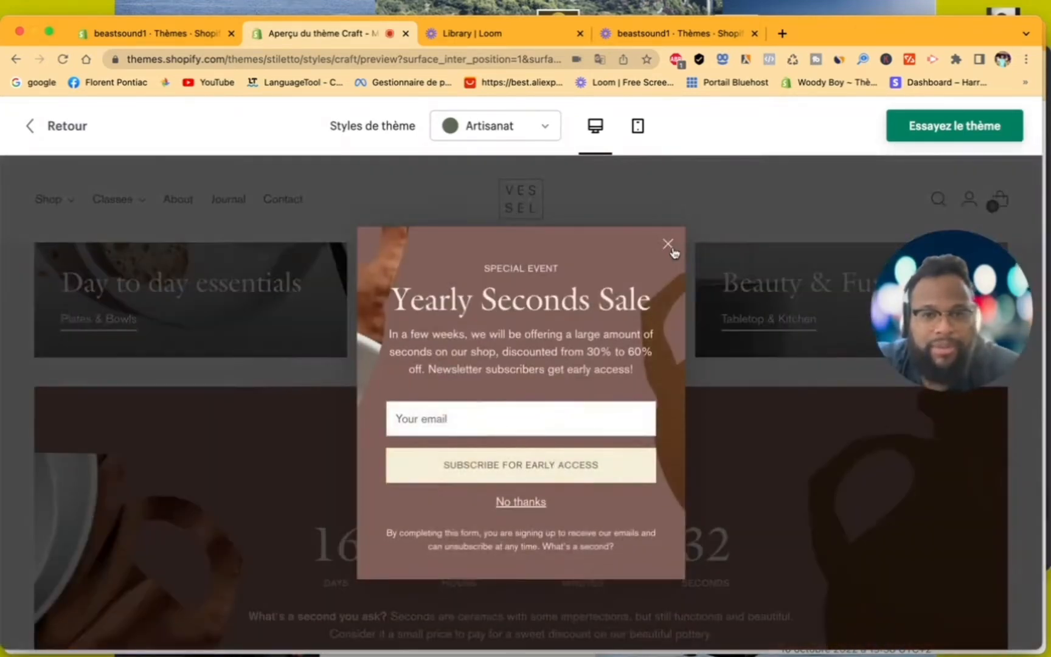
{"action": "left_click", "coordinate": [671, 249]}
{"action": "scroll", "coordinate": [644, 426], "scroll_direction": "down", "scroll_amount": 10}
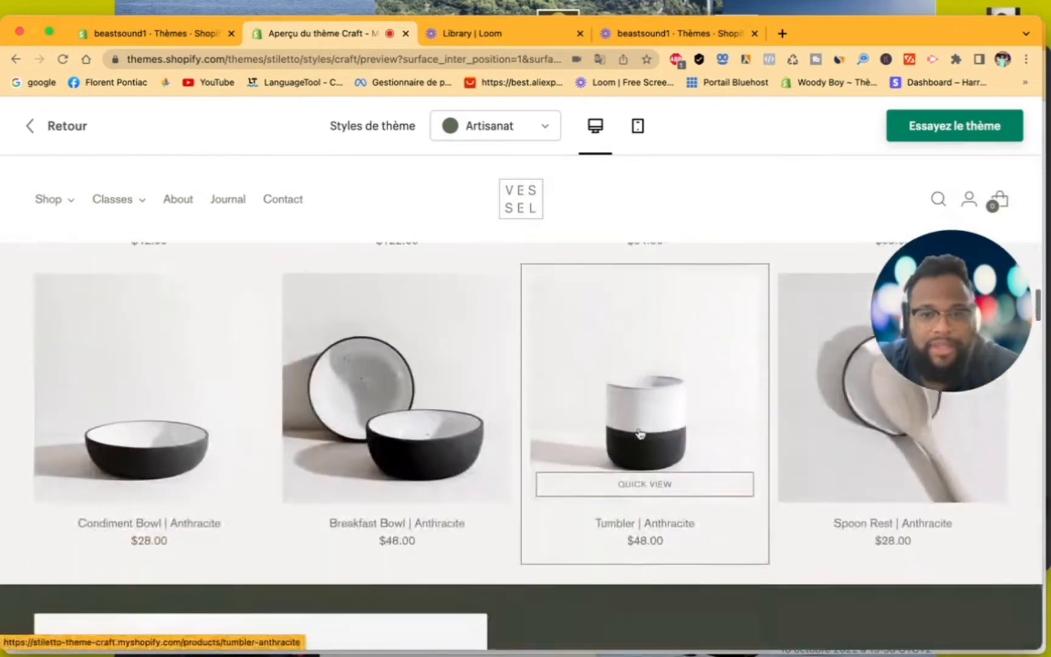
{"action": "scroll", "coordinate": [638, 431], "scroll_direction": "down", "scroll_amount": 5}
Switch the demo store to the Vogue style and dismiss its Join Us sign-up pop-up
{"action": "left_click", "coordinate": [539, 131]}
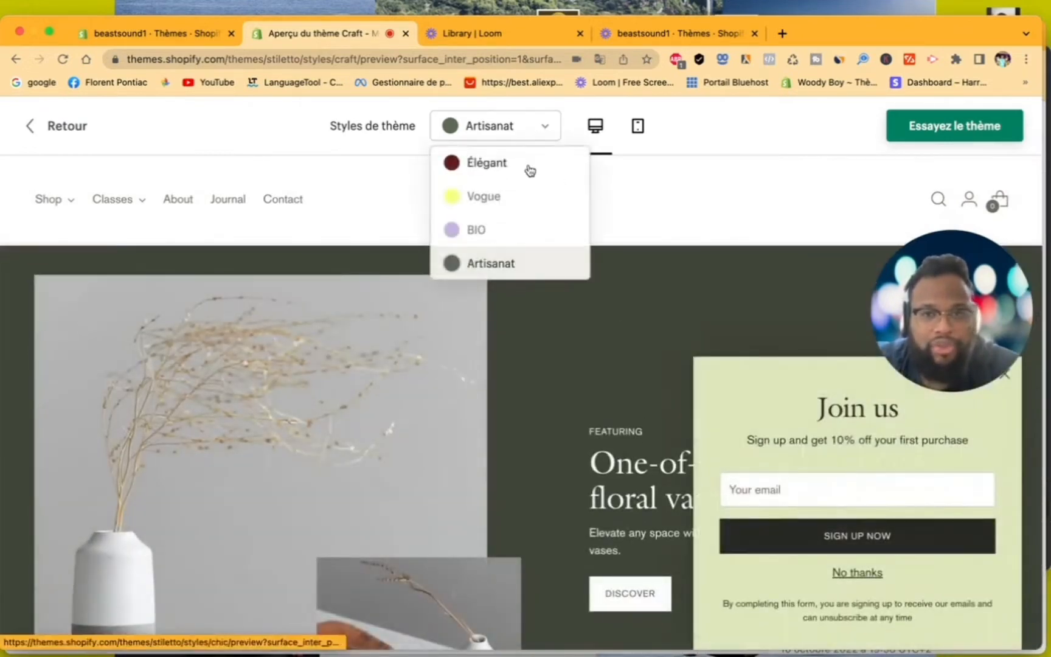
{"action": "left_click", "coordinate": [509, 201]}
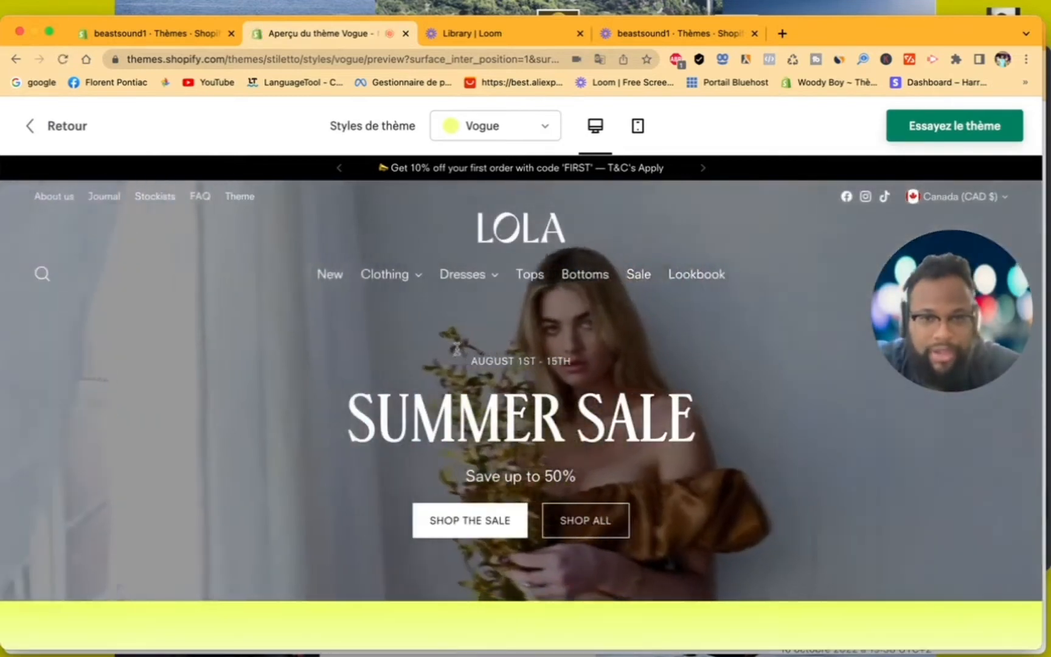
{"action": "mouse_move", "coordinate": [456, 275]}
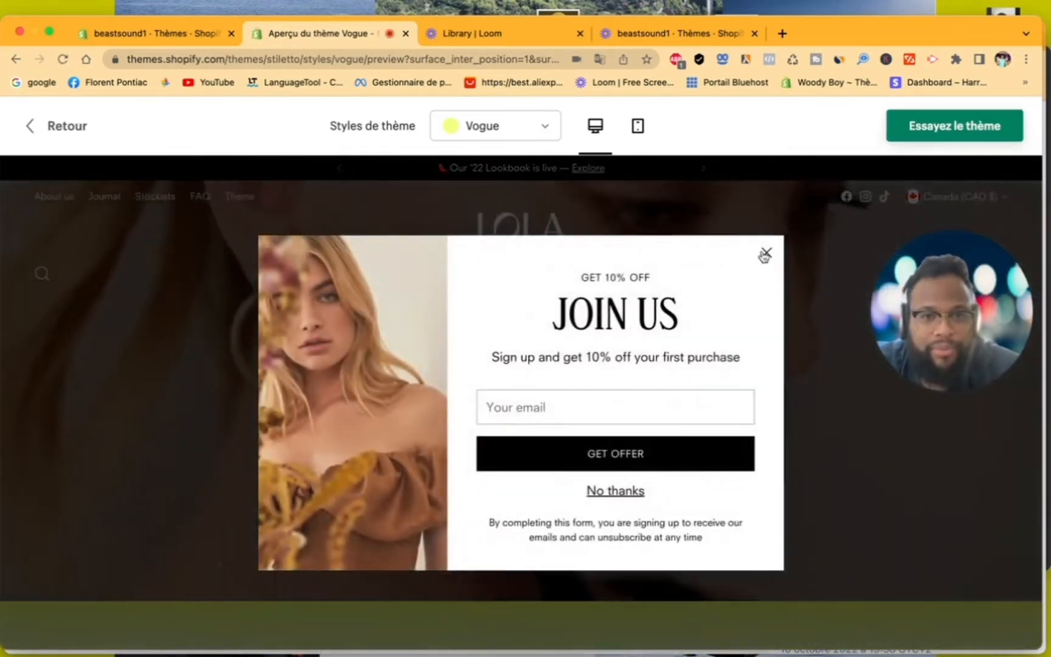
{"action": "left_click", "coordinate": [765, 254]}
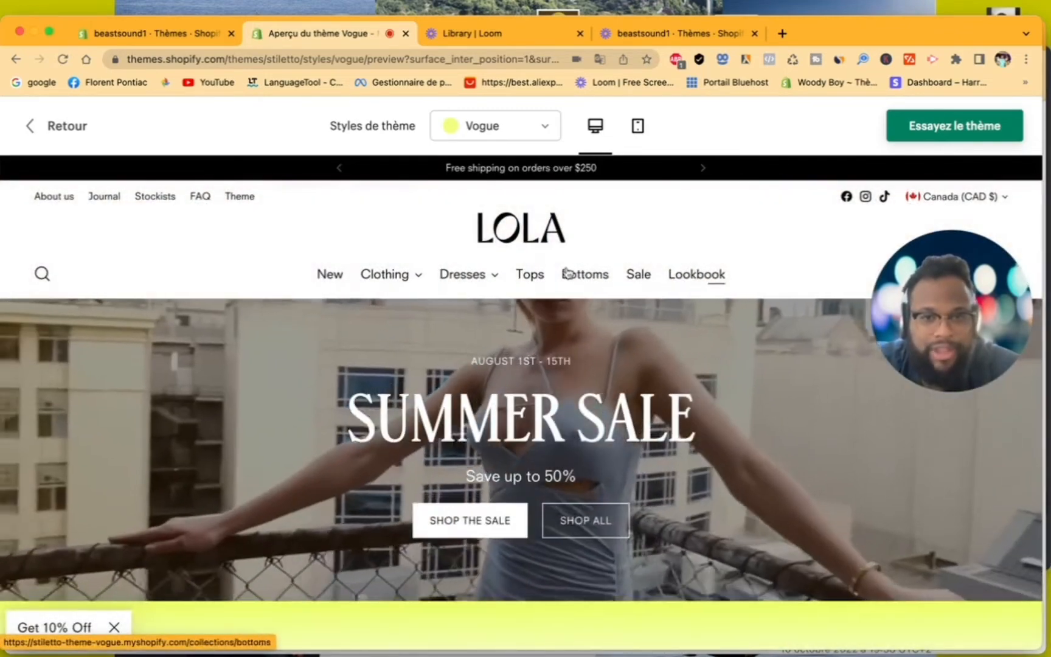
Examine the Vogue demo store's Dresses and Clothing submenus, its home page sections and its product listings
{"action": "mouse_move", "coordinate": [483, 281]}
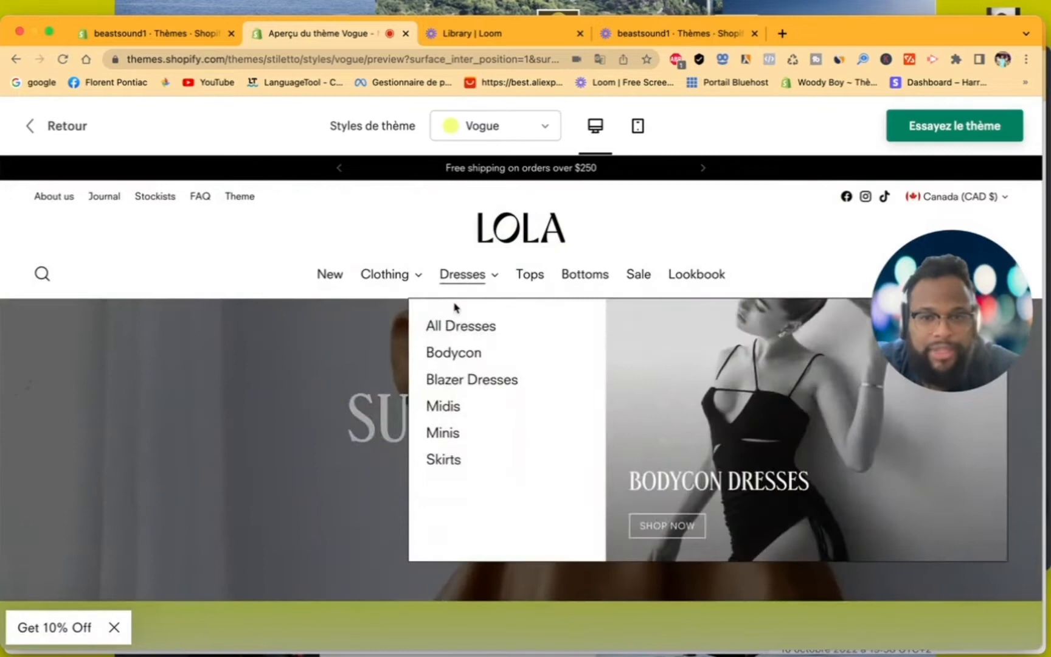
{"action": "mouse_move", "coordinate": [407, 288]}
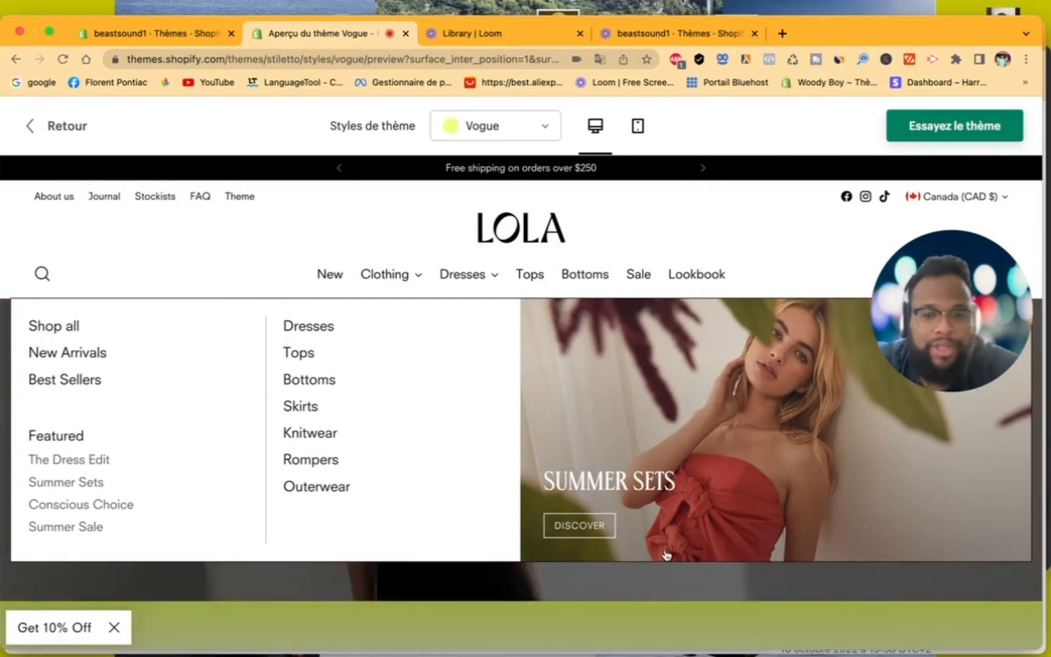
{"action": "scroll", "coordinate": [665, 597], "scroll_direction": "down", "scroll_amount": 10}
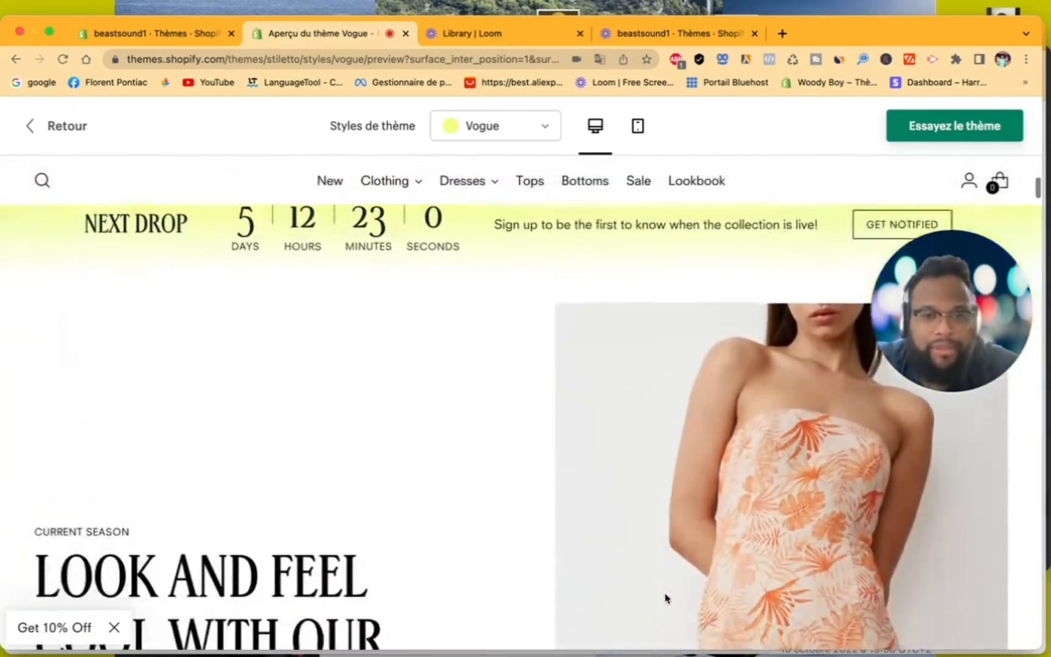
{"action": "scroll", "coordinate": [665, 598], "scroll_direction": "down", "scroll_amount": 15}
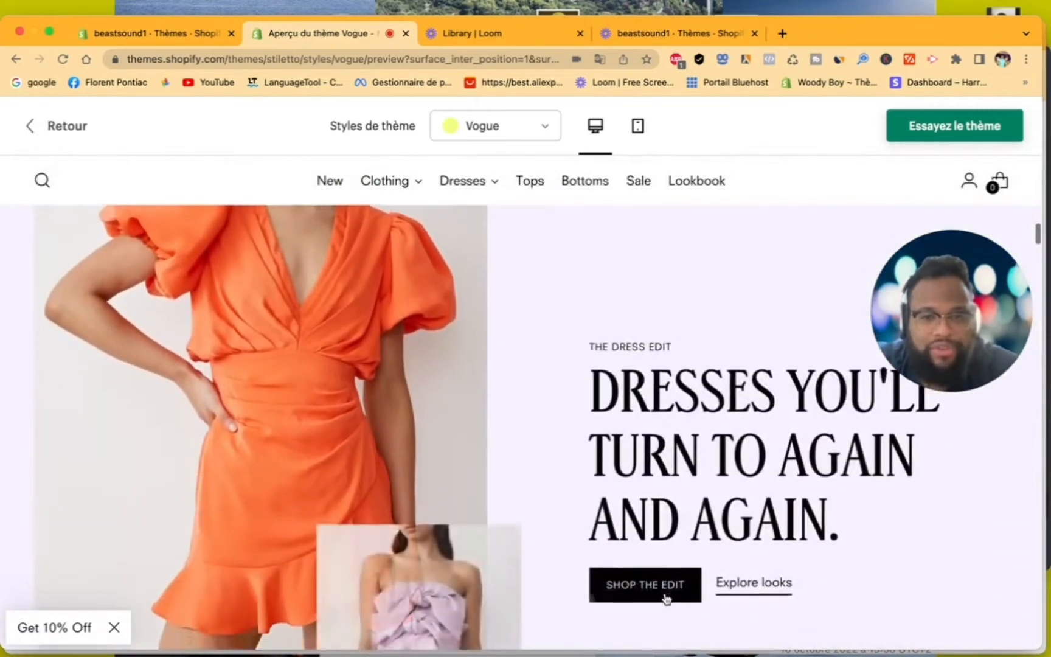
{"action": "scroll", "coordinate": [665, 598], "scroll_direction": "down", "scroll_amount": 15}
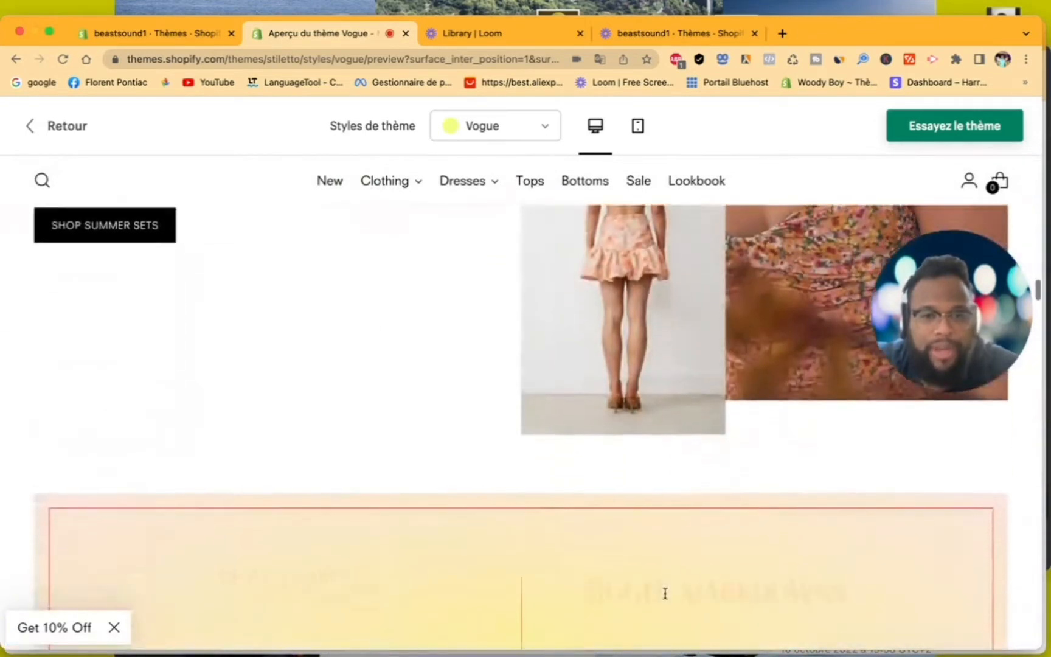
{"action": "scroll", "coordinate": [665, 597], "scroll_direction": "down", "scroll_amount": 5}
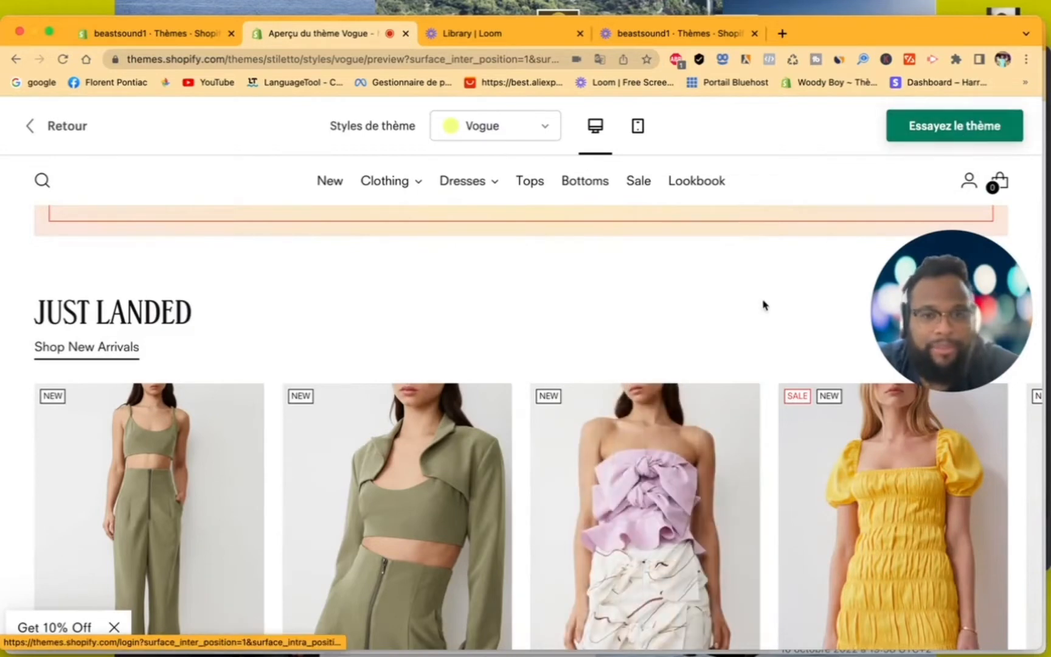
{"action": "scroll", "coordinate": [675, 365], "scroll_direction": "down", "scroll_amount": 5}
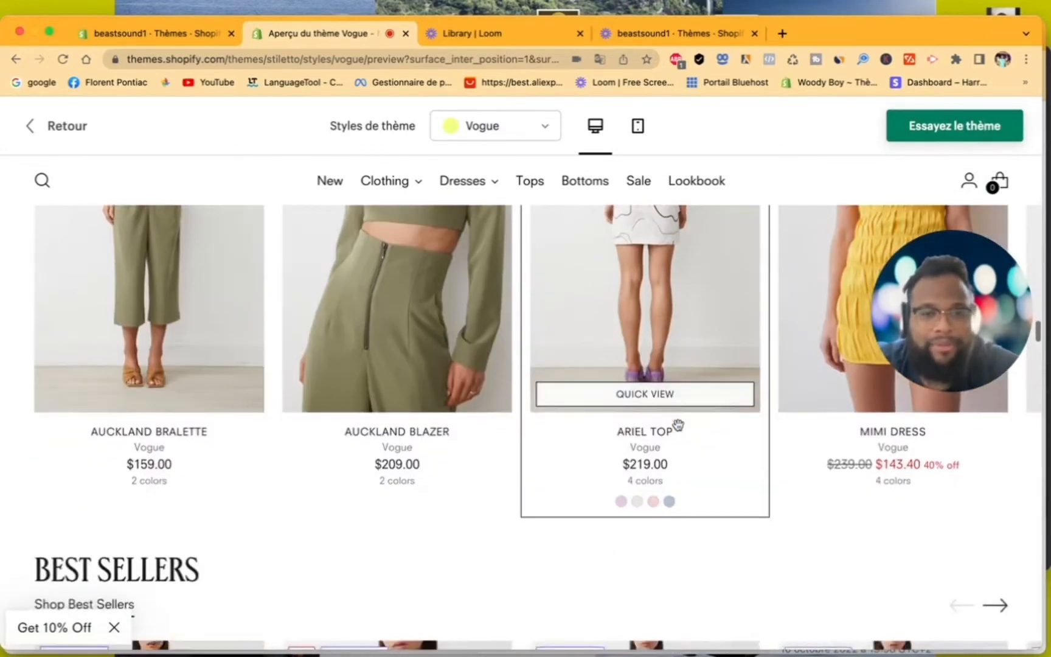
{"action": "scroll", "coordinate": [672, 364], "scroll_direction": "up", "scroll_amount": 3}
{"action": "scroll", "coordinate": [602, 392], "scroll_direction": "up", "scroll_amount": 6}
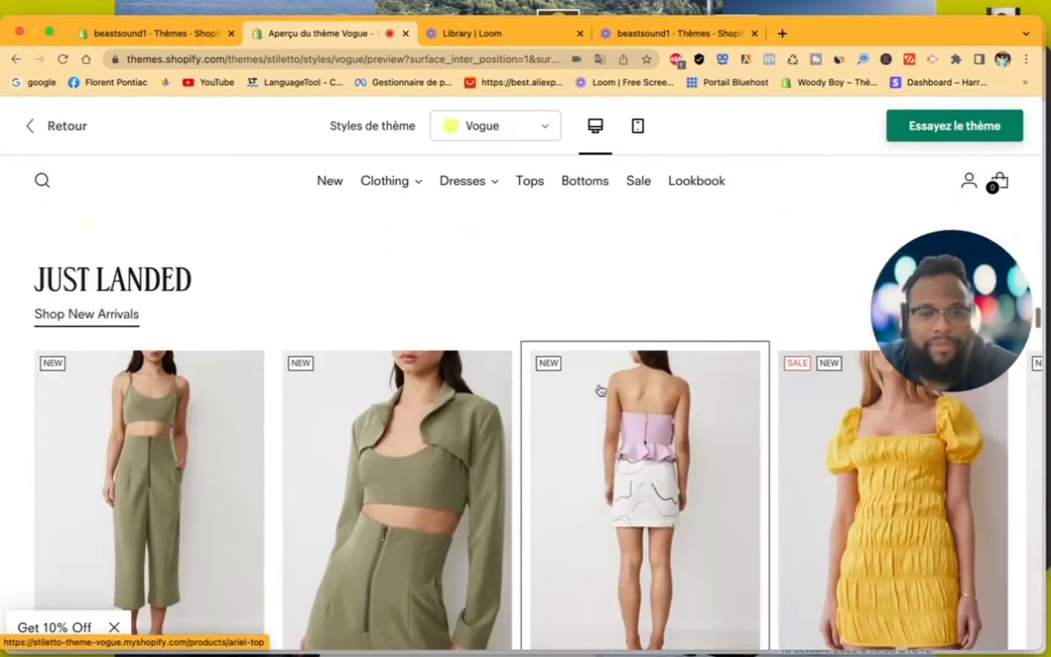
{"action": "scroll", "coordinate": [599, 389], "scroll_direction": "down", "scroll_amount": 10}
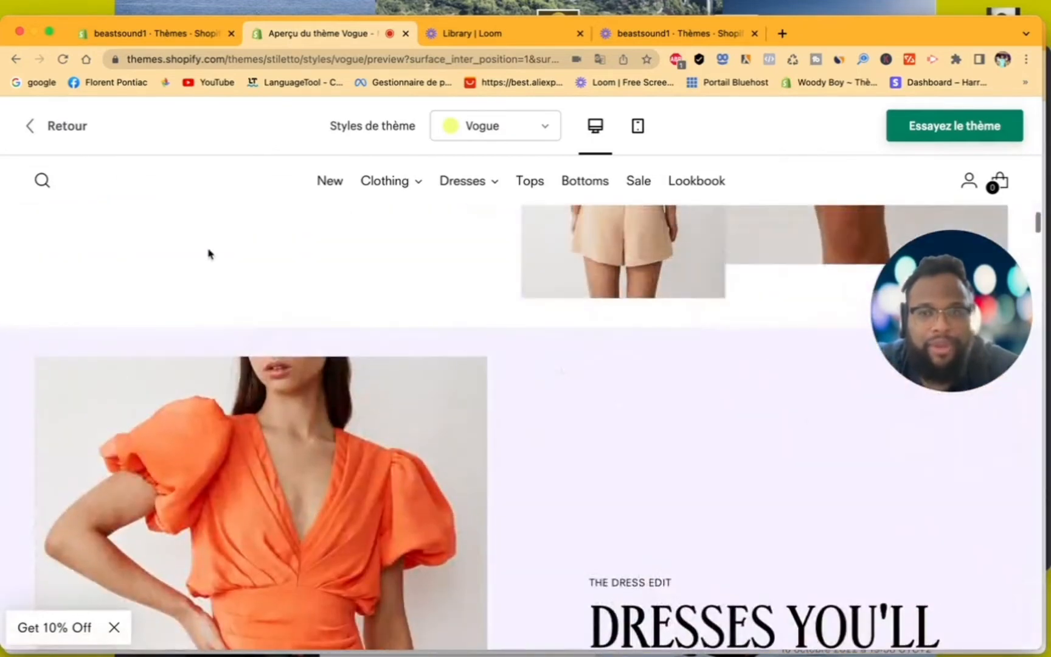
Leave the Vogue demo store and go back to the list of all themes
{"action": "left_click", "coordinate": [63, 133]}
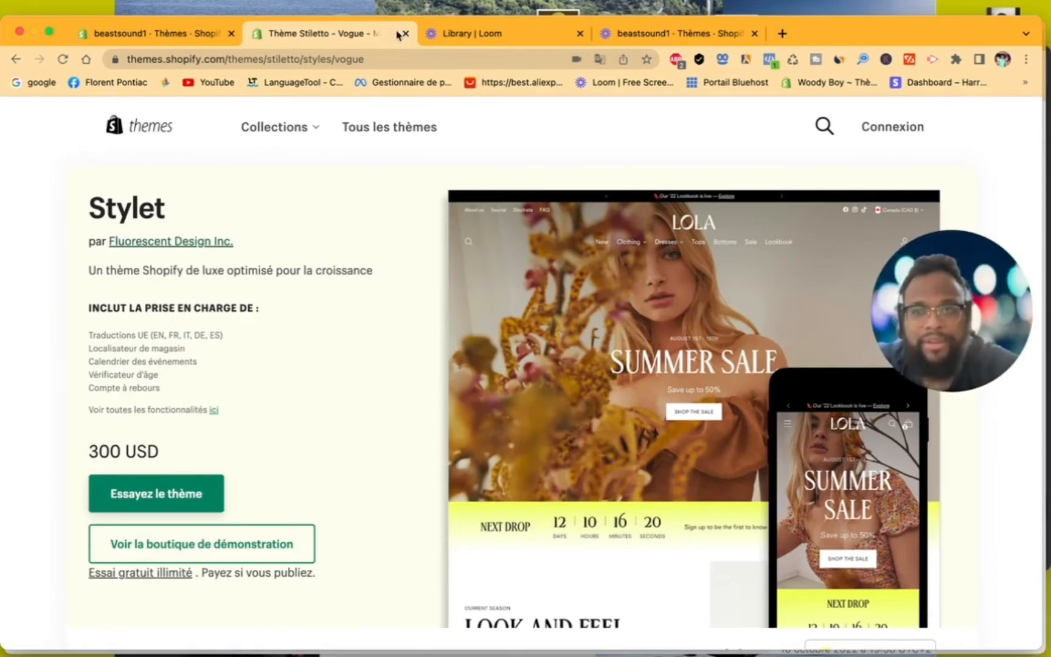
{"action": "left_click", "coordinate": [16, 59]}
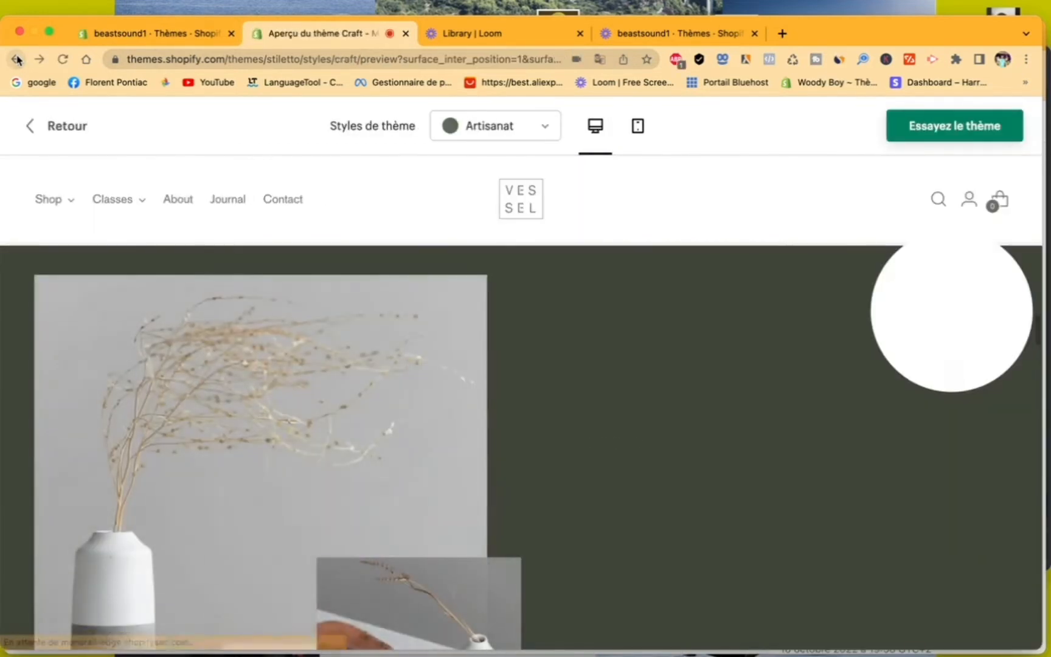
{"action": "left_click", "coordinate": [16, 59]}
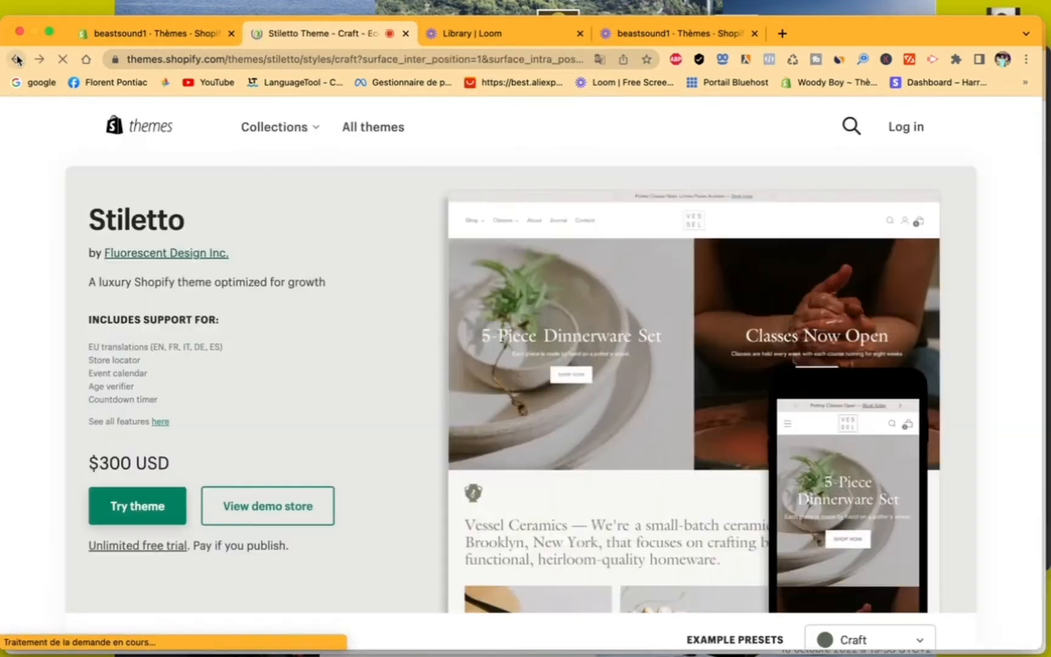
{"action": "left_click", "coordinate": [17, 59]}
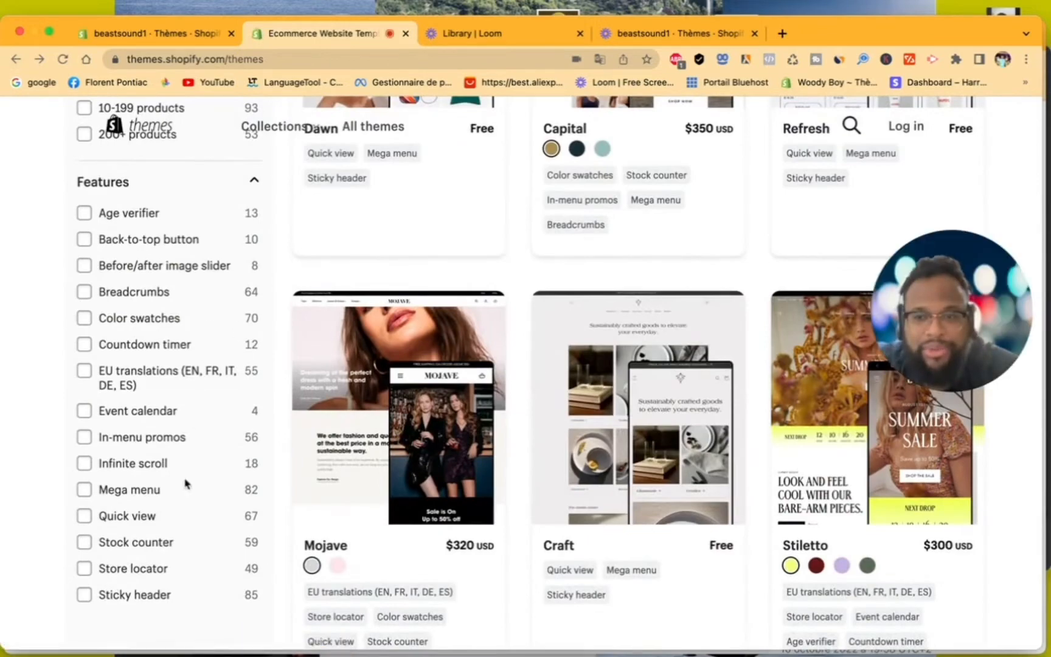
Look over more free and paid themes, and filter the list by a catalog size of 10-199 products
{"action": "scroll", "coordinate": [483, 449], "scroll_direction": "down", "scroll_amount": 8}
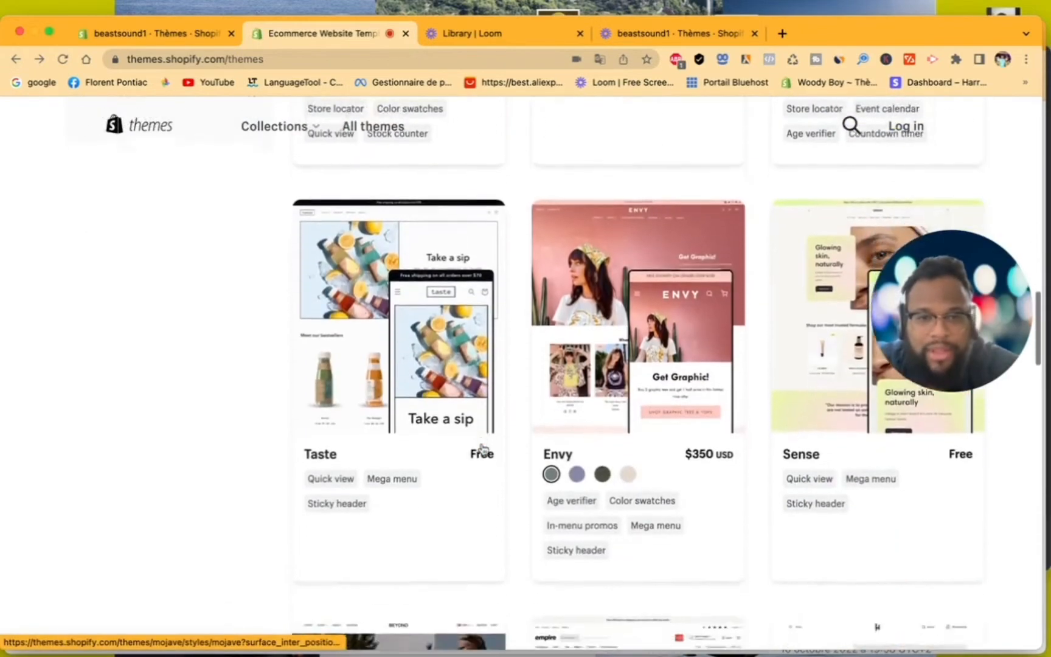
{"action": "scroll", "coordinate": [483, 449], "scroll_direction": "up", "scroll_amount": 7}
{"action": "scroll", "coordinate": [483, 449], "scroll_direction": "up", "scroll_amount": 5}
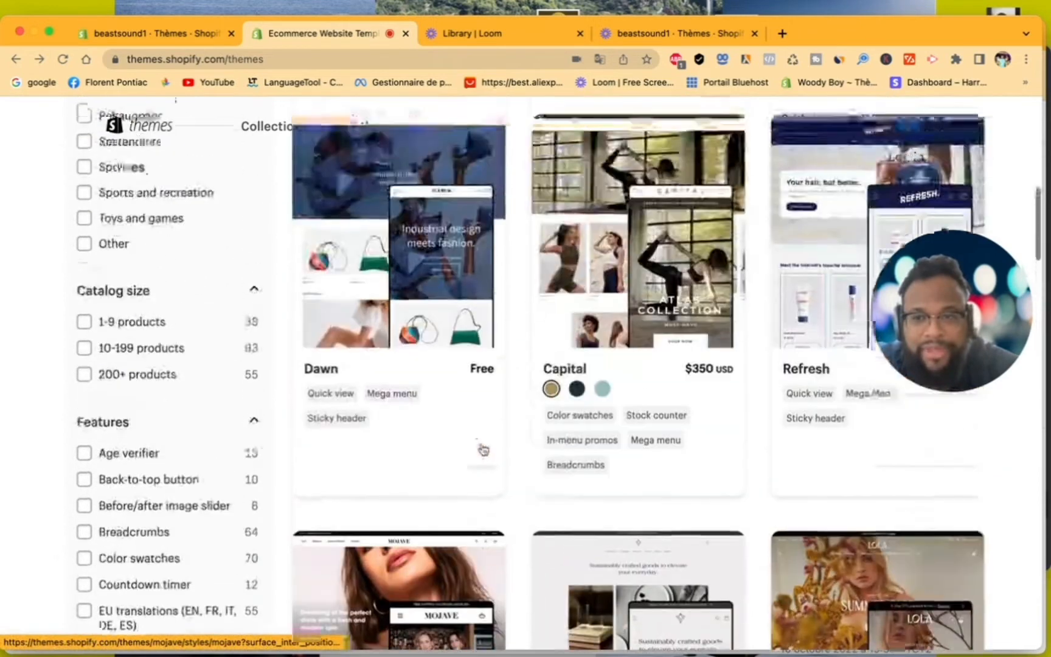
{"action": "scroll", "coordinate": [148, 457], "scroll_direction": "up", "scroll_amount": 1}
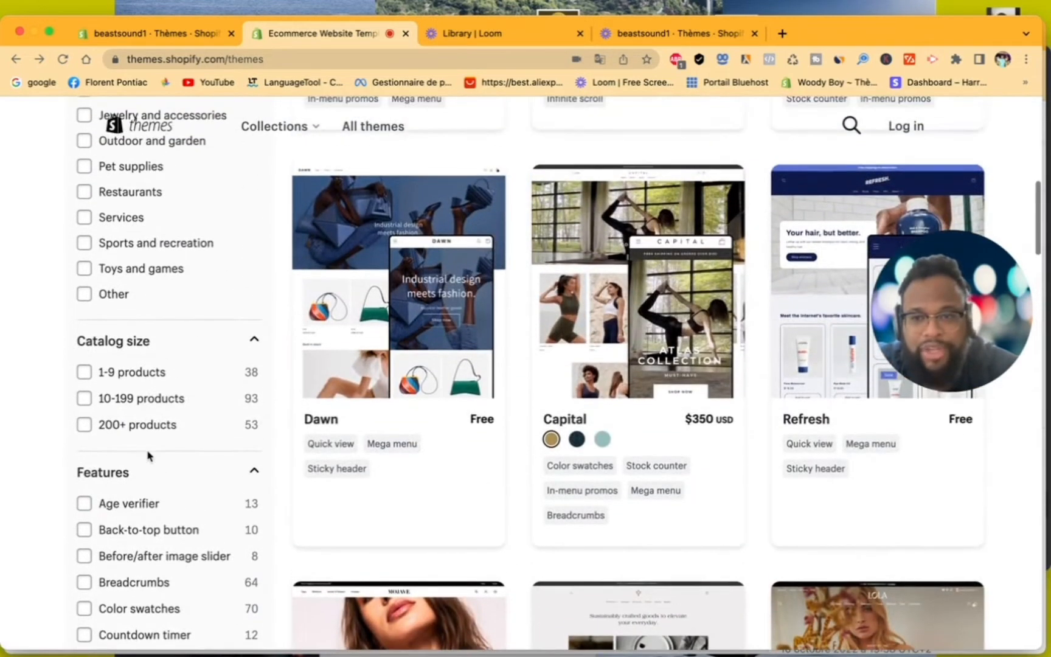
{"action": "left_click", "coordinate": [85, 399]}
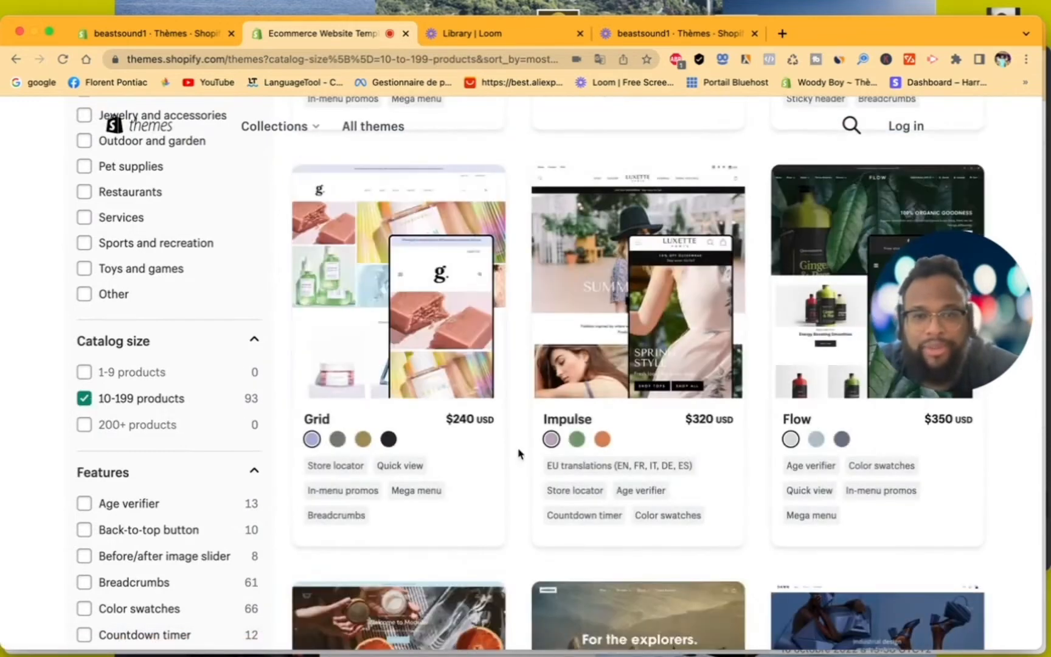
Narrow the 10-199 product theme list further to themes that have the Countdown timer feature
{"action": "scroll", "coordinate": [637, 424], "scroll_direction": "down", "scroll_amount": 8}
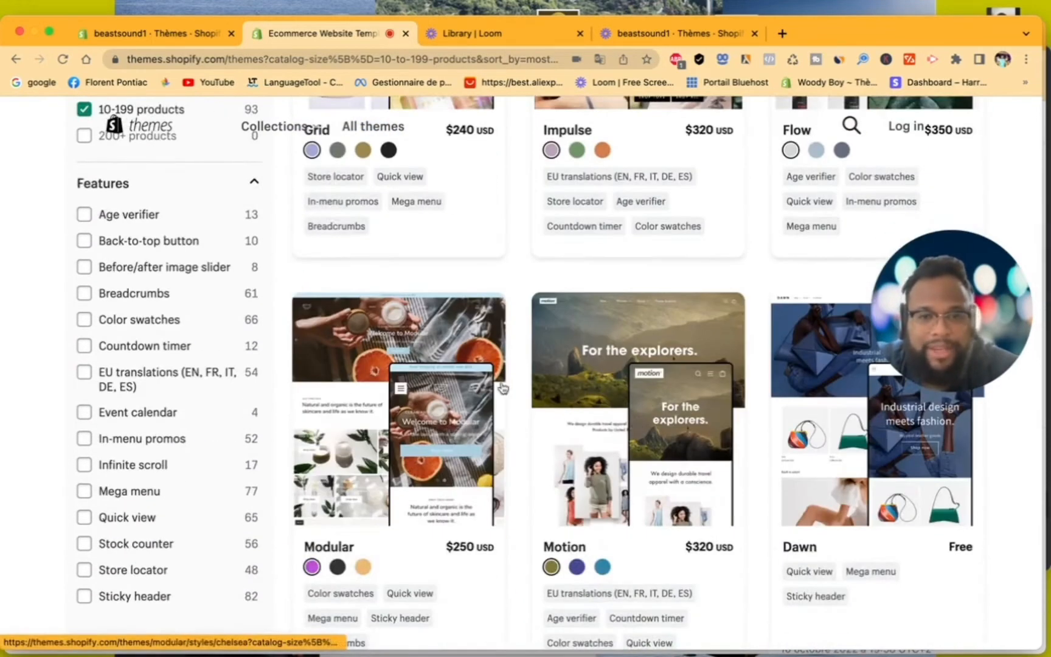
{"action": "scroll", "coordinate": [666, 357], "scroll_direction": "down", "scroll_amount": 5}
{"action": "scroll", "coordinate": [163, 280], "scroll_direction": "up", "scroll_amount": 8}
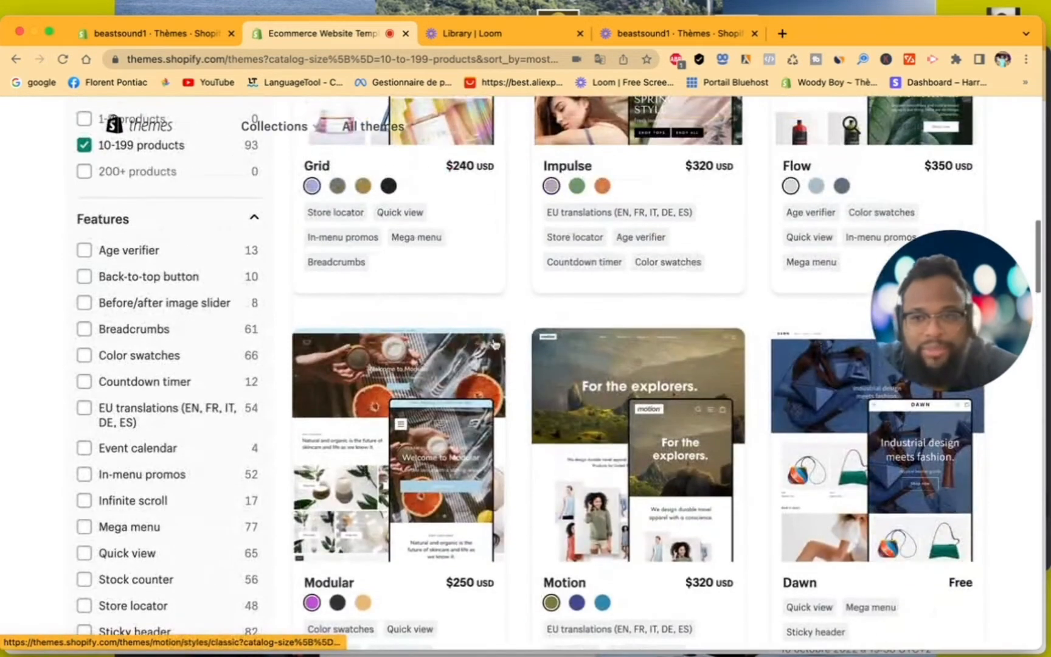
{"action": "left_click", "coordinate": [85, 382]}
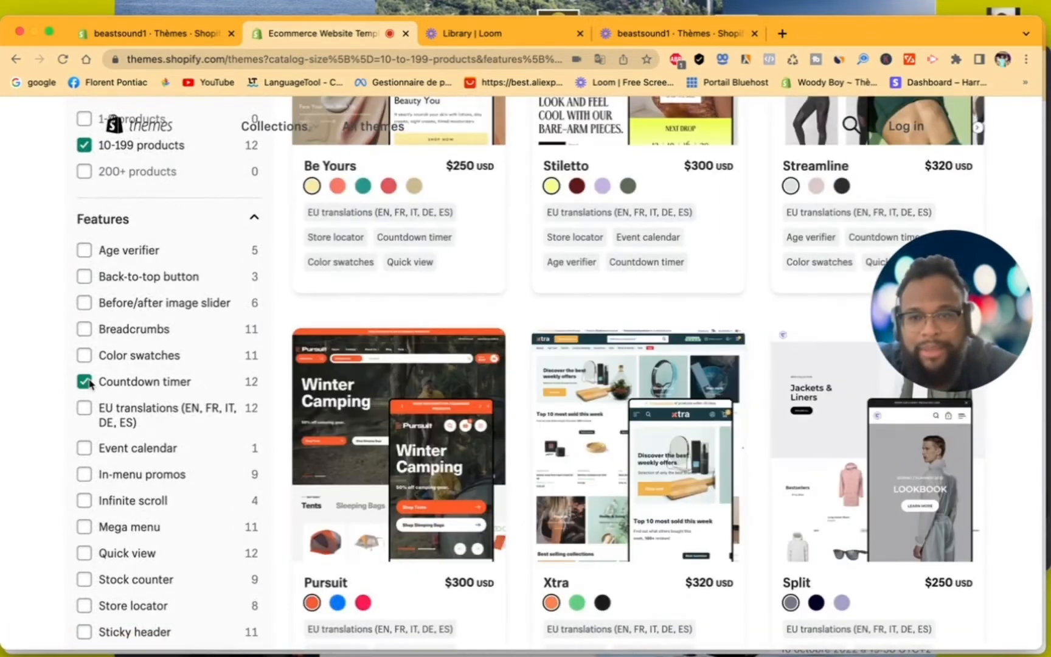
Look over the themes that match the 10-199 products and Countdown timer filters, with their prices and features
{"action": "scroll", "coordinate": [706, 397], "scroll_direction": "up", "scroll_amount": 10}
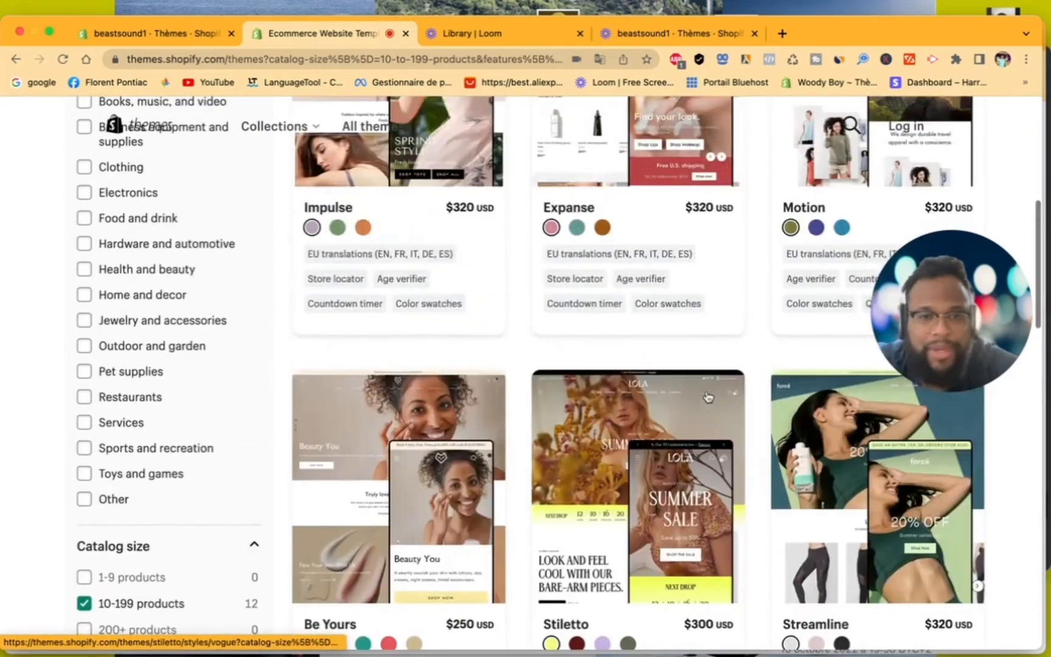
{"action": "scroll", "coordinate": [707, 396], "scroll_direction": "up", "scroll_amount": 5}
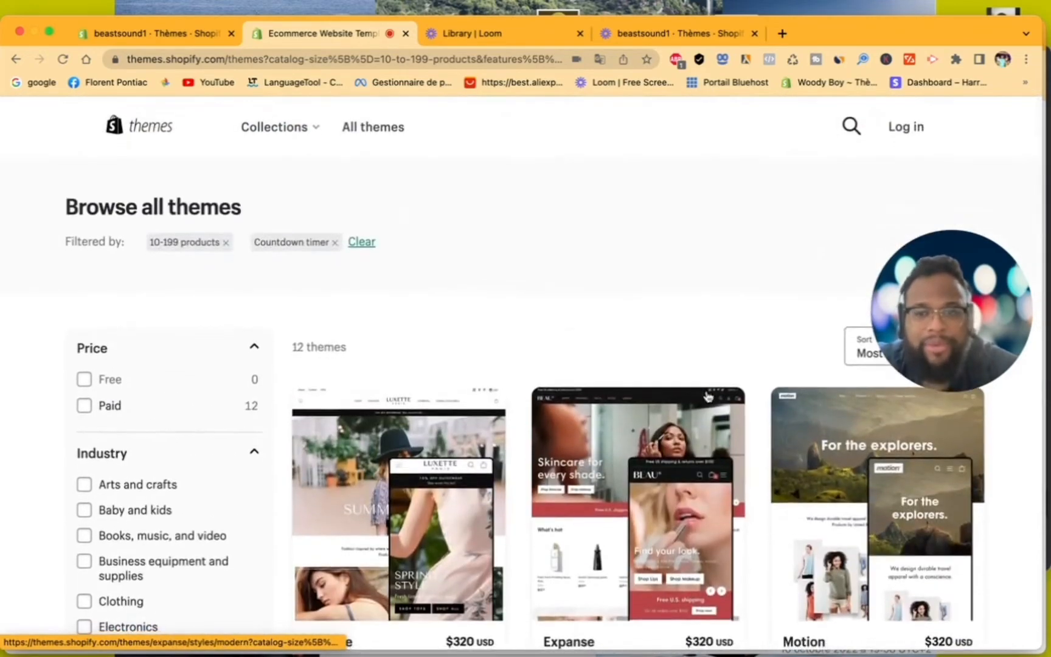
{"action": "scroll", "coordinate": [707, 364], "scroll_direction": "down", "scroll_amount": 8}
{"action": "scroll", "coordinate": [707, 364], "scroll_direction": "down", "scroll_amount": 10}
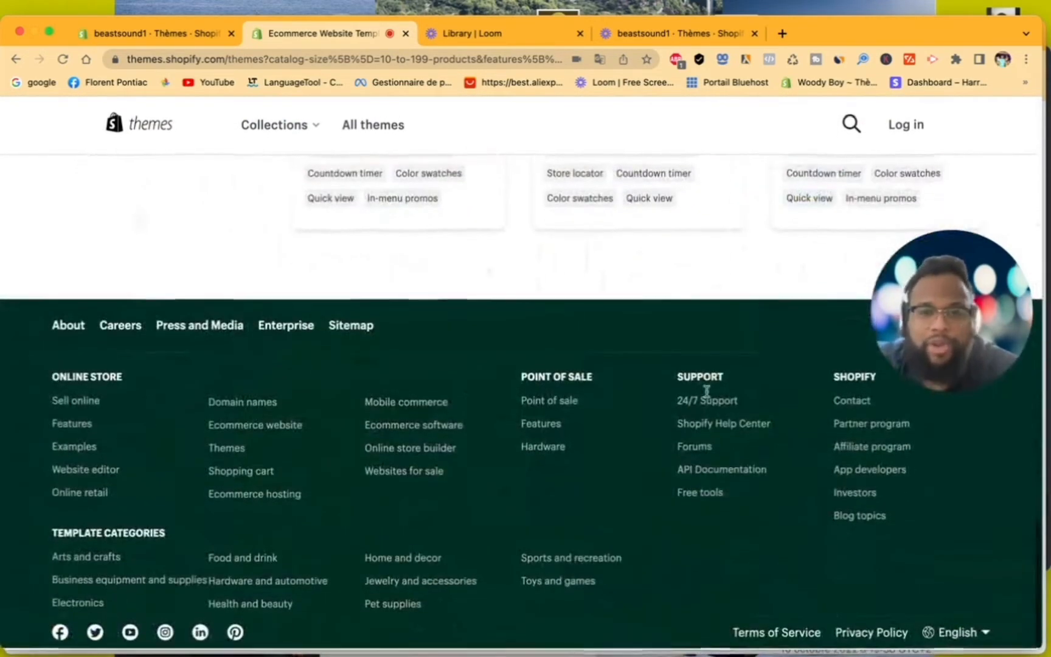
{"action": "scroll", "coordinate": [707, 396], "scroll_direction": "up", "scroll_amount": 8}
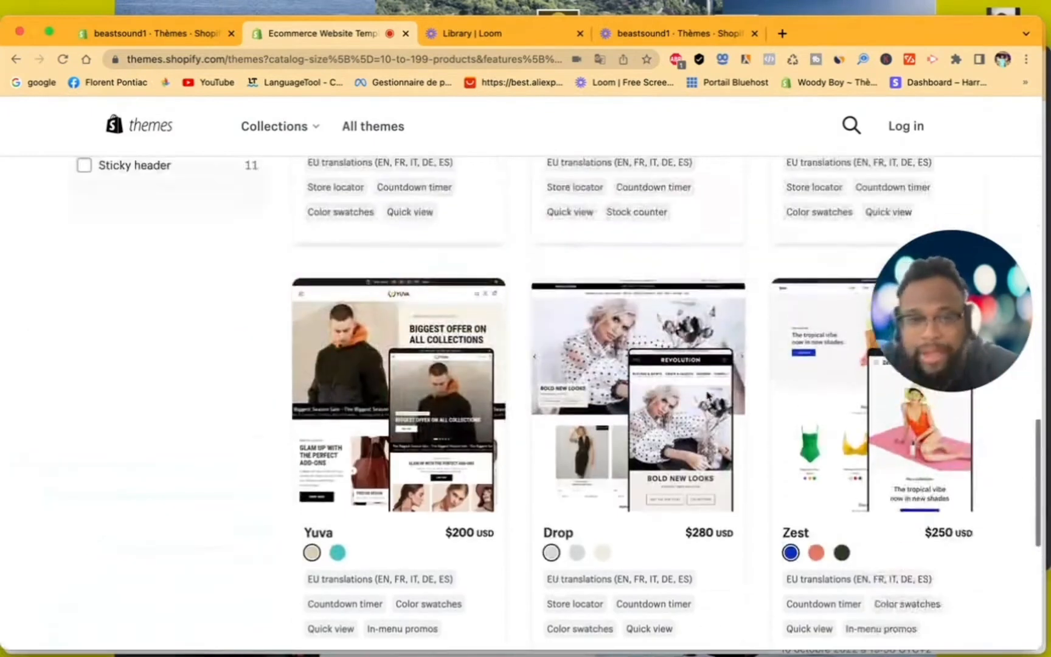
{"action": "scroll", "coordinate": [708, 397], "scroll_direction": "up", "scroll_amount": 2}
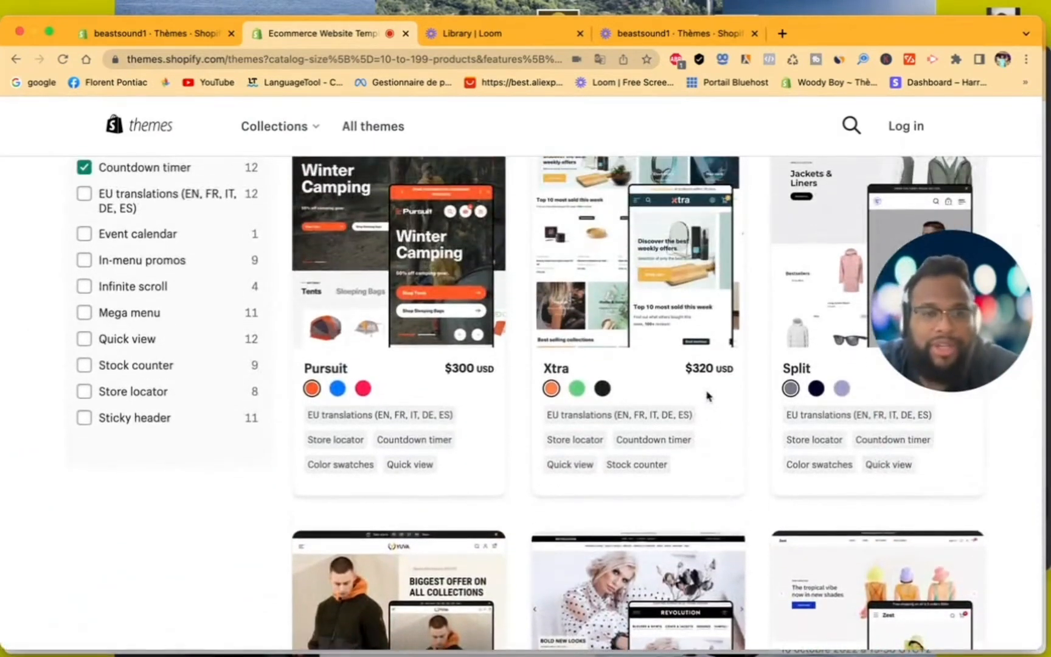
{"action": "scroll", "coordinate": [708, 396], "scroll_direction": "up", "scroll_amount": 4}
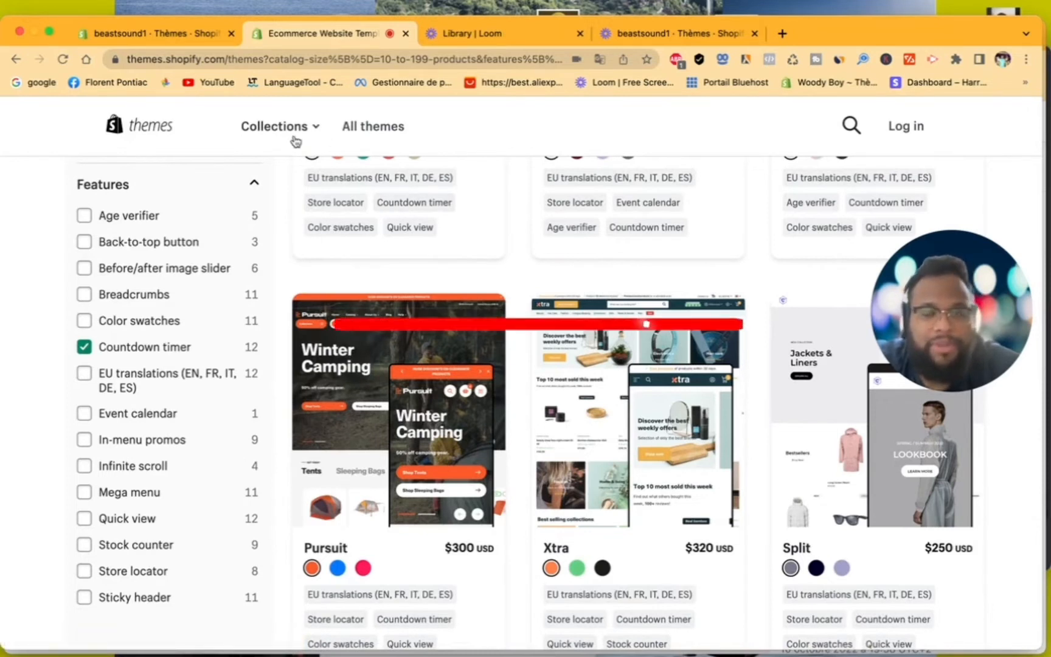
Return to the store admin's themes page and open the Refresh theme from the theme library for customization
{"action": "left_click", "coordinate": [176, 34]}
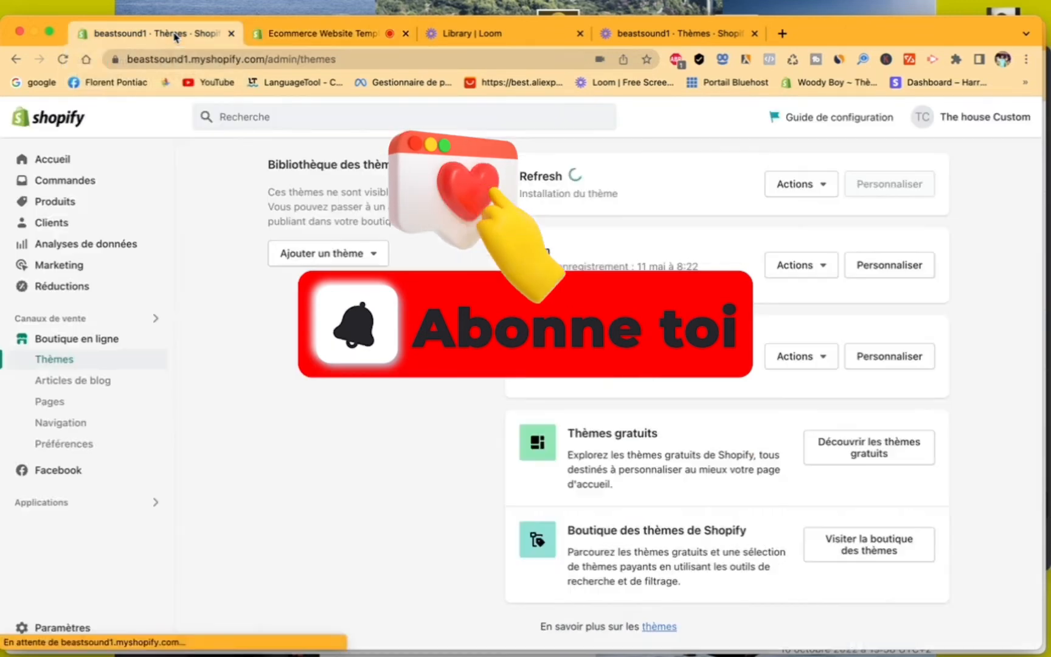
{"action": "scroll", "coordinate": [673, 363], "scroll_direction": "up", "scroll_amount": 5}
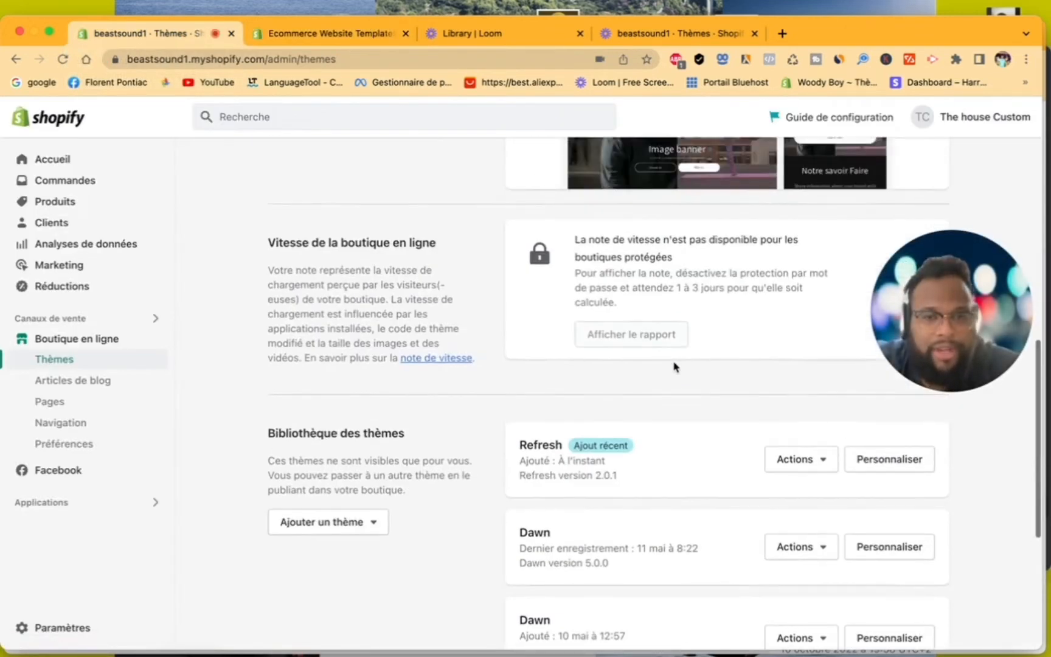
{"action": "left_click", "coordinate": [887, 459]}
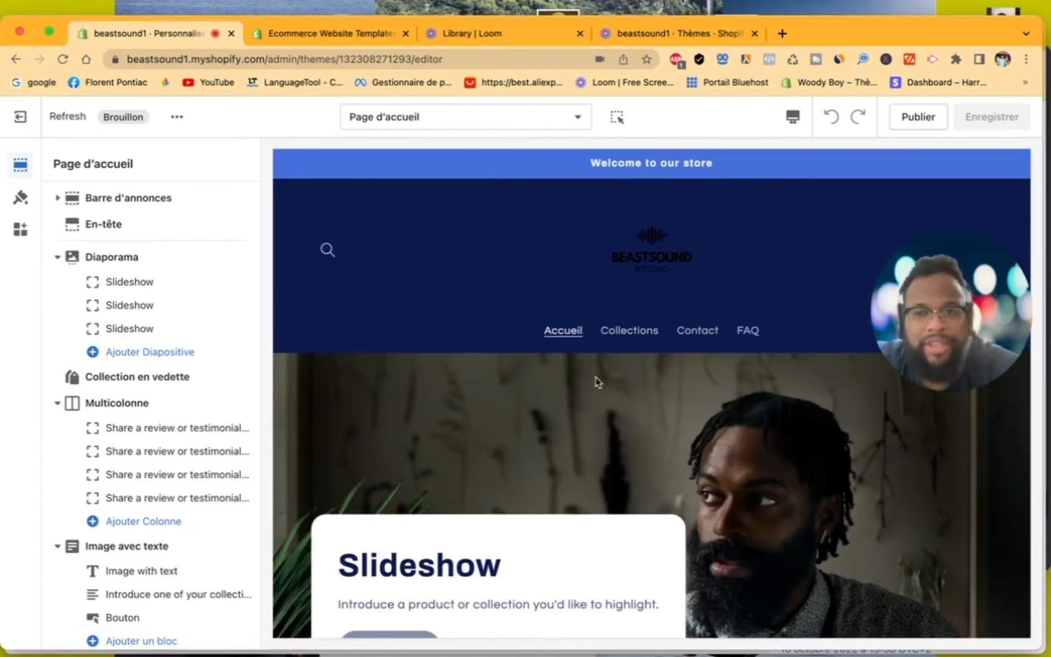
Examine the Refresh home page preview, from the slideshow and featured collection to the image-with-text, multicolumn and blog post sections
{"action": "scroll", "coordinate": [596, 382], "scroll_direction": "down", "scroll_amount": 10}
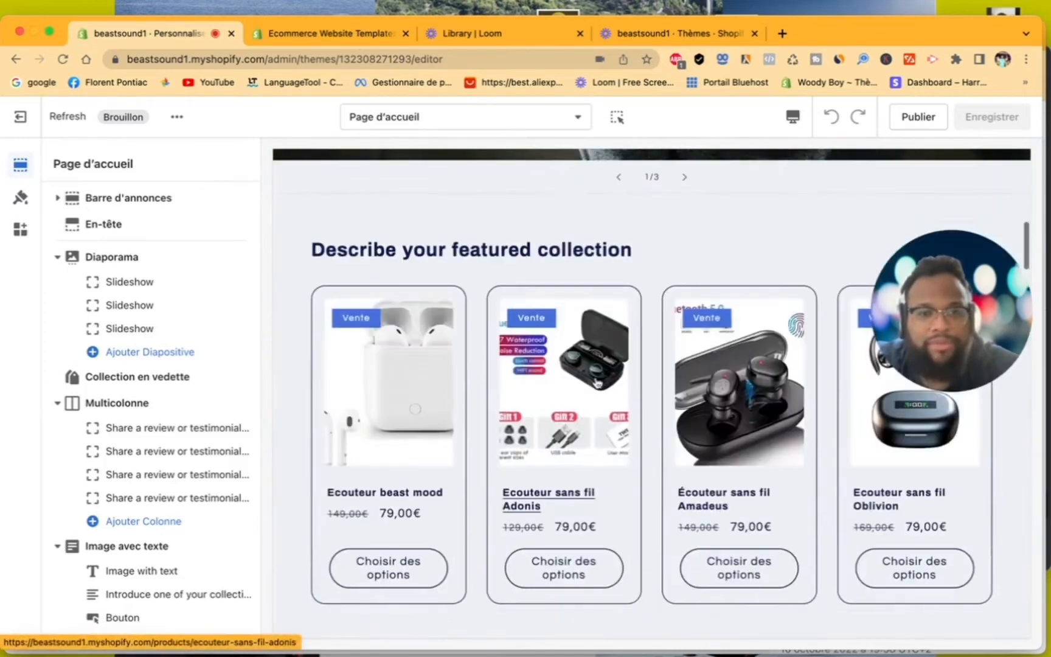
{"action": "scroll", "coordinate": [596, 382], "scroll_direction": "down", "scroll_amount": 10}
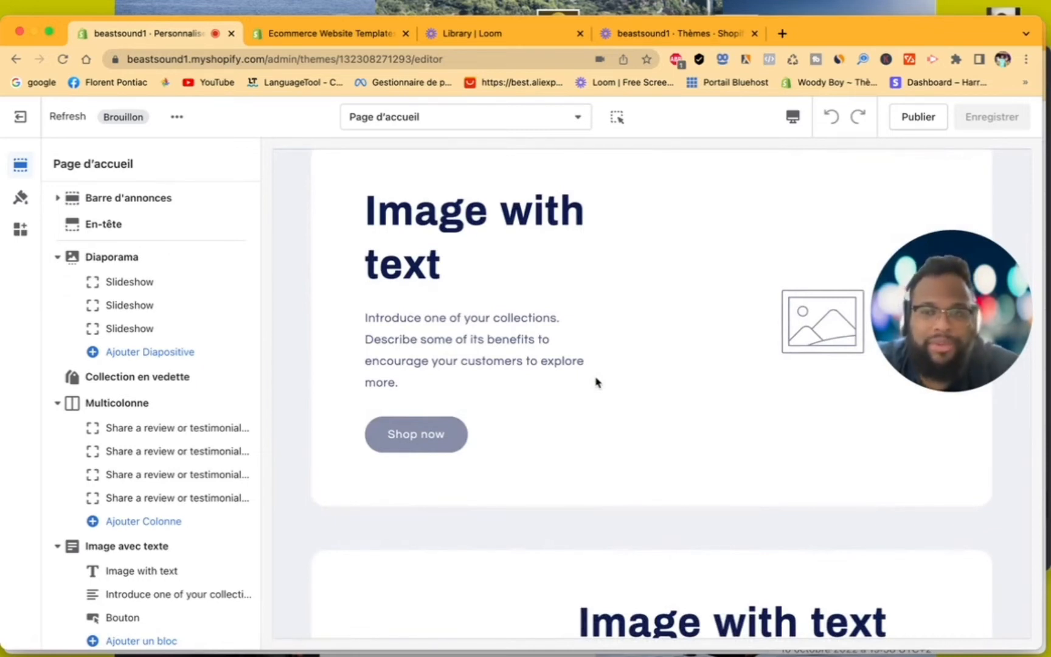
{"action": "scroll", "coordinate": [581, 390], "scroll_direction": "down", "scroll_amount": 15}
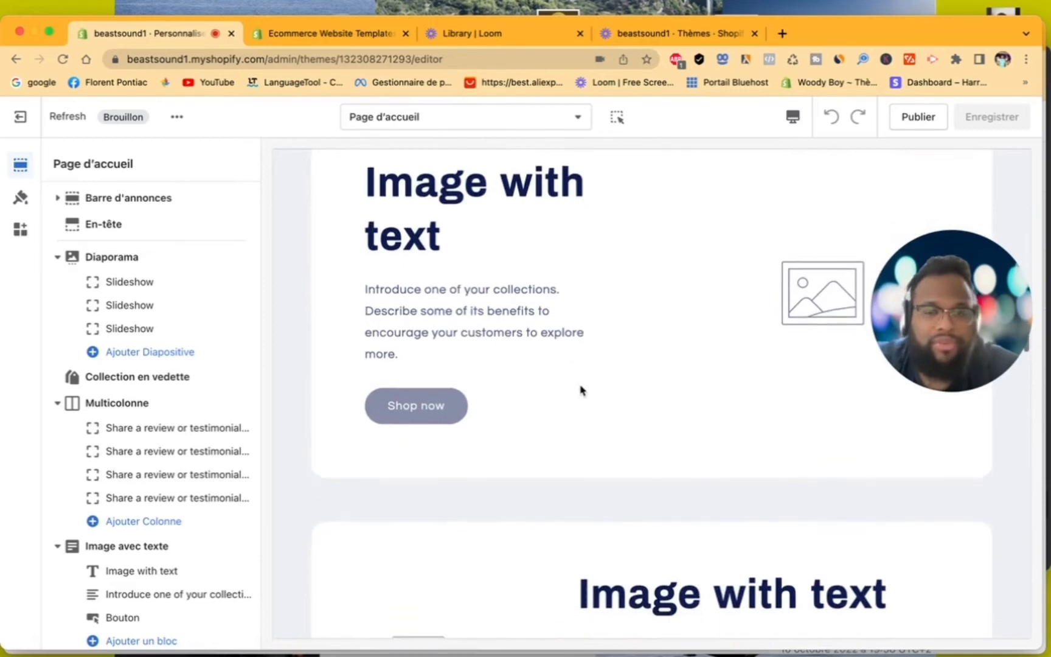
{"action": "scroll", "coordinate": [581, 390], "scroll_direction": "up", "scroll_amount": 15}
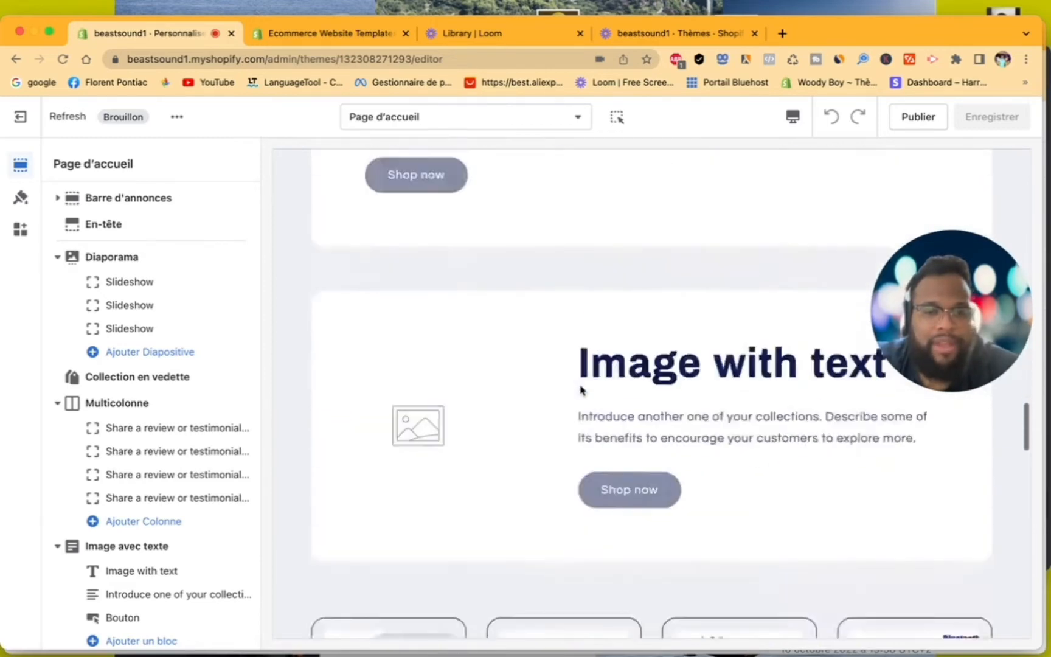
{"action": "scroll", "coordinate": [659, 398], "scroll_direction": "up", "scroll_amount": 3}
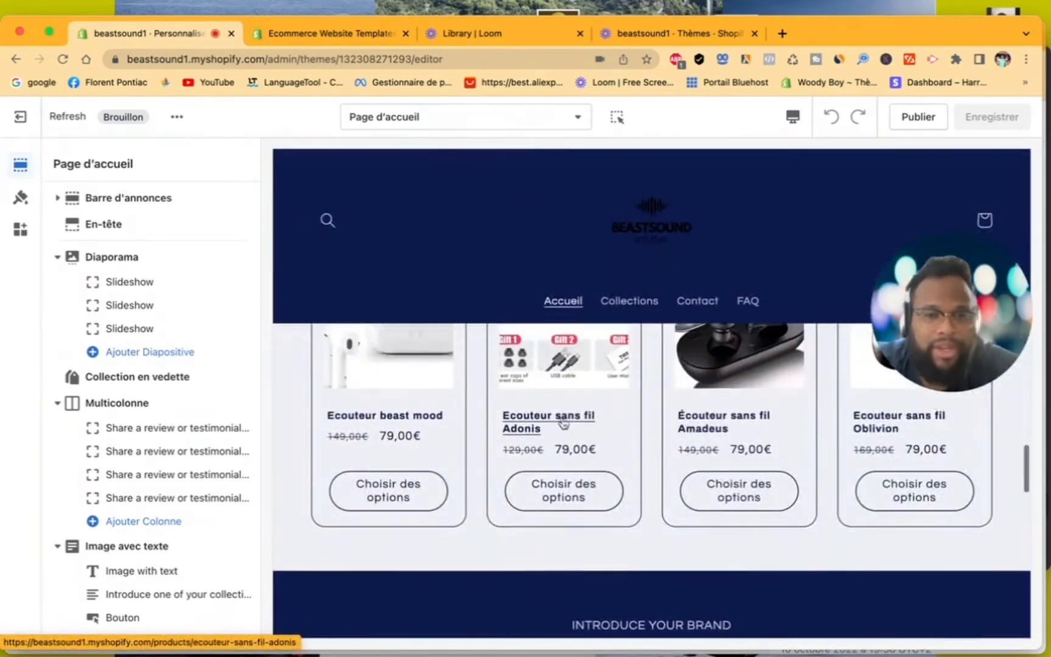
{"action": "scroll", "coordinate": [777, 420], "scroll_direction": "down", "scroll_amount": 5}
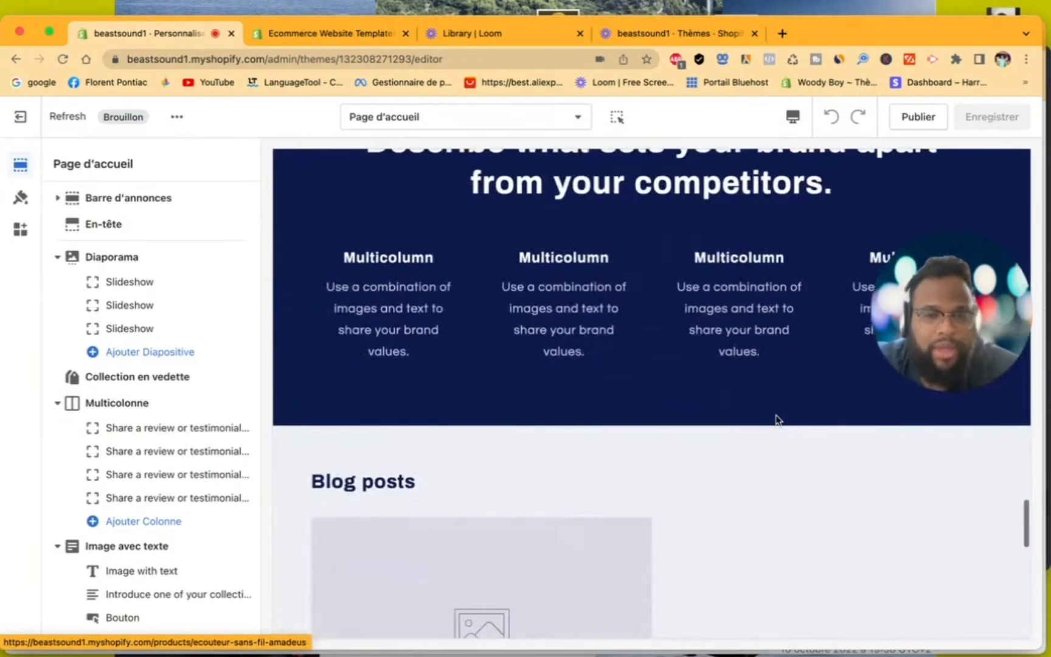
{"action": "scroll", "coordinate": [776, 418], "scroll_direction": "up", "scroll_amount": 2}
{"action": "scroll", "coordinate": [776, 419], "scroll_direction": "down", "scroll_amount": 3}
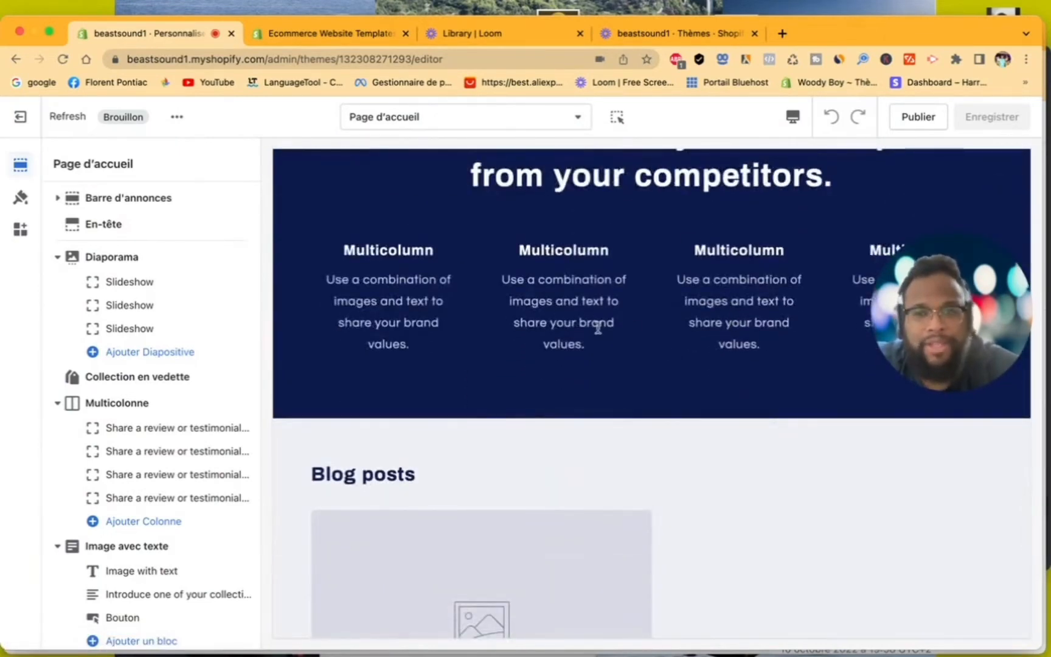
{"action": "scroll", "coordinate": [608, 316], "scroll_direction": "up", "scroll_amount": 15}
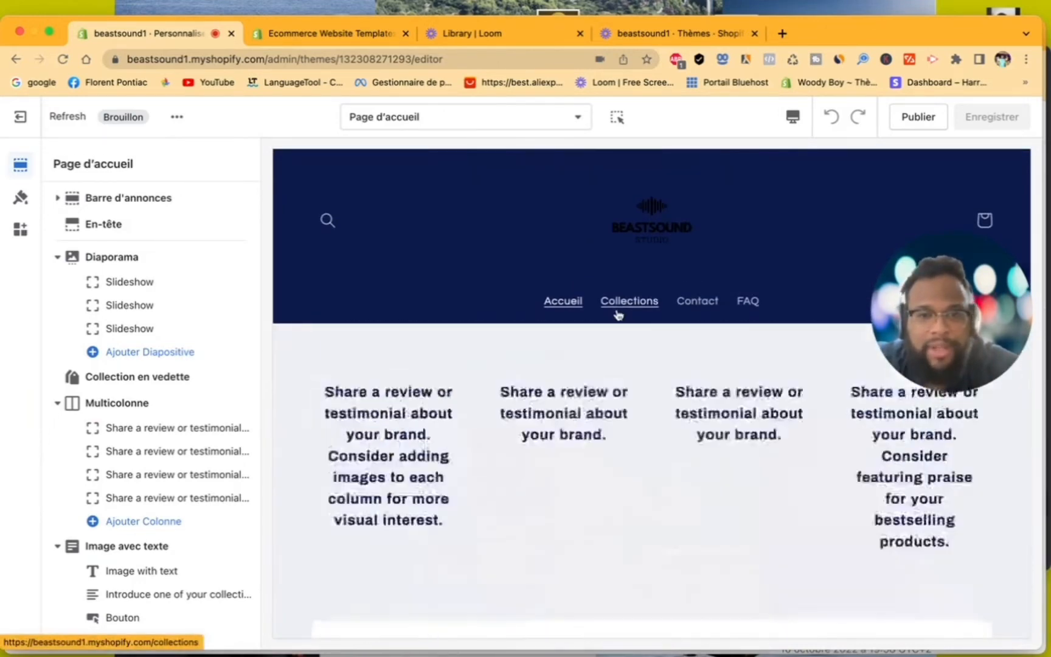
{"action": "scroll", "coordinate": [618, 315], "scroll_direction": "up", "scroll_amount": 2}
Set the first image-with-text section's image to the black-and-white basketball court photo with palm trees from the library
{"action": "scroll", "coordinate": [129, 413], "scroll_direction": "down", "scroll_amount": 3}
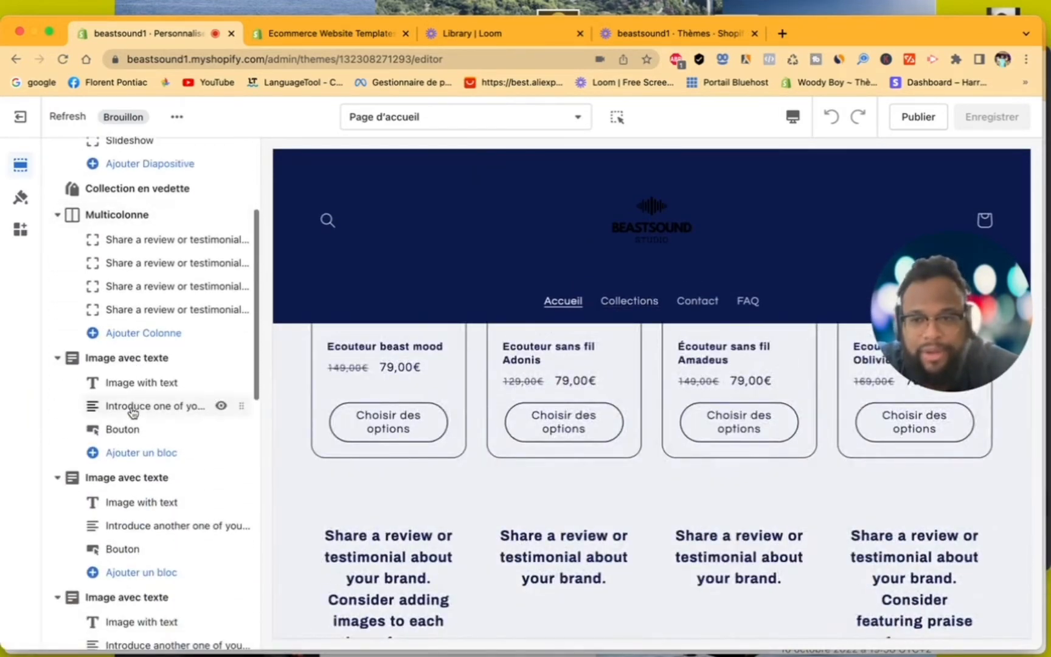
{"action": "left_click", "coordinate": [129, 358]}
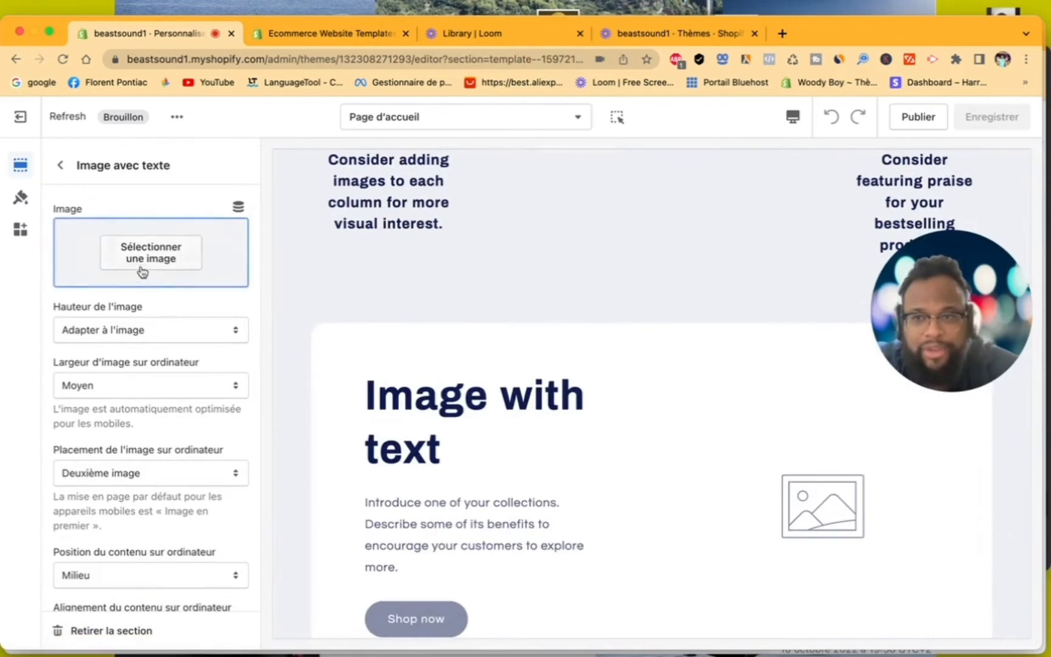
{"action": "left_click", "coordinate": [142, 267]}
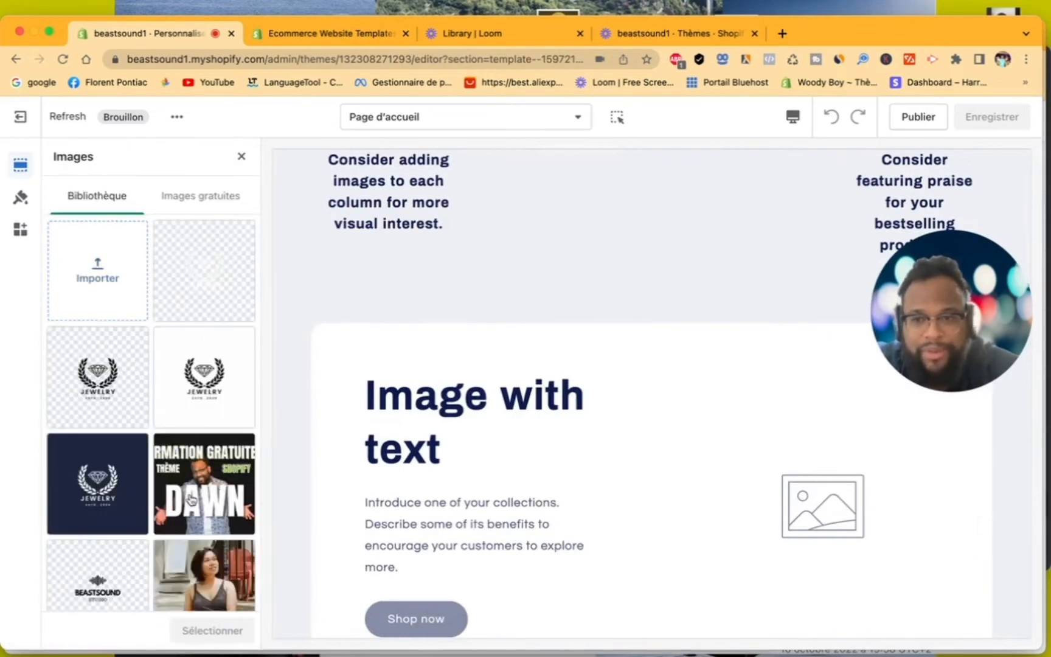
{"action": "scroll", "coordinate": [190, 500], "scroll_direction": "down", "scroll_amount": 6}
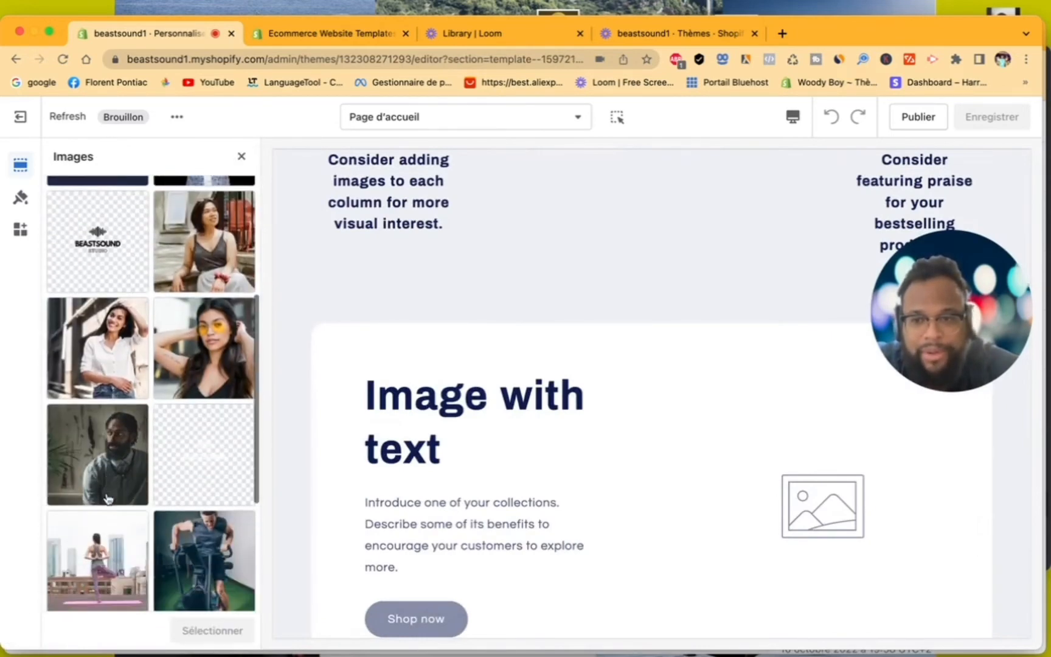
{"action": "scroll", "coordinate": [107, 498], "scroll_direction": "down", "scroll_amount": 4}
{"action": "left_click", "coordinate": [111, 468]}
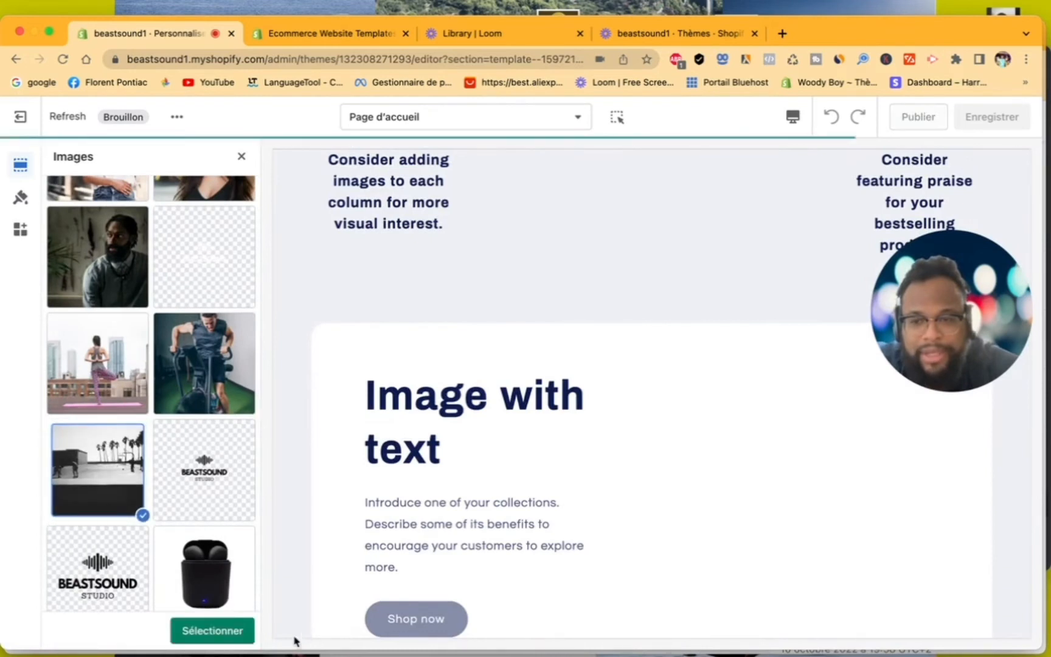
{"action": "left_click", "coordinate": [244, 633]}
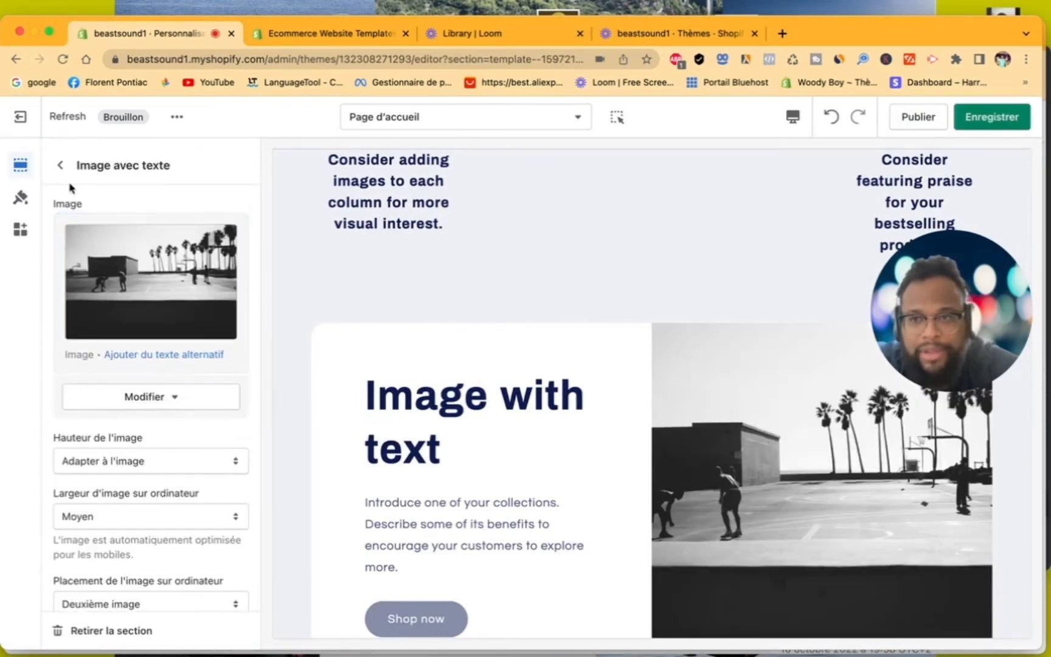
{"action": "left_click", "coordinate": [60, 165]}
Set the second image-with-text section's image to the library photo of the man on an exercise bike
{"action": "scroll", "coordinate": [152, 413], "scroll_direction": "down", "scroll_amount": 2}
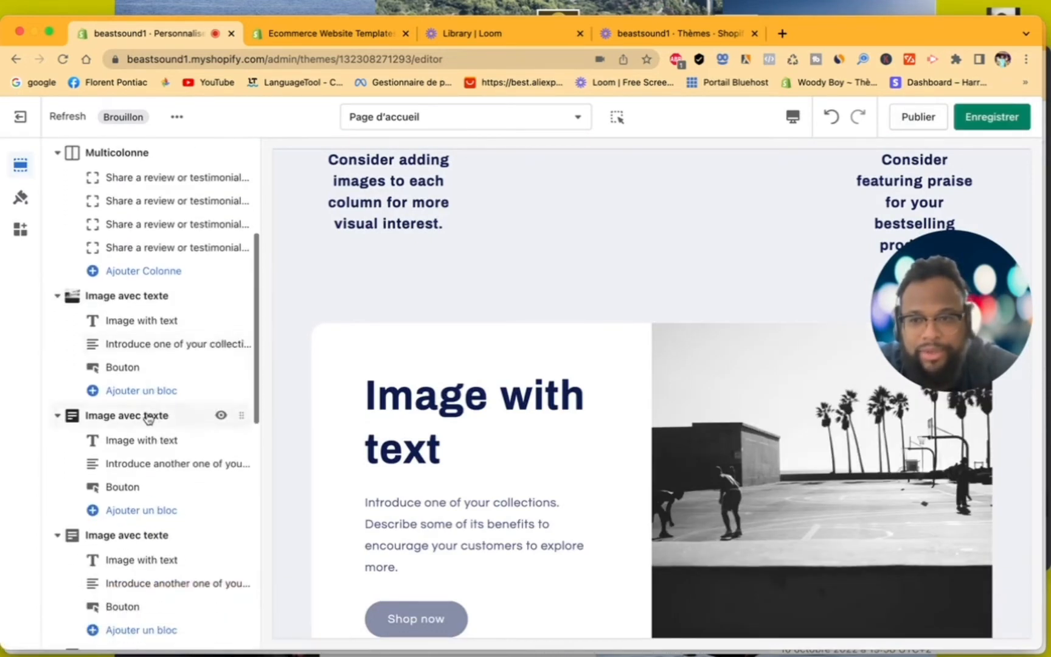
{"action": "left_click", "coordinate": [147, 418]}
{"action": "left_click", "coordinate": [154, 233]}
{"action": "scroll", "coordinate": [205, 462], "scroll_direction": "down", "scroll_amount": 3}
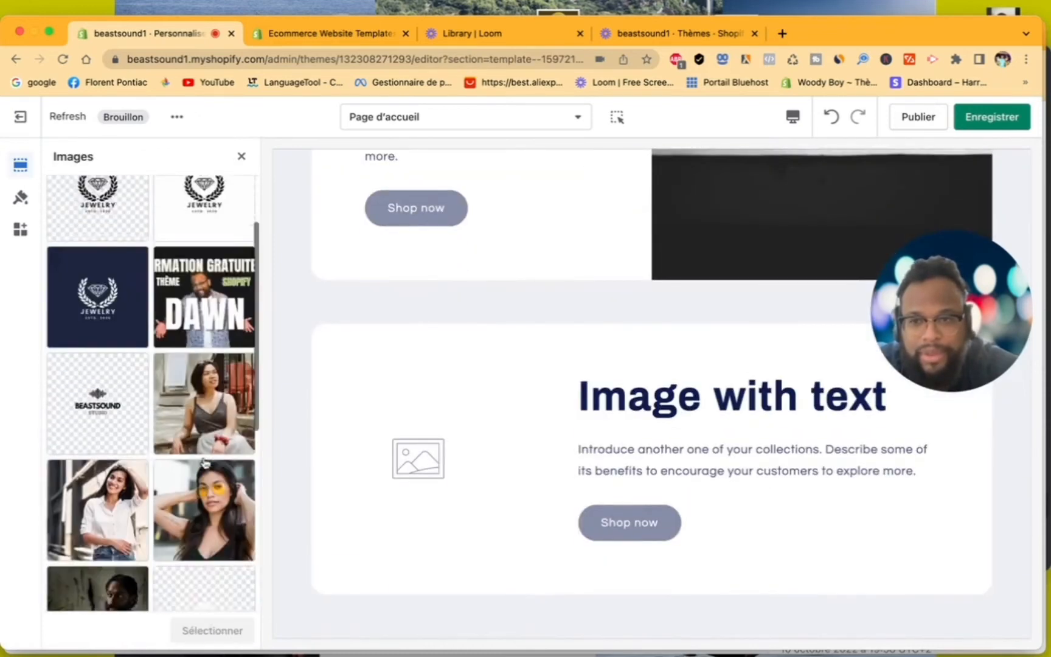
{"action": "scroll", "coordinate": [205, 462], "scroll_direction": "down", "scroll_amount": 5}
{"action": "left_click", "coordinate": [202, 463]}
{"action": "left_click", "coordinate": [225, 628]}
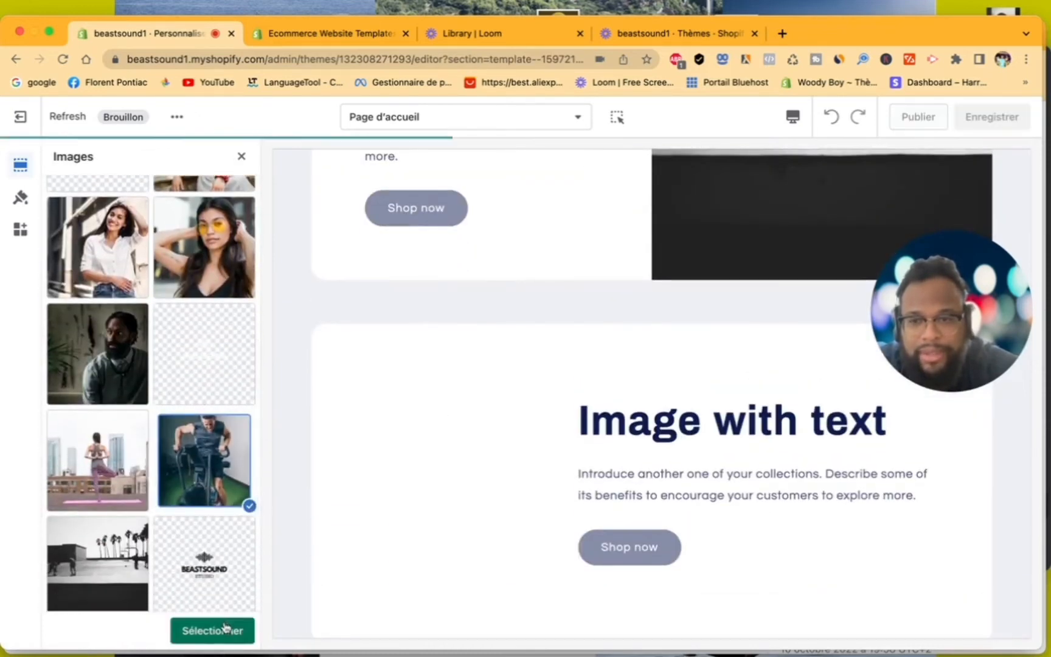
{"action": "scroll", "coordinate": [259, 505], "scroll_direction": "down", "scroll_amount": 5}
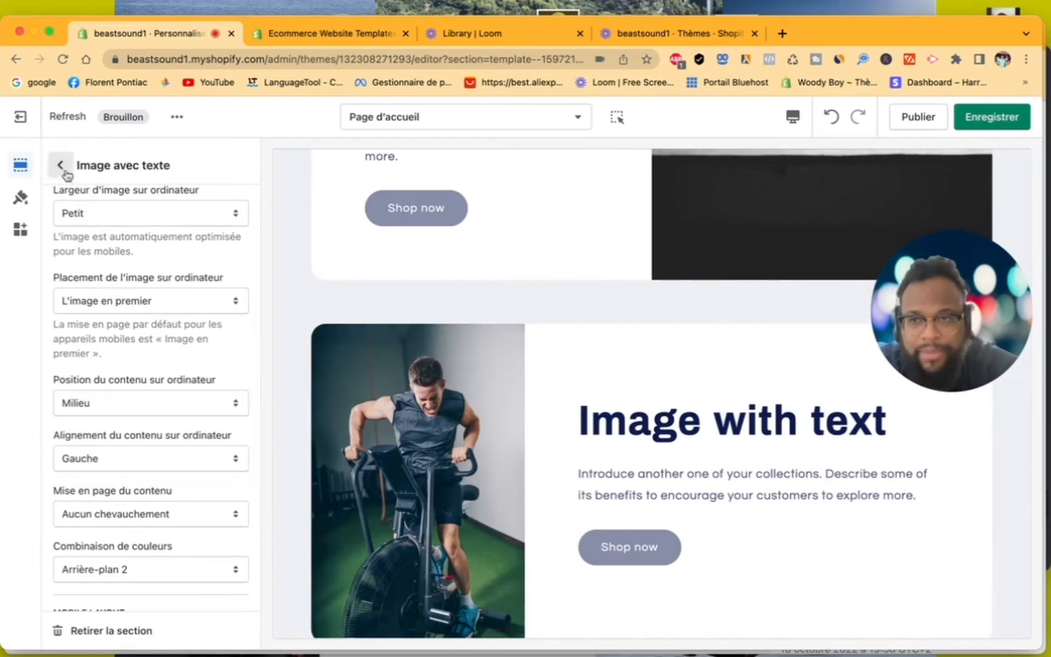
{"action": "left_click", "coordinate": [65, 171]}
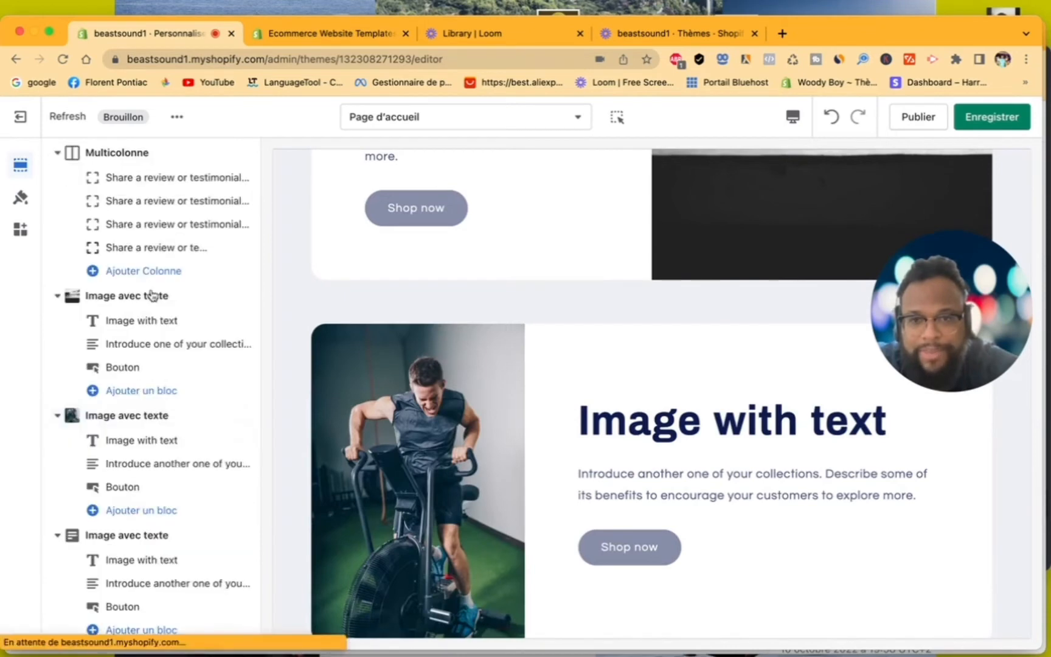
Set the third image-with-text section's image to the library photo of the woman in a rooftop yoga pose
{"action": "left_click", "coordinate": [155, 535]}
{"action": "left_click", "coordinate": [150, 267]}
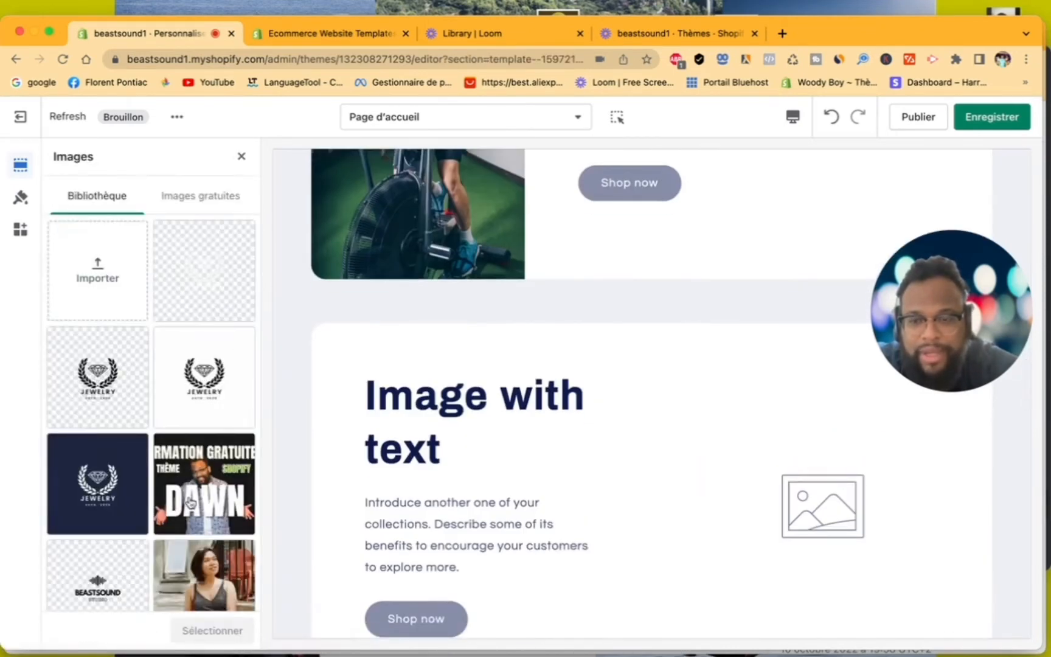
{"action": "scroll", "coordinate": [191, 503], "scroll_direction": "down", "scroll_amount": 6}
{"action": "left_click", "coordinate": [96, 487]}
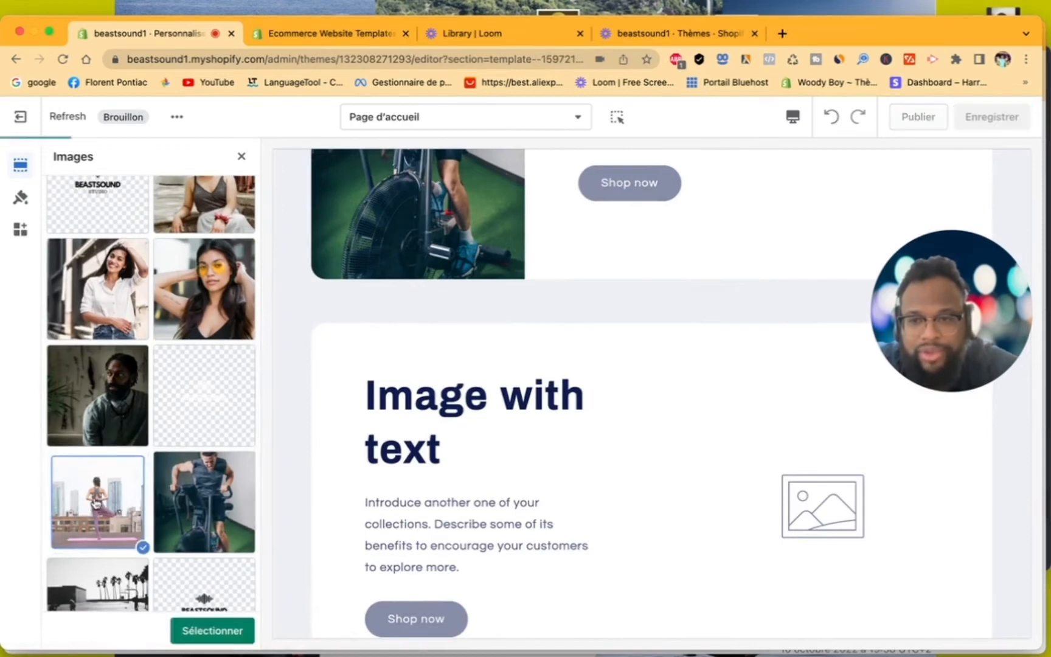
{"action": "left_click", "coordinate": [212, 630]}
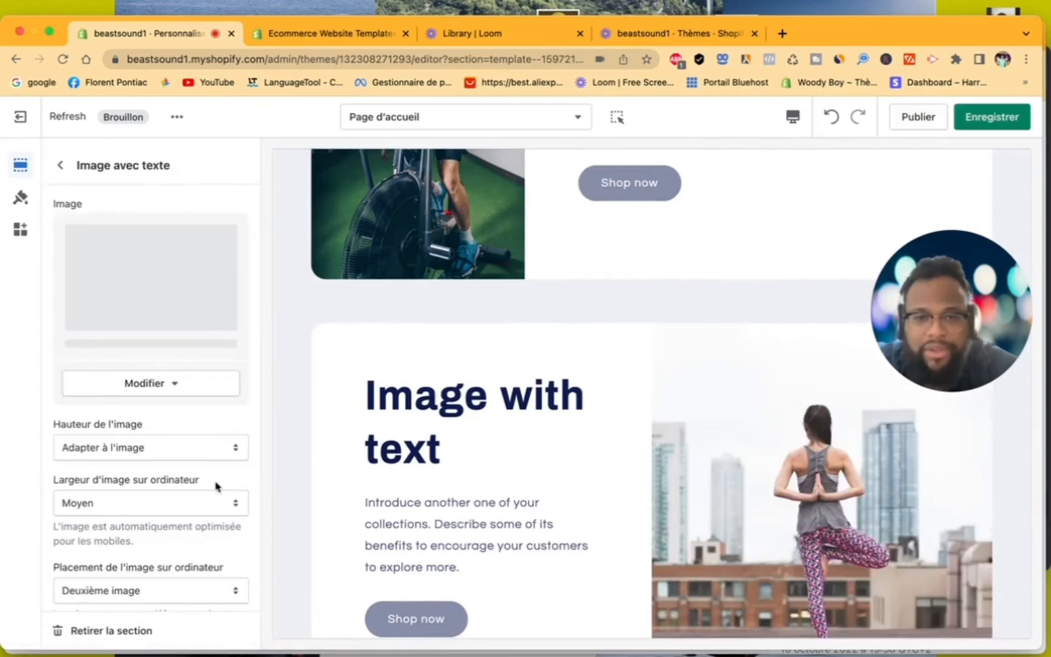
{"action": "scroll", "coordinate": [216, 486], "scroll_direction": "down", "scroll_amount": 10}
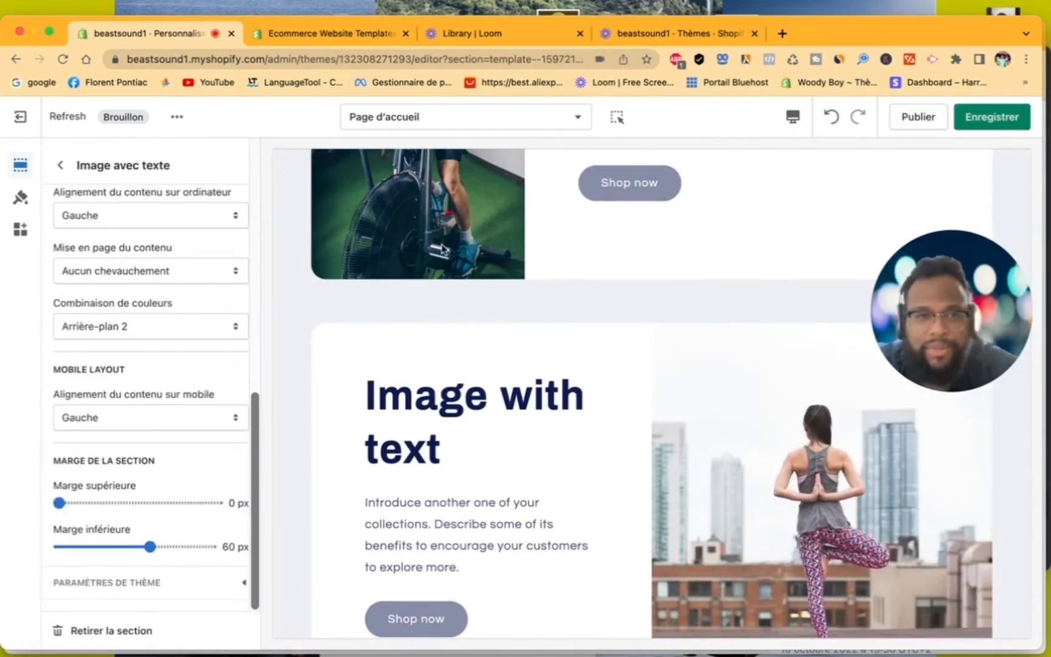
Save the Refresh theme's home page customizations and exit the editor to the Thèmes page
{"action": "left_click", "coordinate": [983, 120]}
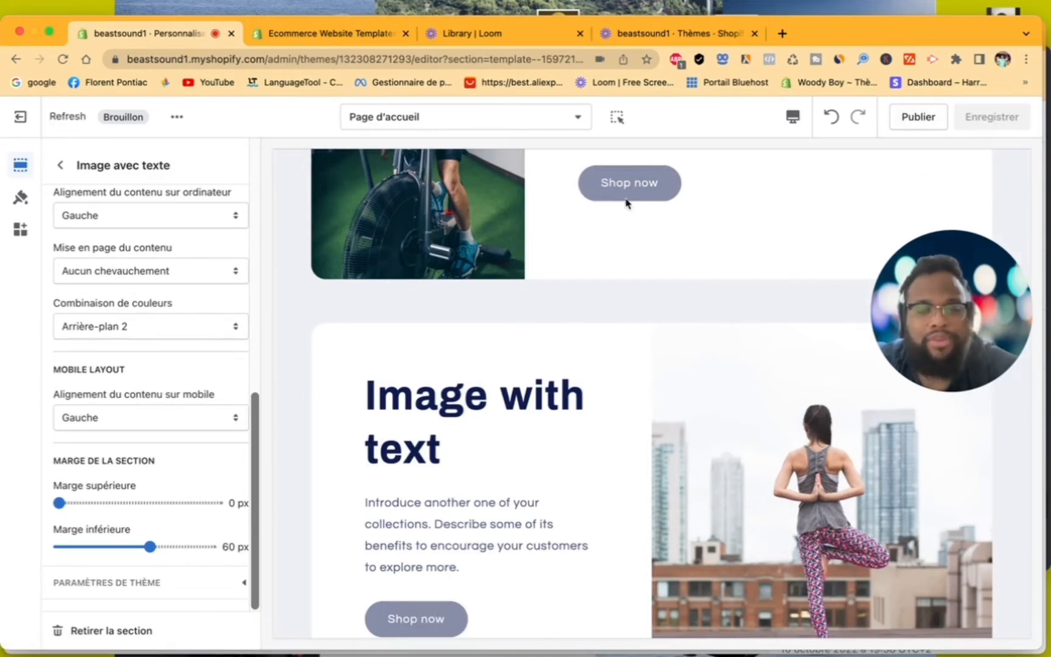
{"action": "left_click", "coordinate": [32, 127]}
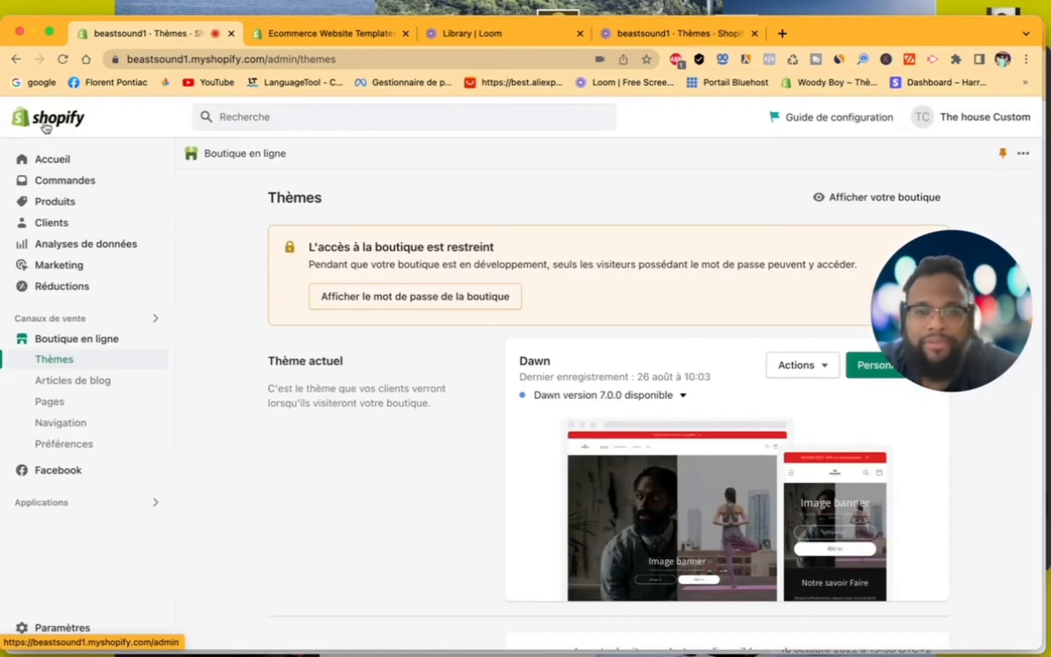
Examine the Thèmes page, comparing the current Dawn theme with the themes listed in the theme library
{"action": "scroll", "coordinate": [671, 412], "scroll_direction": "down", "scroll_amount": 3}
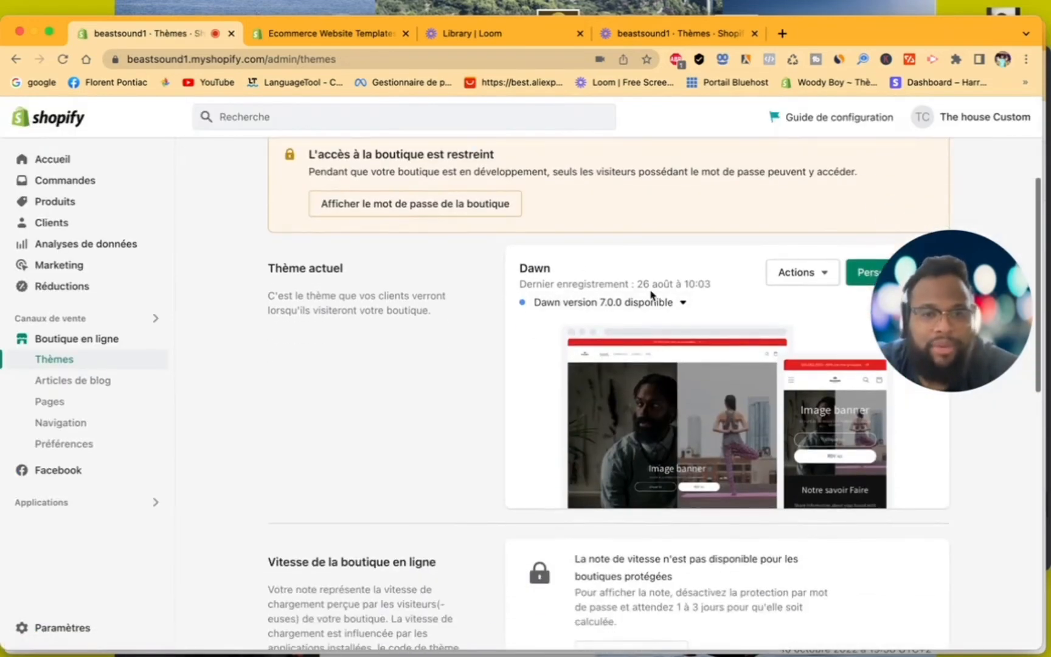
{"action": "scroll", "coordinate": [791, 369], "scroll_direction": "down", "scroll_amount": 5}
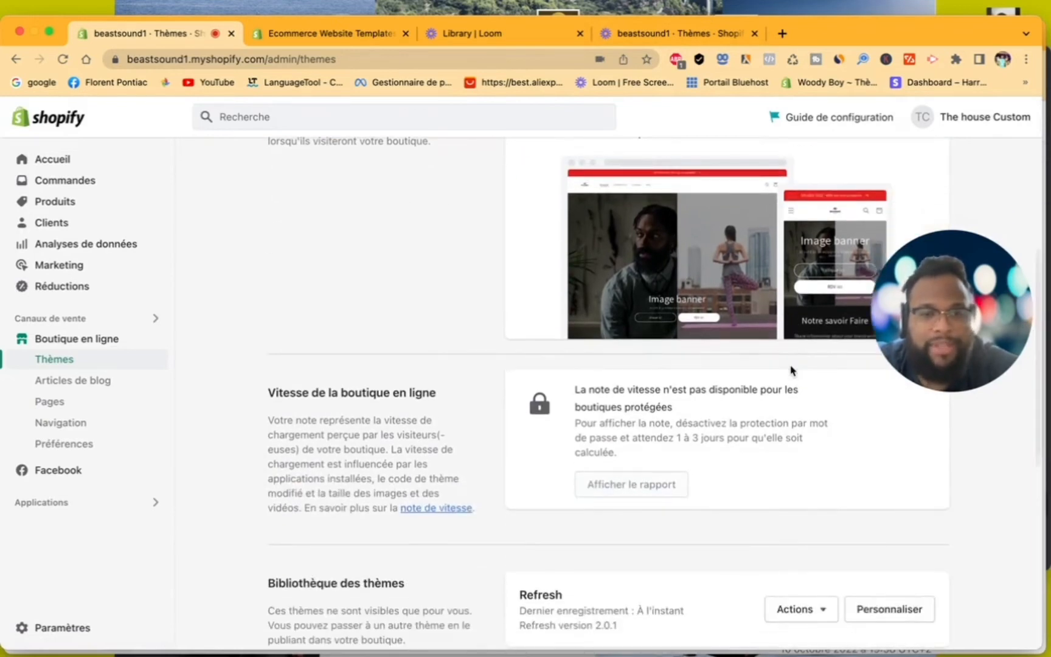
{"action": "scroll", "coordinate": [791, 491], "scroll_direction": "down", "scroll_amount": 5}
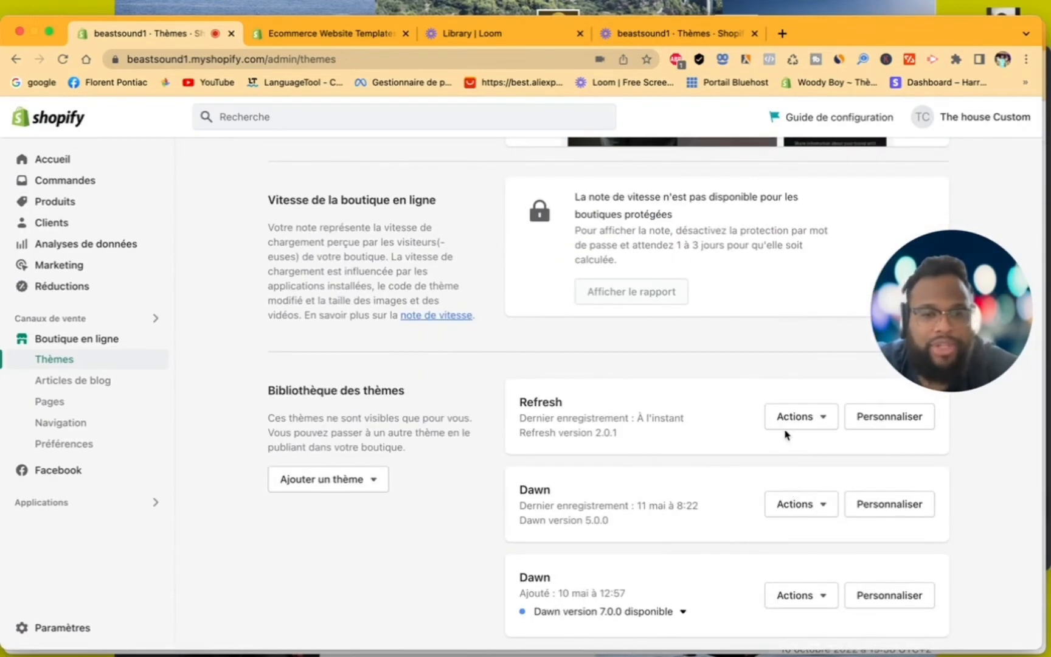
{"action": "scroll", "coordinate": [681, 344], "scroll_direction": "up", "scroll_amount": 12}
{"action": "scroll", "coordinate": [681, 347], "scroll_direction": "down", "scroll_amount": 12}
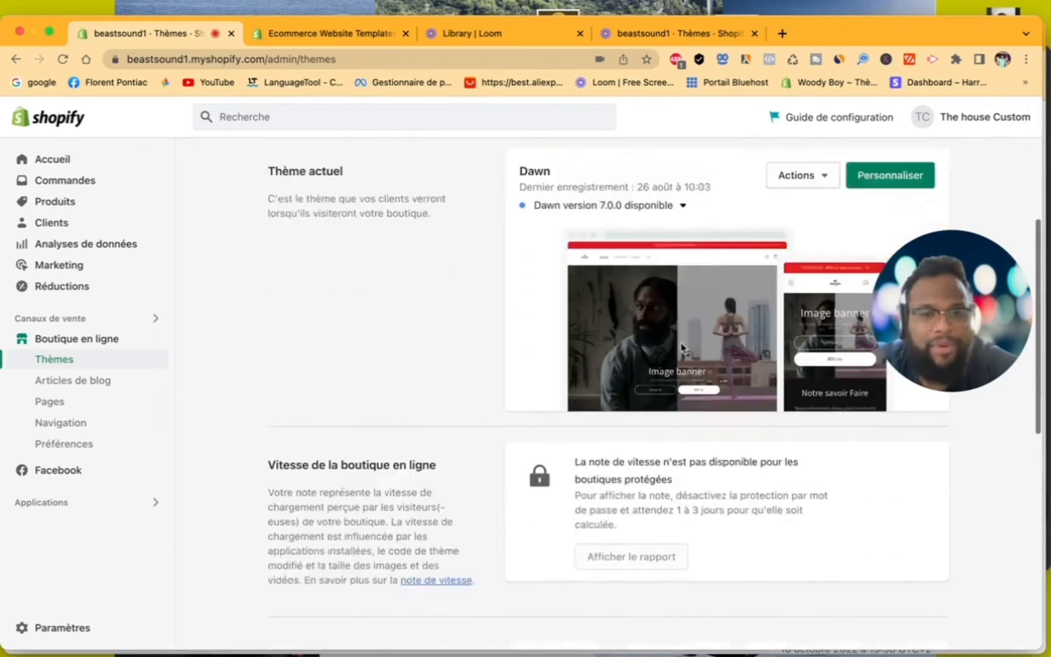
{"action": "scroll", "coordinate": [681, 348], "scroll_direction": "down", "scroll_amount": 6}
{"action": "scroll", "coordinate": [680, 349], "scroll_direction": "up", "scroll_amount": 13}
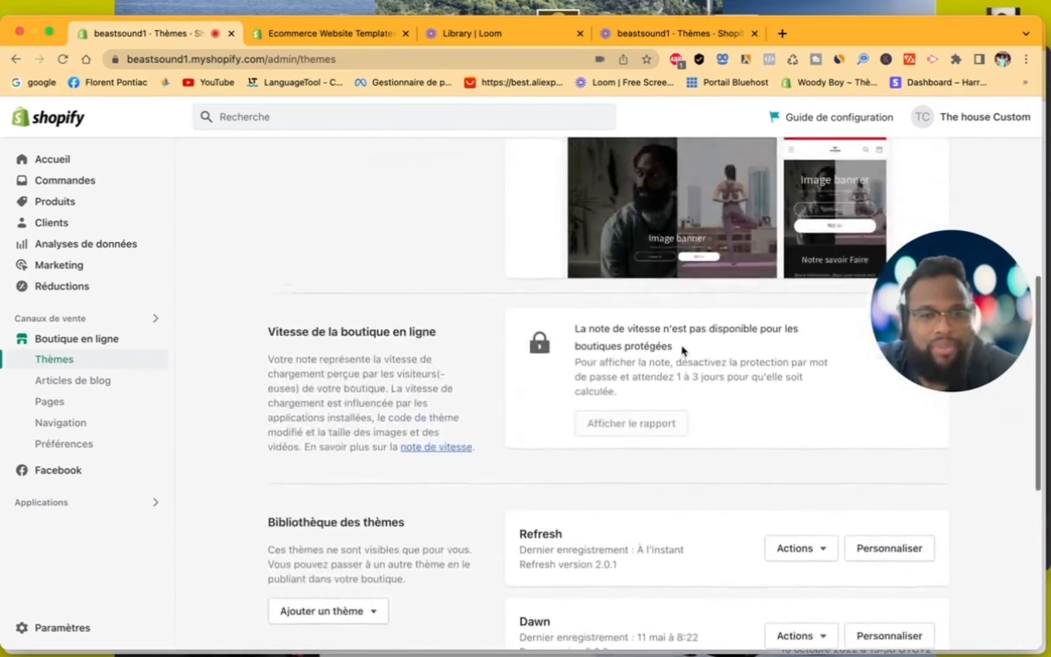
View the available actions for the current Dawn theme and for the Dawn version 5.0.0 theme in the library
{"action": "scroll", "coordinate": [682, 349], "scroll_direction": "up", "scroll_amount": 3}
{"action": "left_click", "coordinate": [797, 344]}
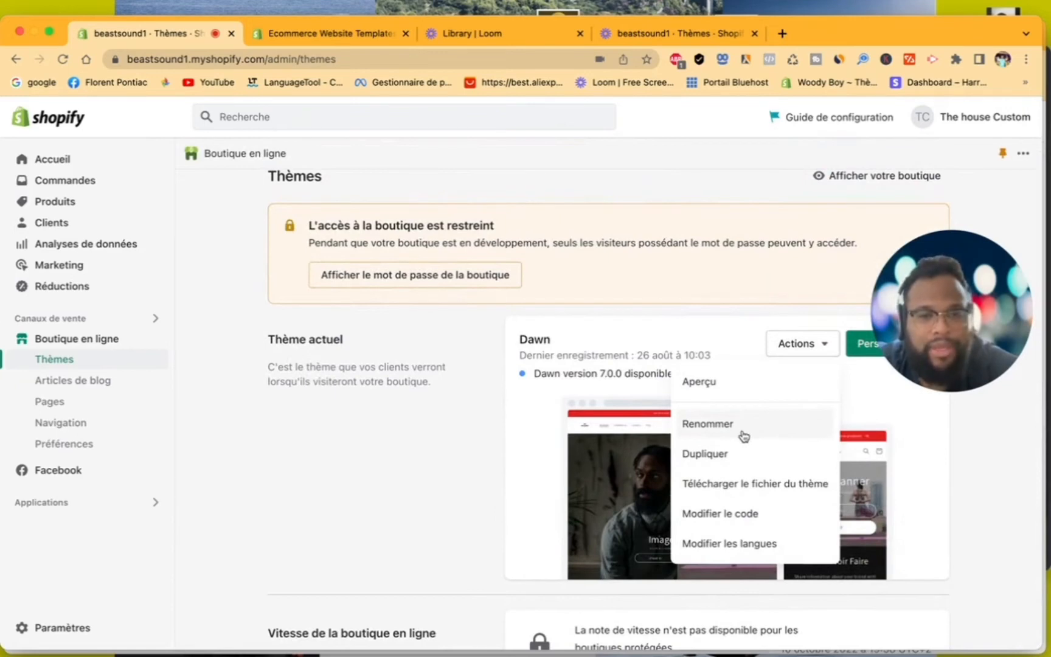
{"action": "left_click", "coordinate": [543, 420]}
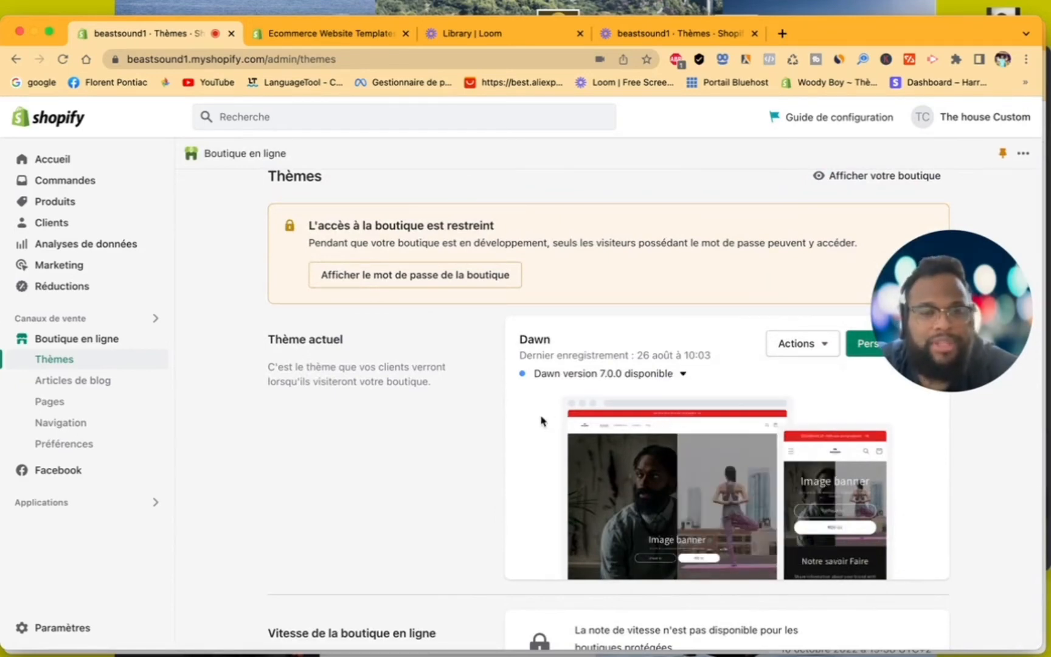
{"action": "scroll", "coordinate": [637, 416], "scroll_direction": "down", "scroll_amount": 10}
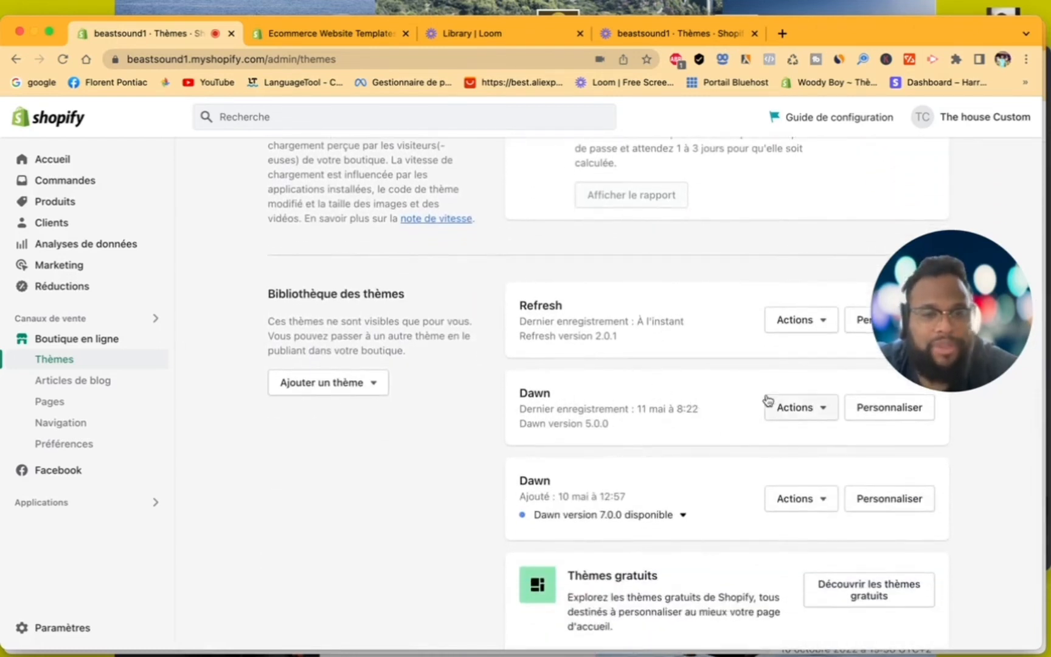
{"action": "left_click", "coordinate": [796, 408]}
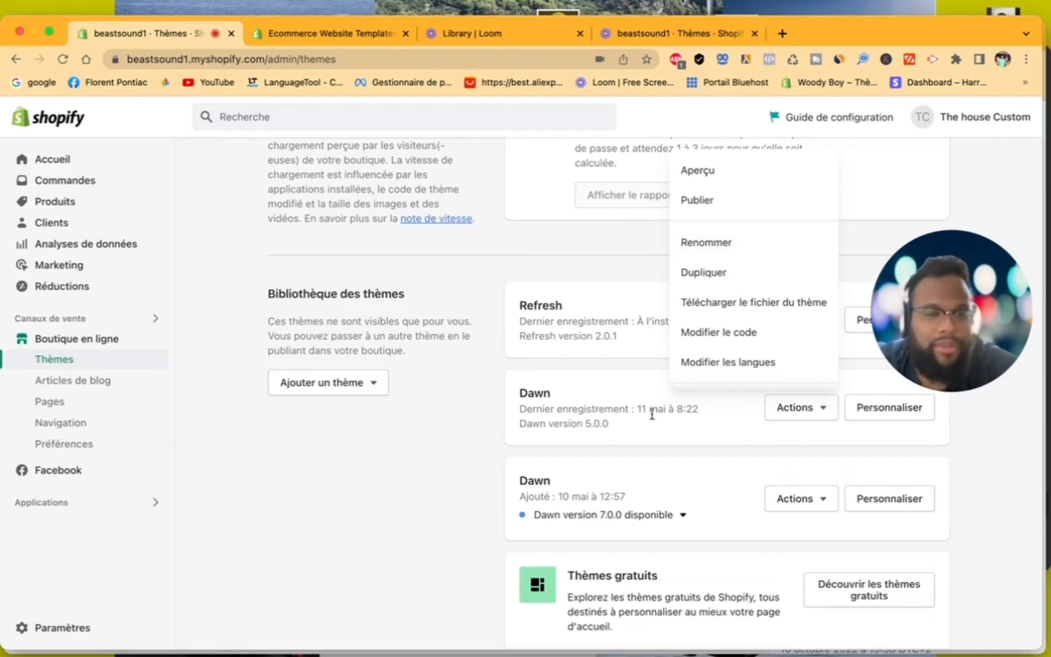
{"action": "left_click", "coordinate": [686, 459]}
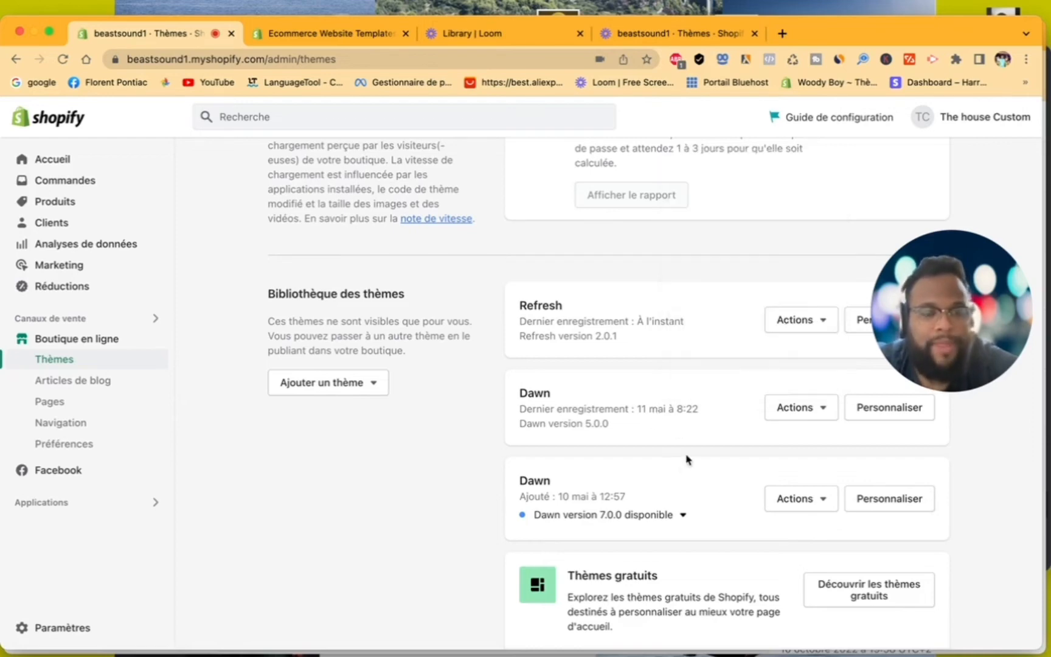
{"action": "scroll", "coordinate": [779, 345], "scroll_direction": "up", "scroll_amount": 10}
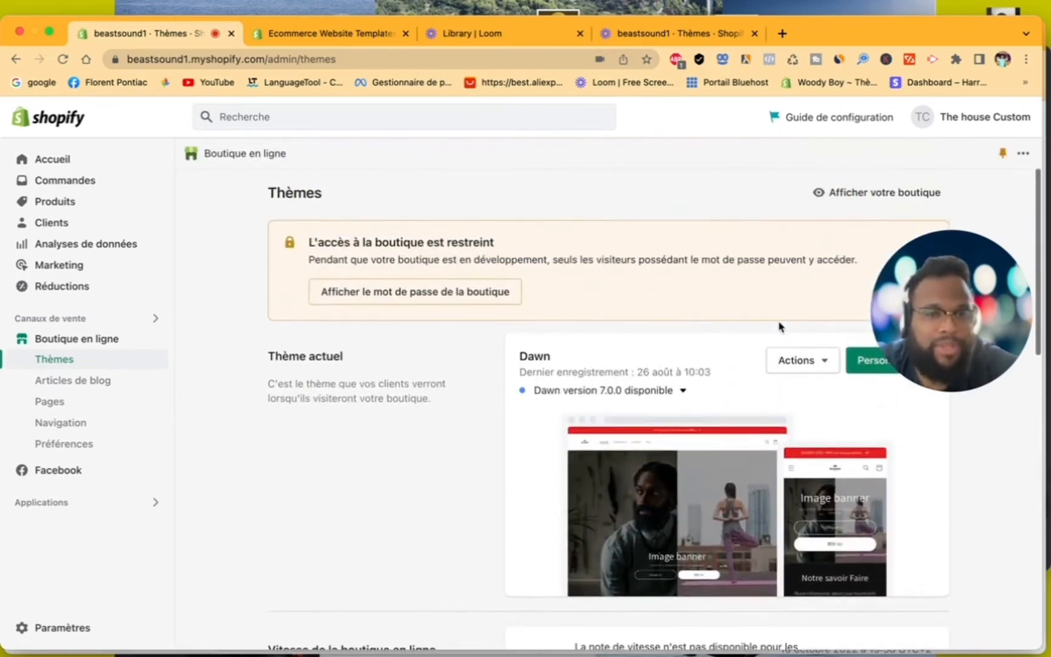
Open the current Dawn theme's code, look through theme.liquid, and return to the Thèmes page without editing
{"action": "left_click", "coordinate": [804, 369]}
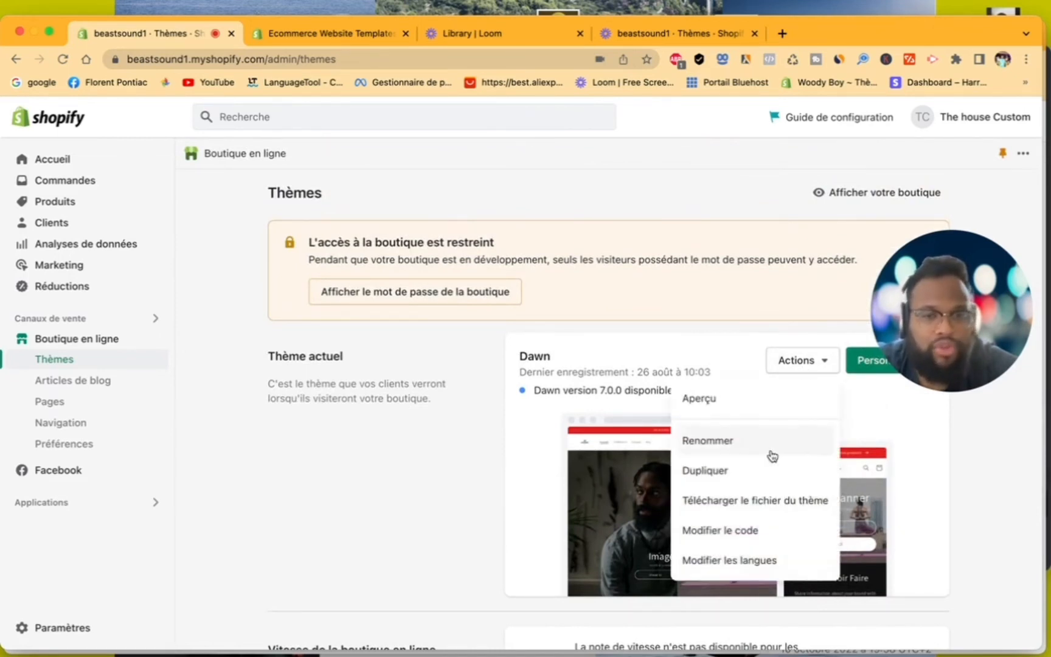
{"action": "left_click", "coordinate": [757, 535]}
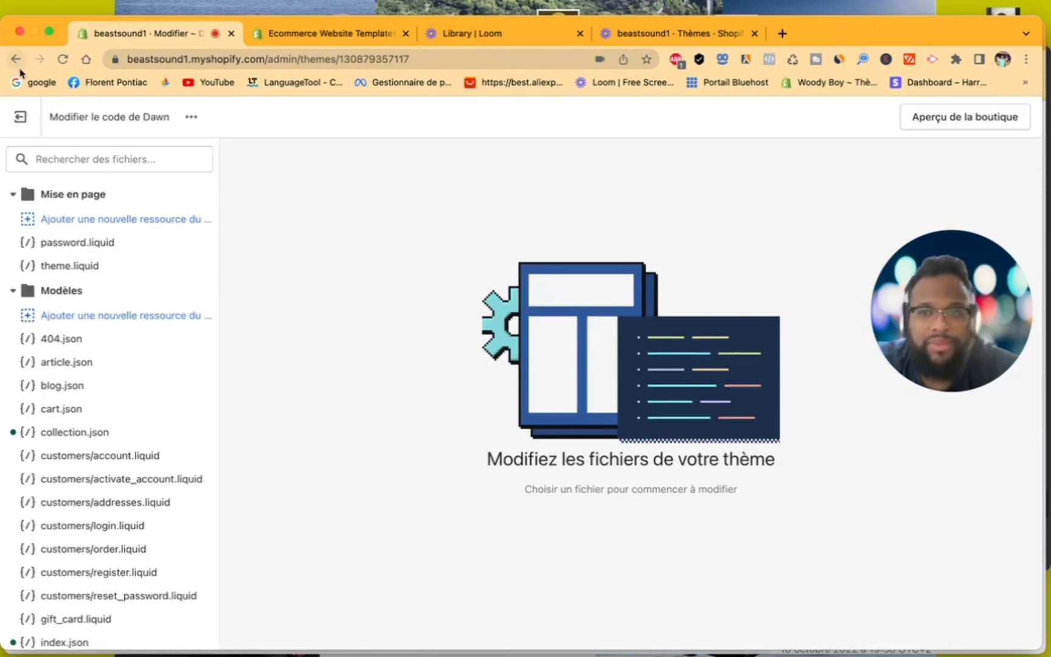
{"action": "left_click", "coordinate": [71, 266]}
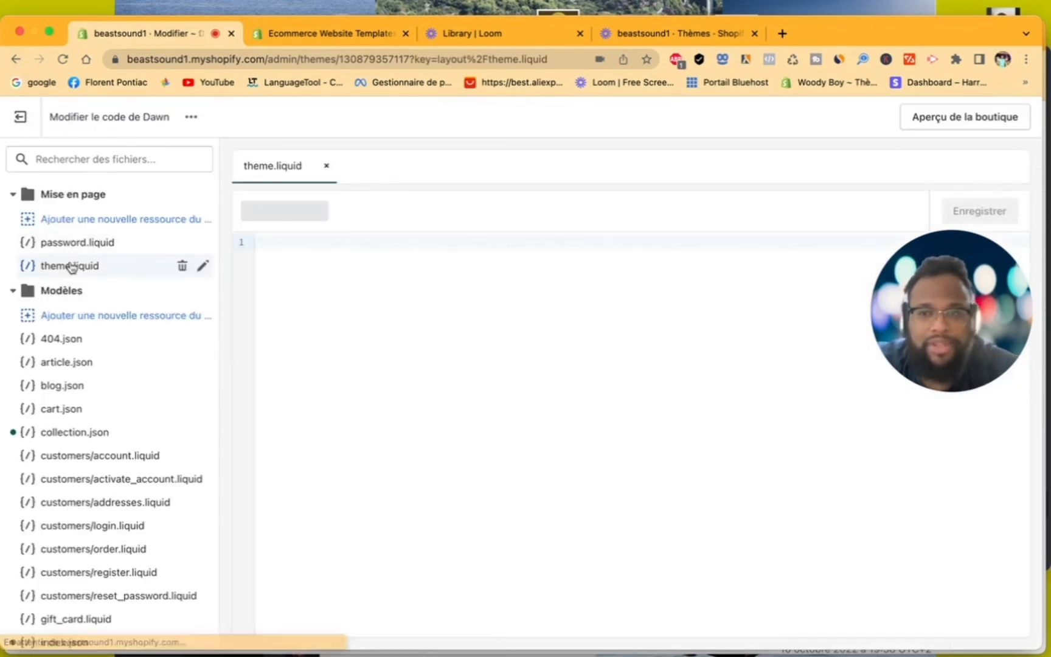
{"action": "scroll", "coordinate": [416, 354], "scroll_direction": "down", "scroll_amount": 20}
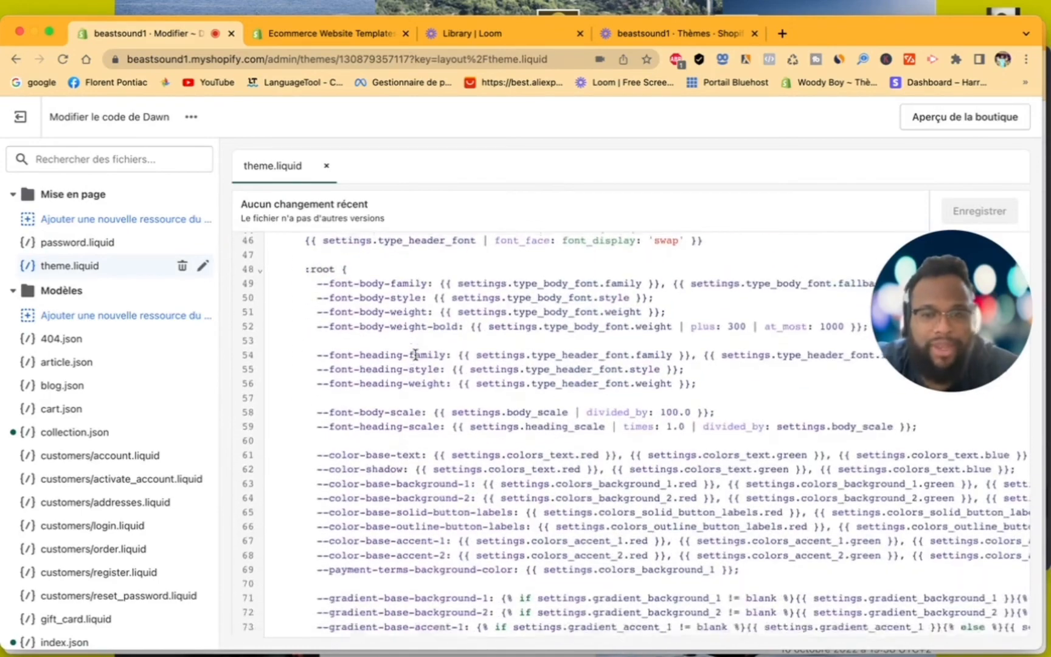
{"action": "scroll", "coordinate": [416, 354], "scroll_direction": "up", "scroll_amount": 20}
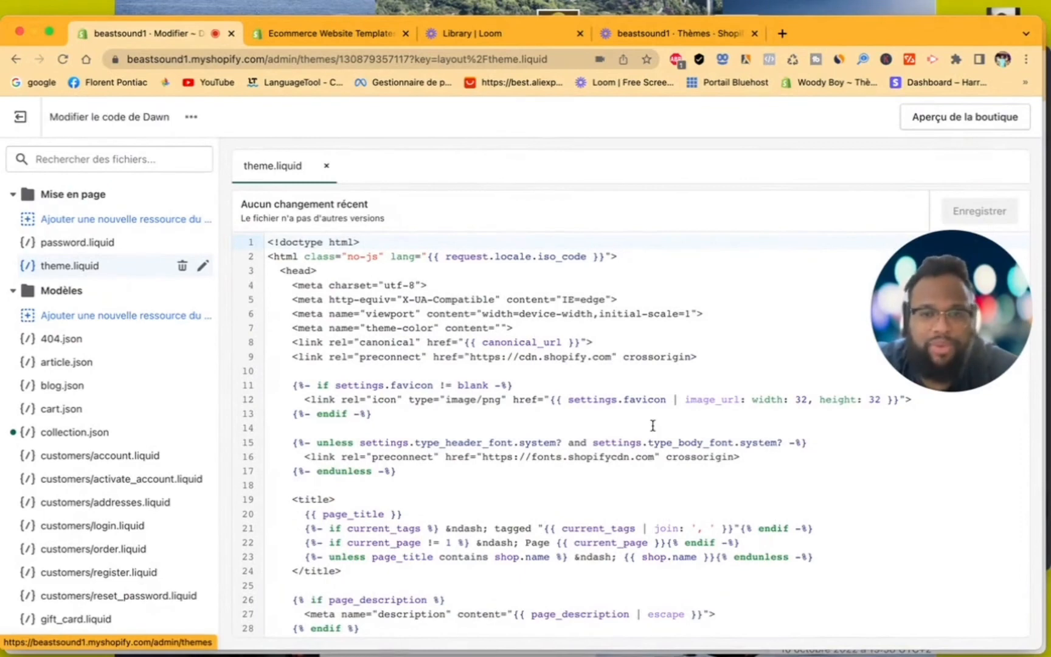
{"action": "left_click", "coordinate": [20, 117]}
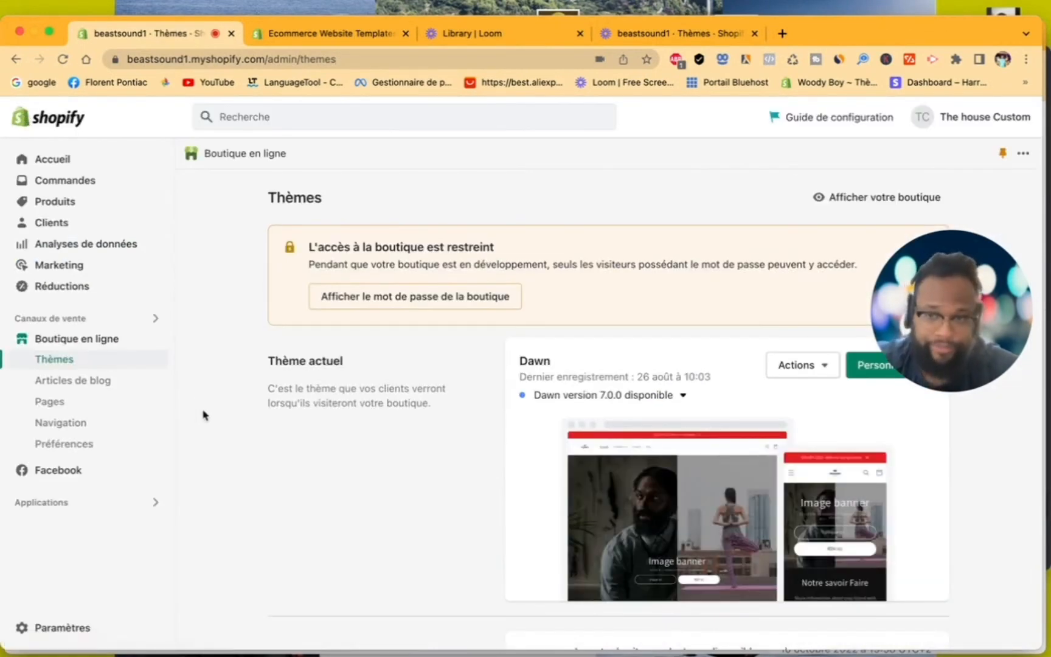
Examine the Facebook sales channel's overview and its data-sharing and pixel settings
{"action": "left_click", "coordinate": [77, 472]}
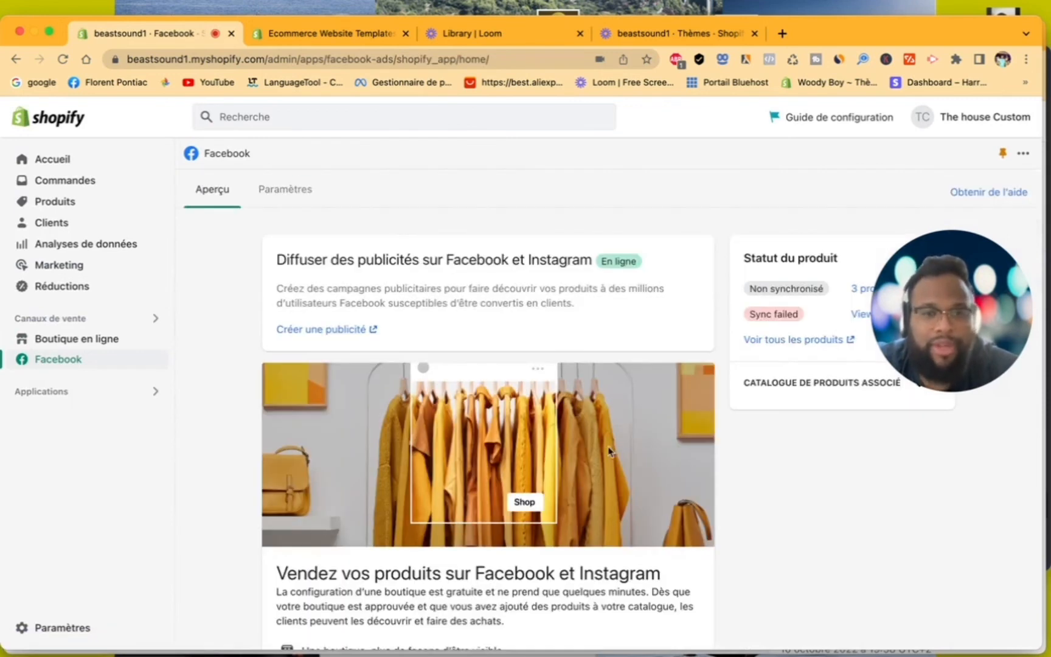
{"action": "scroll", "coordinate": [615, 438], "scroll_direction": "down", "scroll_amount": 6}
{"action": "scroll", "coordinate": [621, 420], "scroll_direction": "up", "scroll_amount": 6}
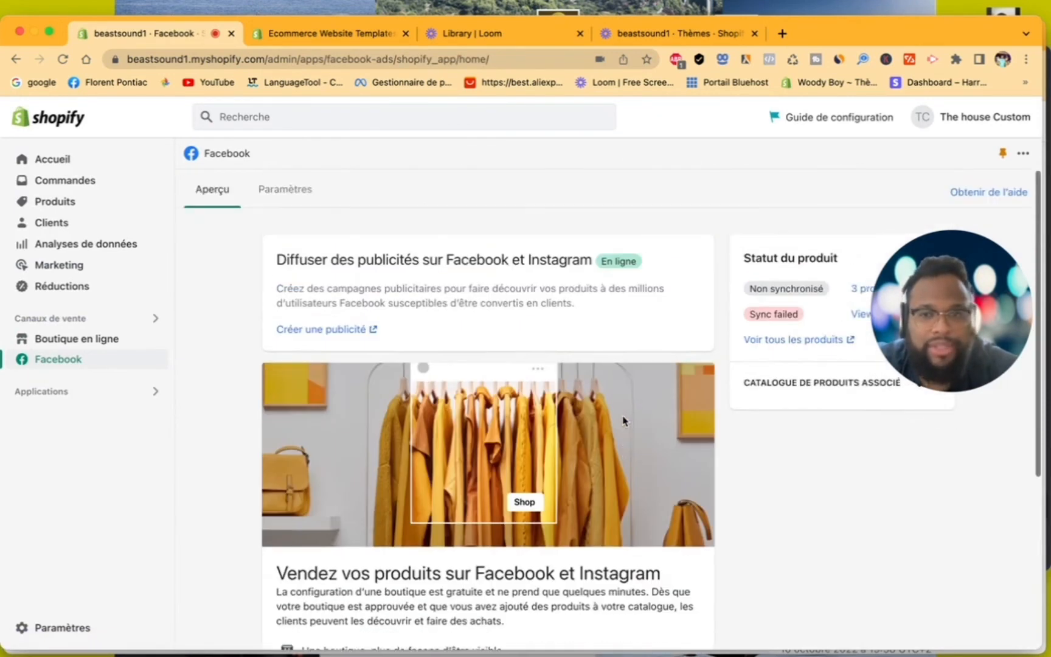
{"action": "left_click", "coordinate": [310, 188]}
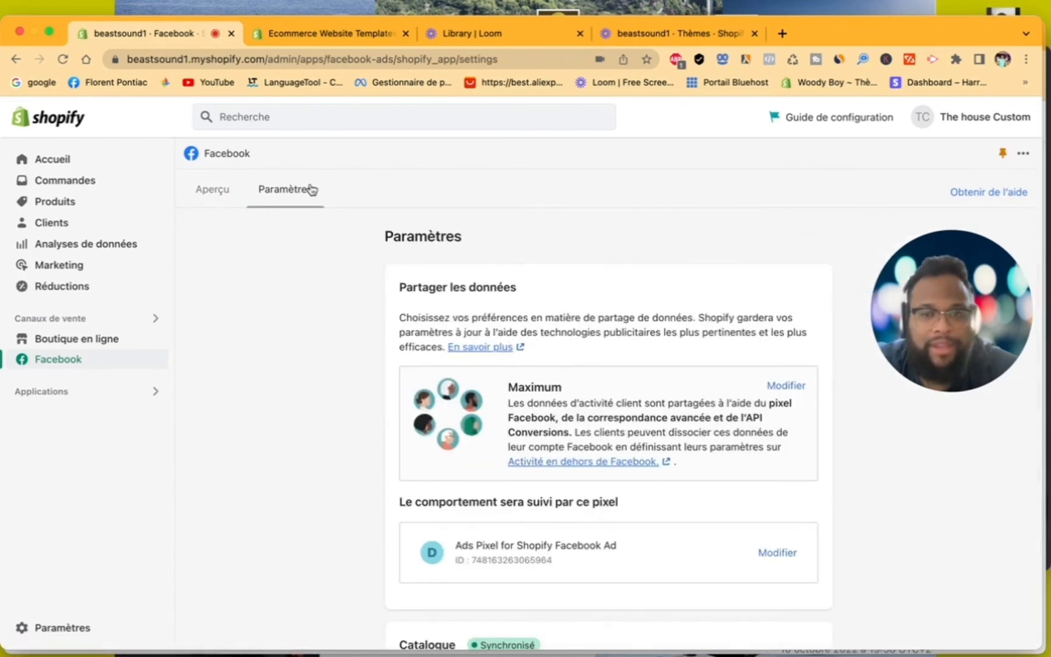
{"action": "scroll", "coordinate": [708, 502], "scroll_direction": "down", "scroll_amount": 3}
{"action": "scroll", "coordinate": [708, 503], "scroll_direction": "up", "scroll_amount": 3}
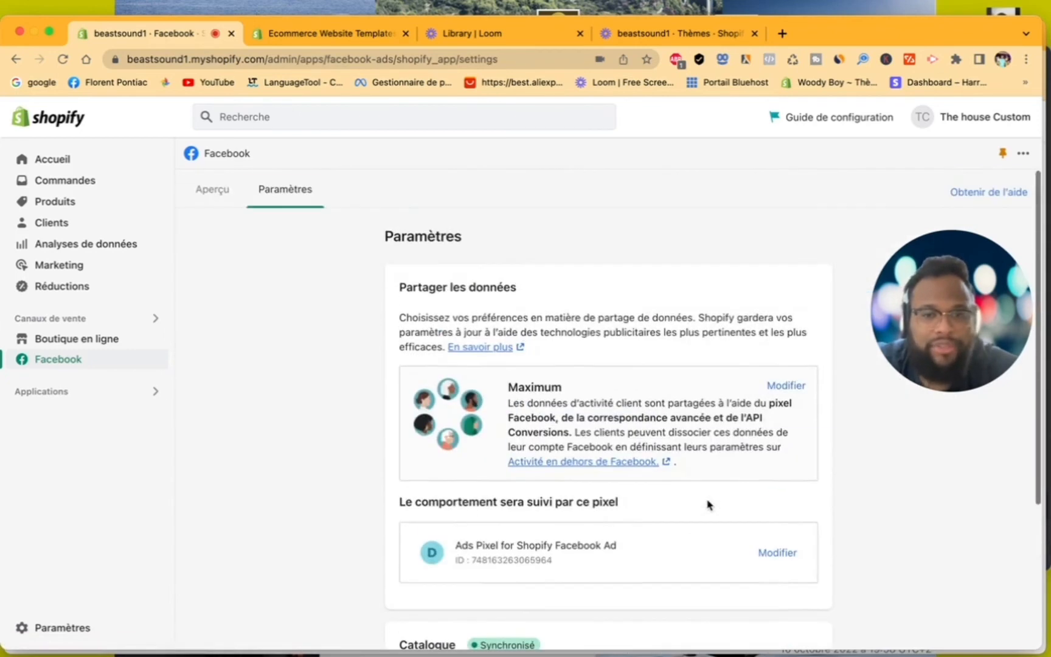
Visit the admin home page with its setup guide, and return to the online store's Thèmes page
{"action": "left_click", "coordinate": [94, 161]}
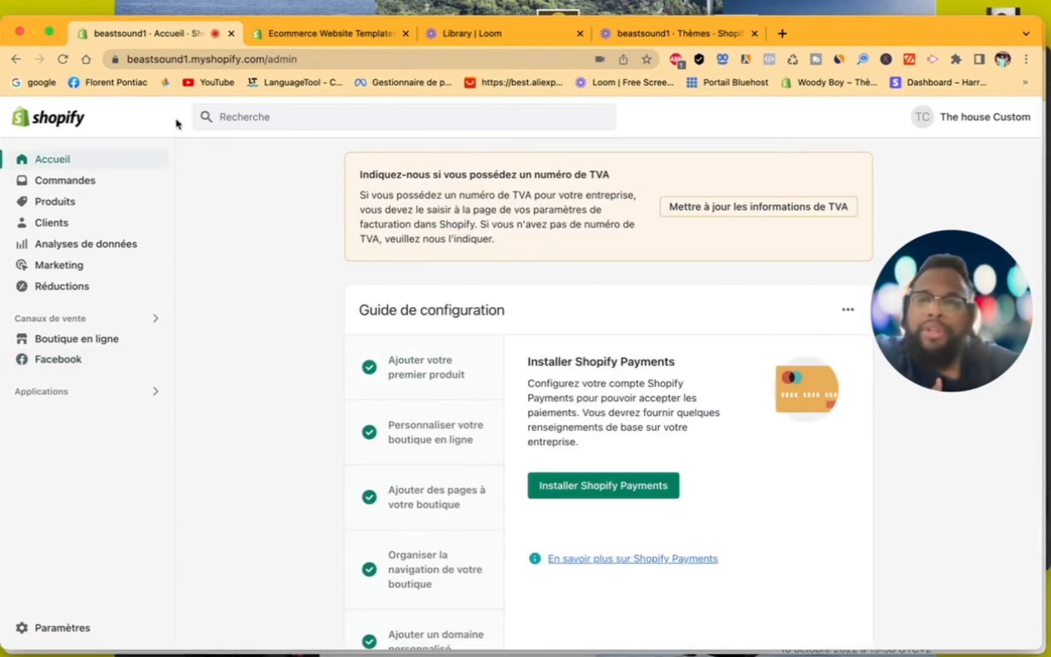
{"action": "mouse_move", "coordinate": [154, 350]}
{"action": "left_click", "coordinate": [86, 346]}
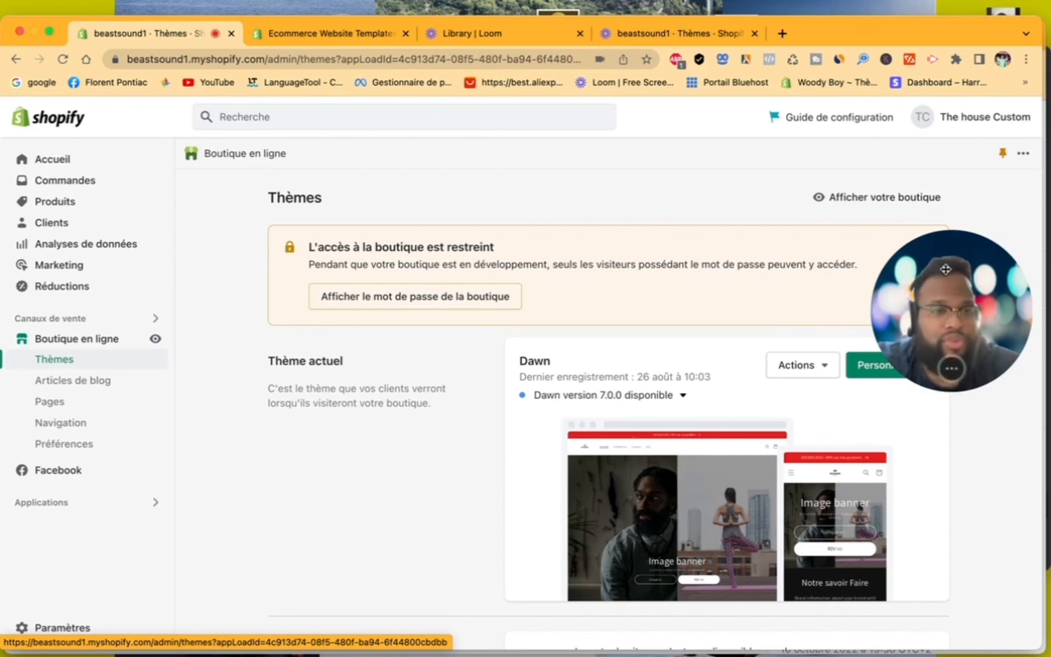
{"action": "left_click_drag", "start_coordinate": [945, 272], "coordinate": [792, 256]}
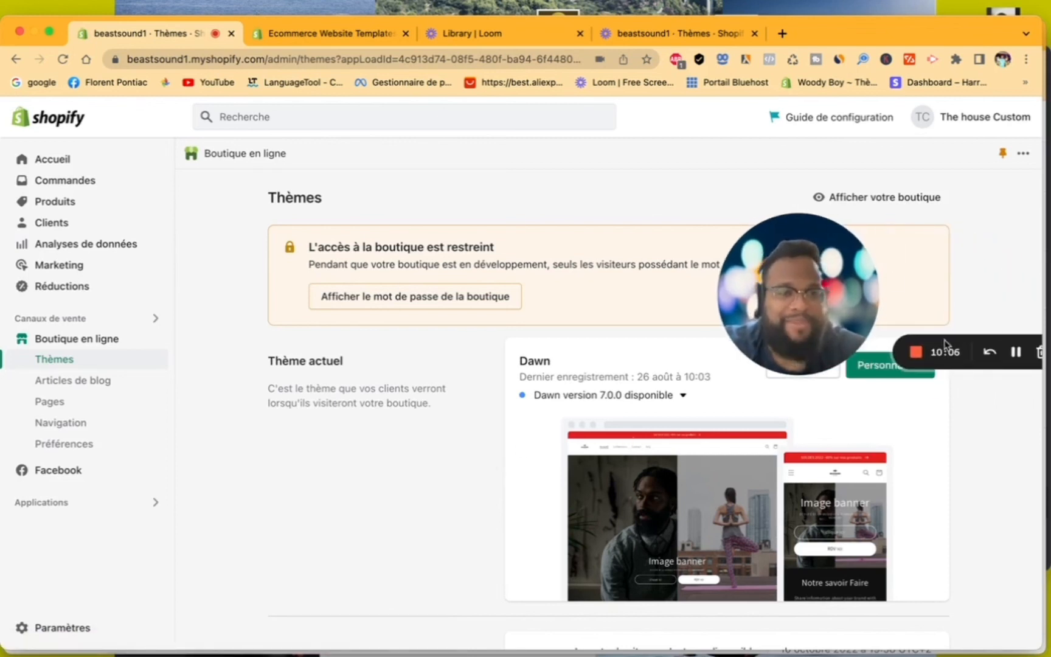